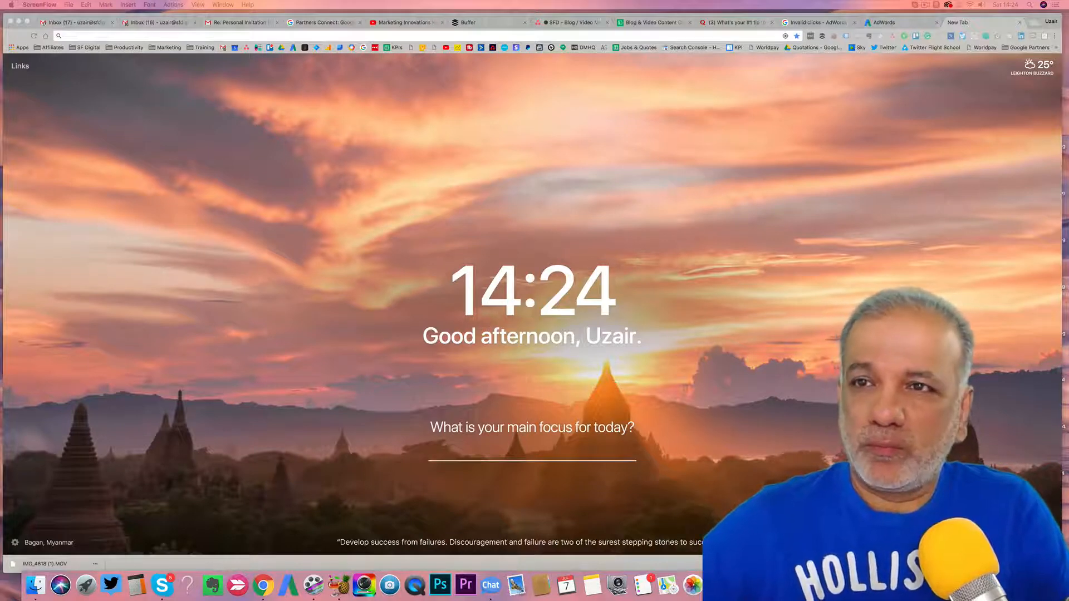
- Switch to the AdWords tab to show the SFD-Test account's Campaigns page
{"action": "left_click", "coordinate": [903, 22]}
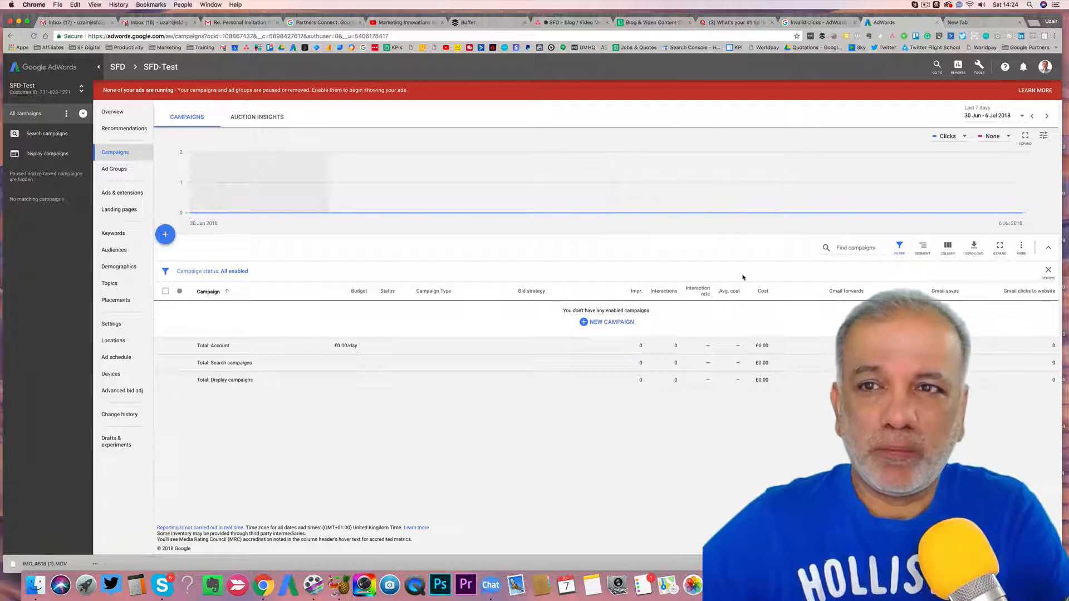
{"action": "left_click", "coordinate": [982, 66]}
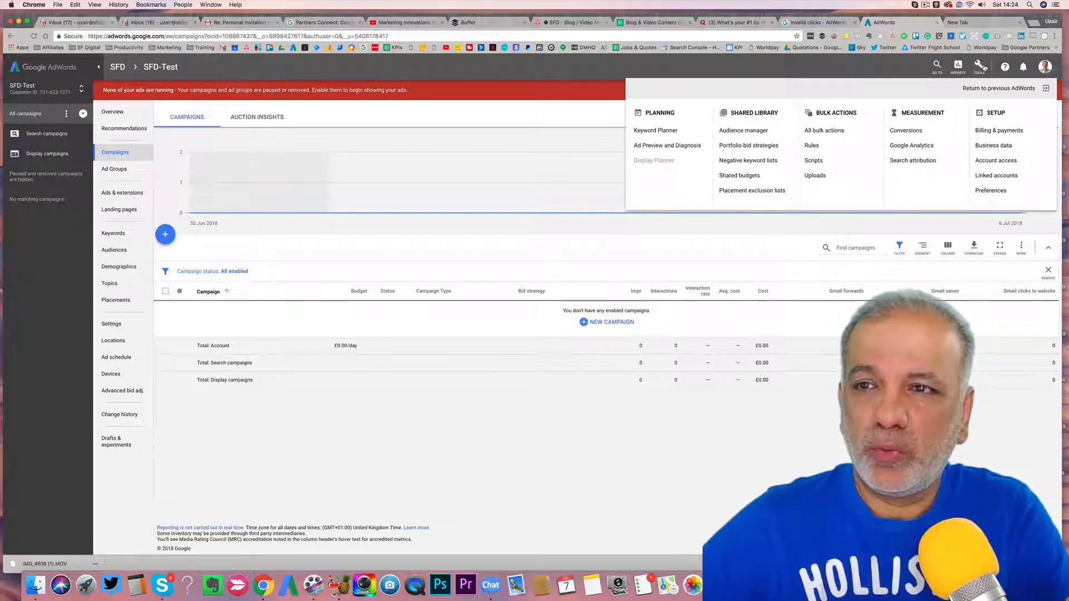
{"action": "left_click", "coordinate": [997, 175]}
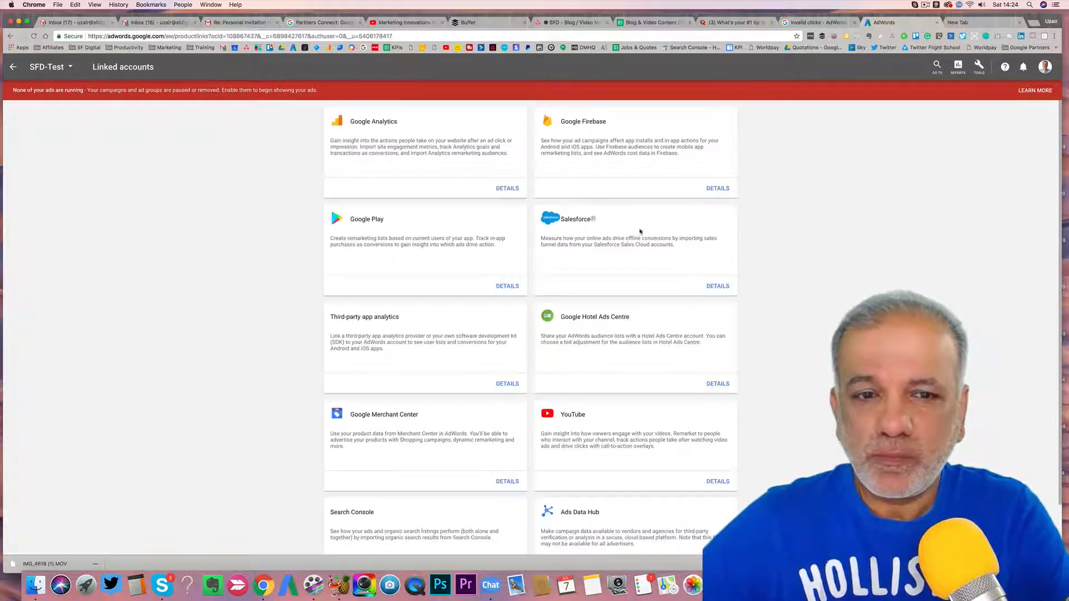
{"action": "left_click", "coordinate": [718, 481]}
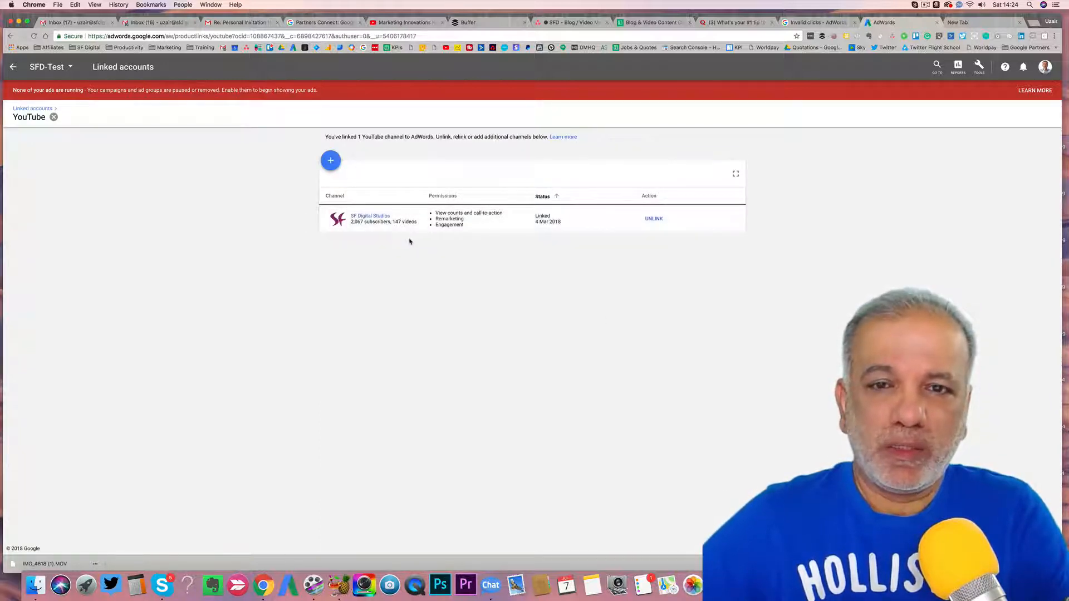
{"action": "left_click", "coordinate": [333, 161]}
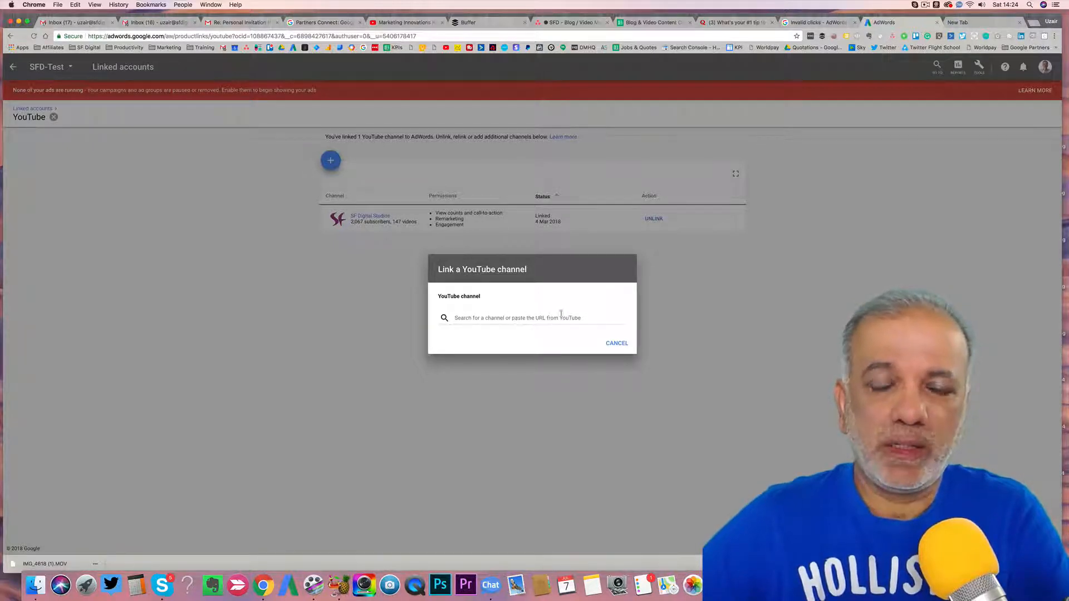
{"action": "left_click", "coordinate": [623, 348]}
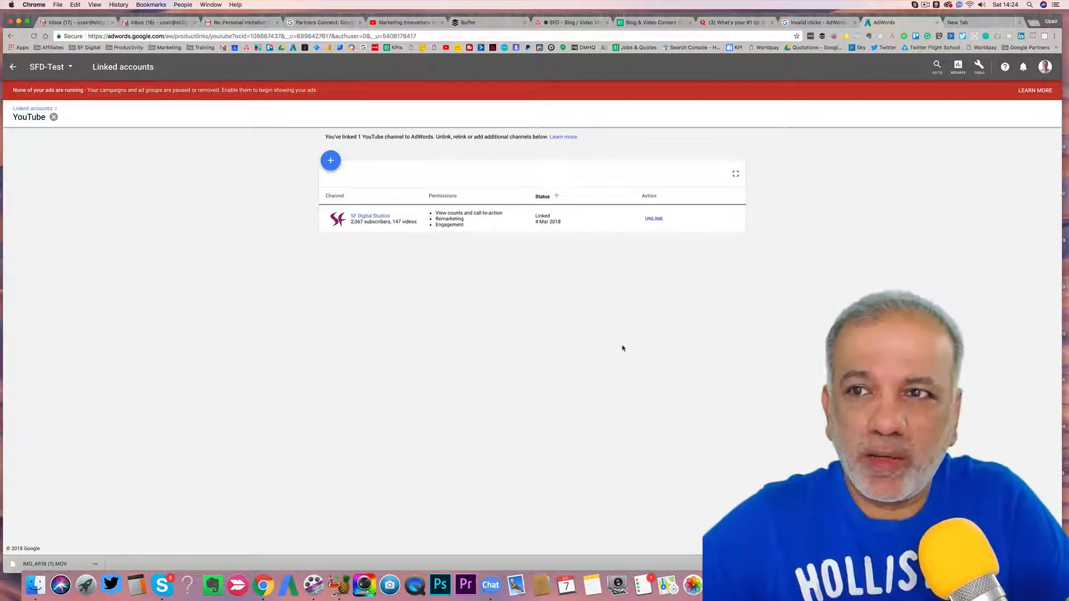
{"action": "left_click", "coordinate": [13, 67]}
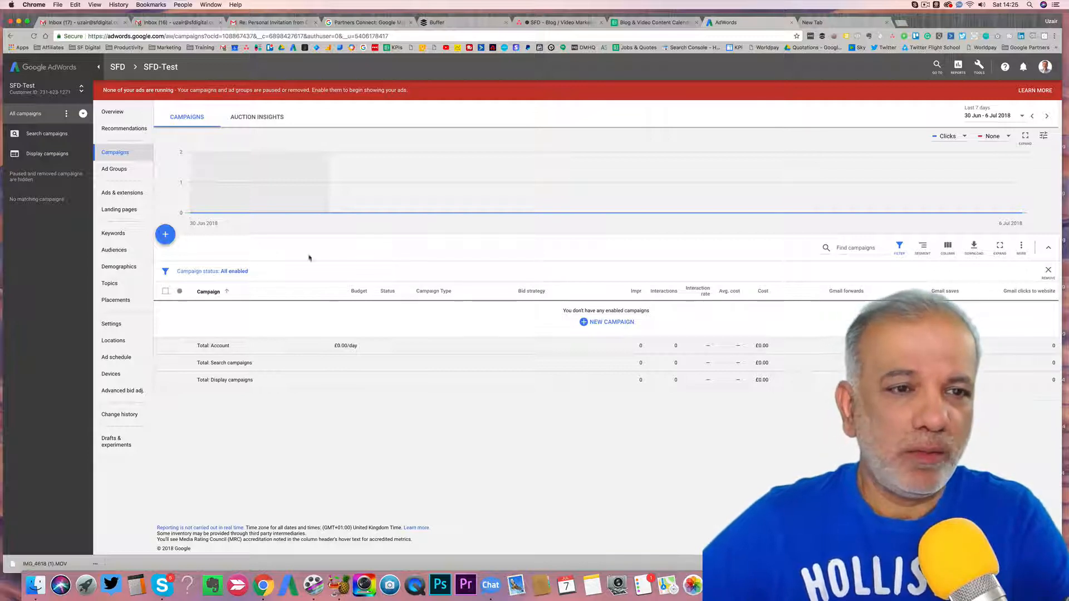
- Start a new Video campaign with the Leads goal and continue to its settings form
{"action": "left_click", "coordinate": [164, 234]}
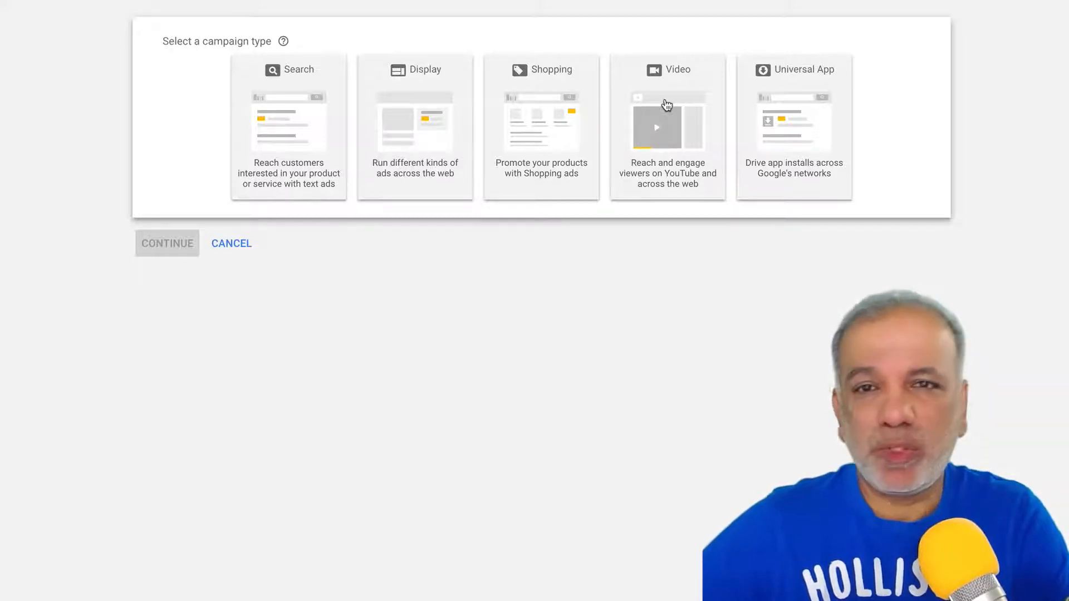
{"action": "left_click", "coordinate": [667, 106]}
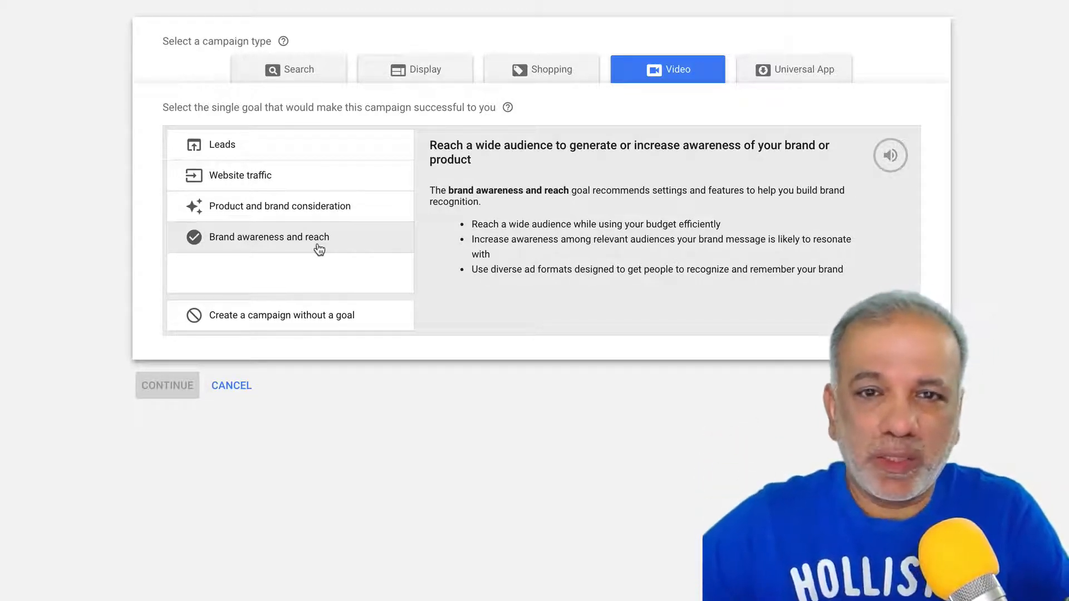
{"action": "left_click", "coordinate": [294, 173]}
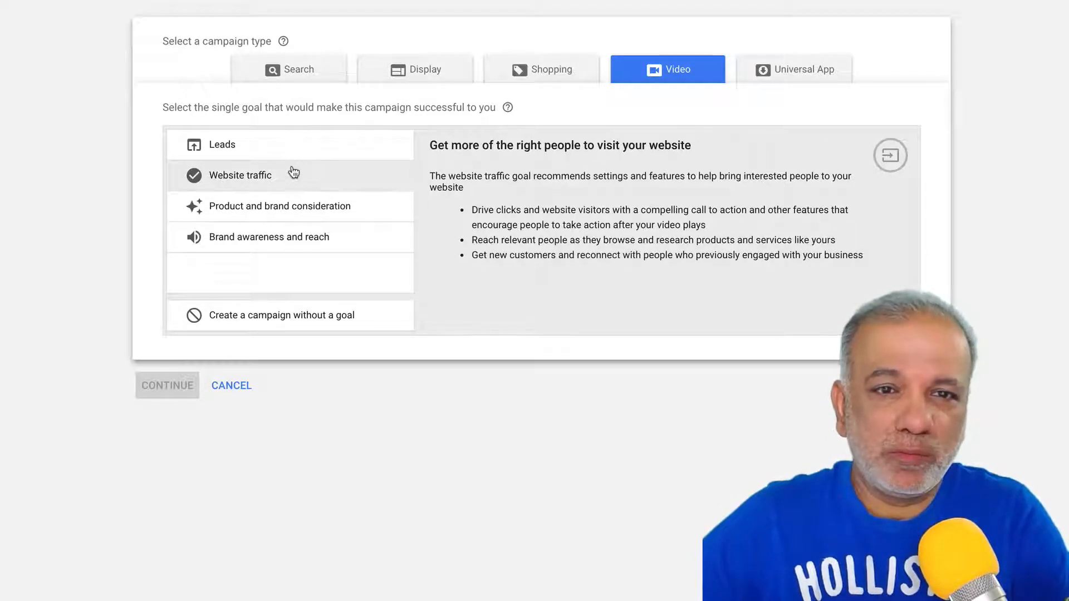
{"action": "left_click", "coordinate": [284, 152]}
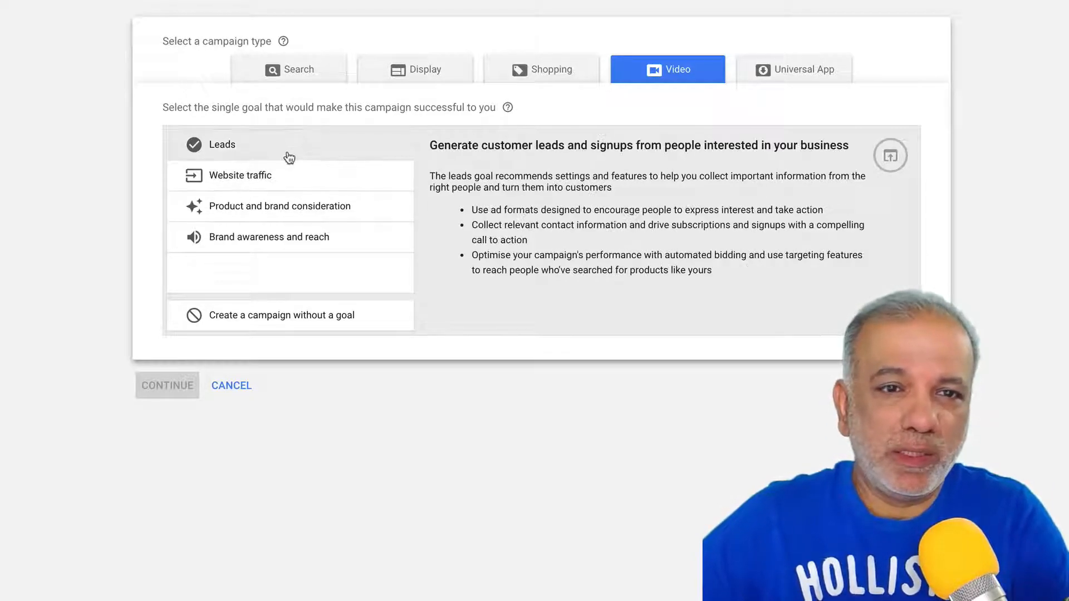
{"action": "left_click", "coordinate": [229, 145]}
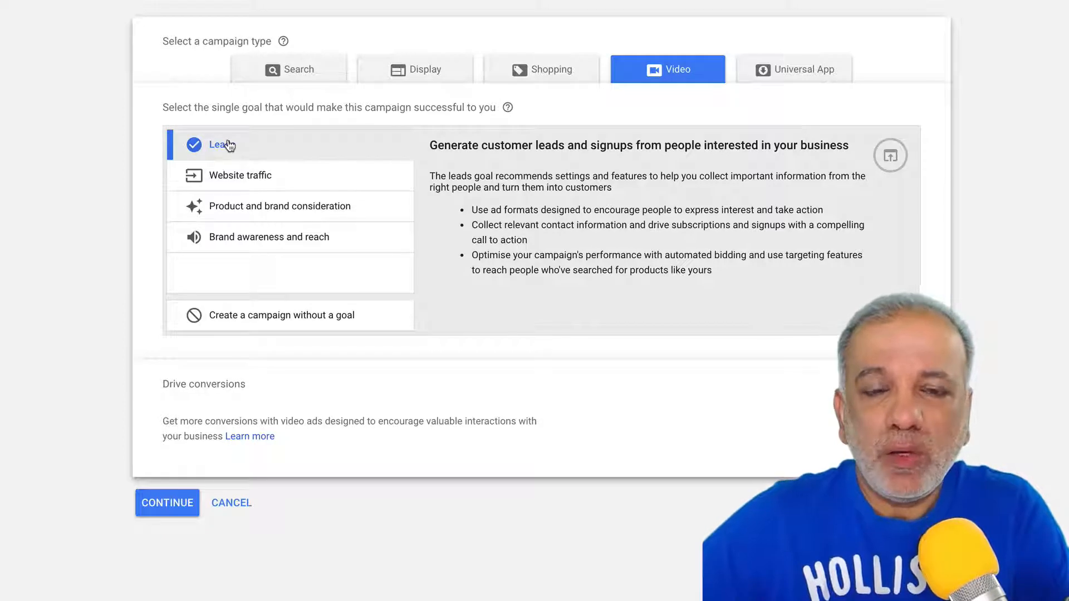
{"action": "left_click", "coordinate": [168, 502]}
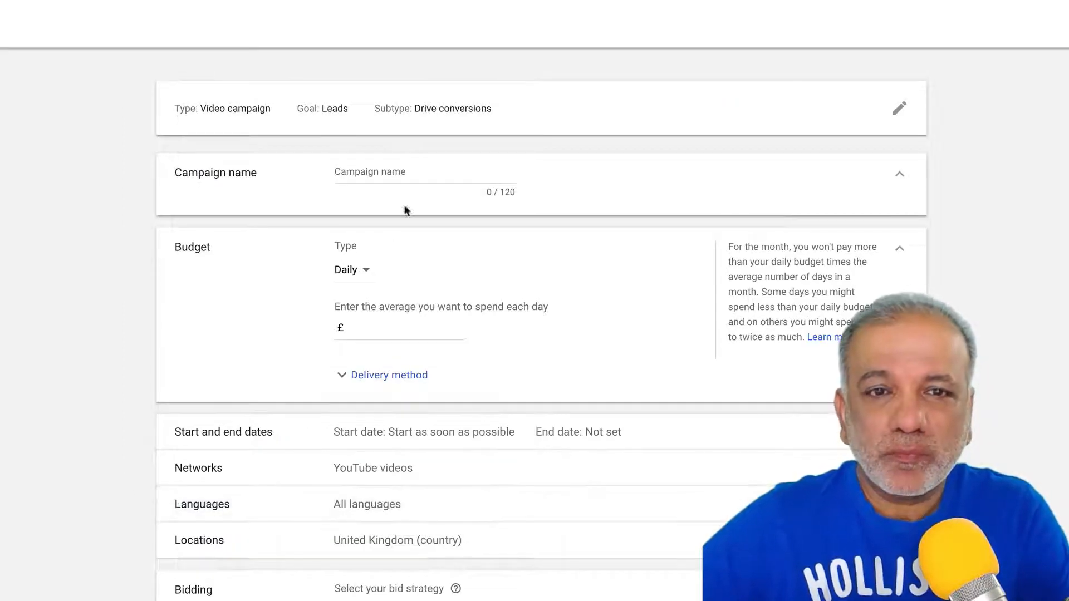
- Name the campaign 'Video Marketing'
{"action": "left_click", "coordinate": [400, 169]}
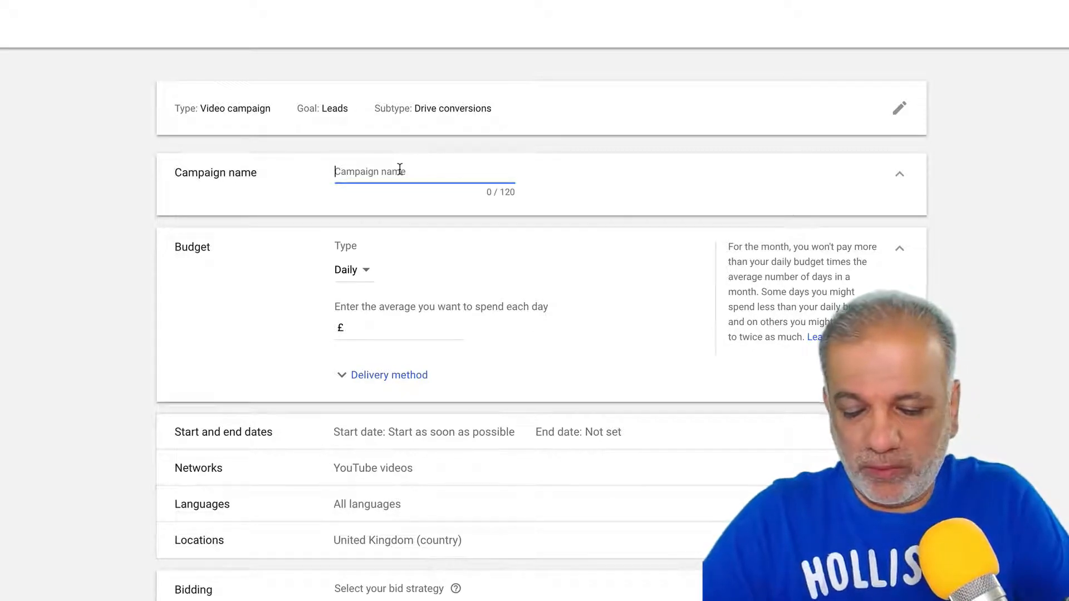
{"action": "type", "text": "Video Marketing "}
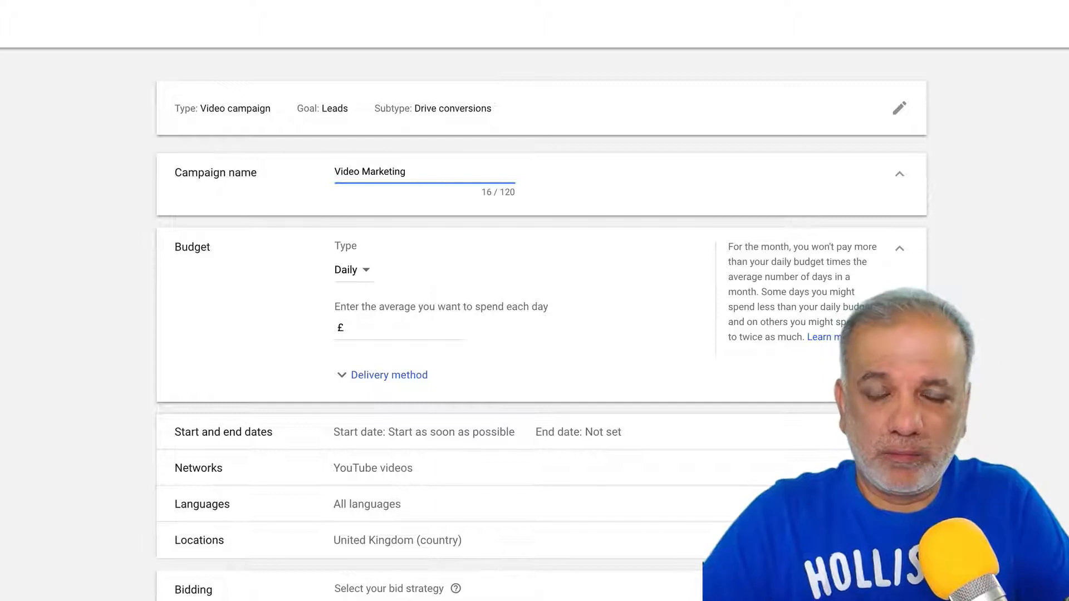
{"action": "type", "text": "C"}
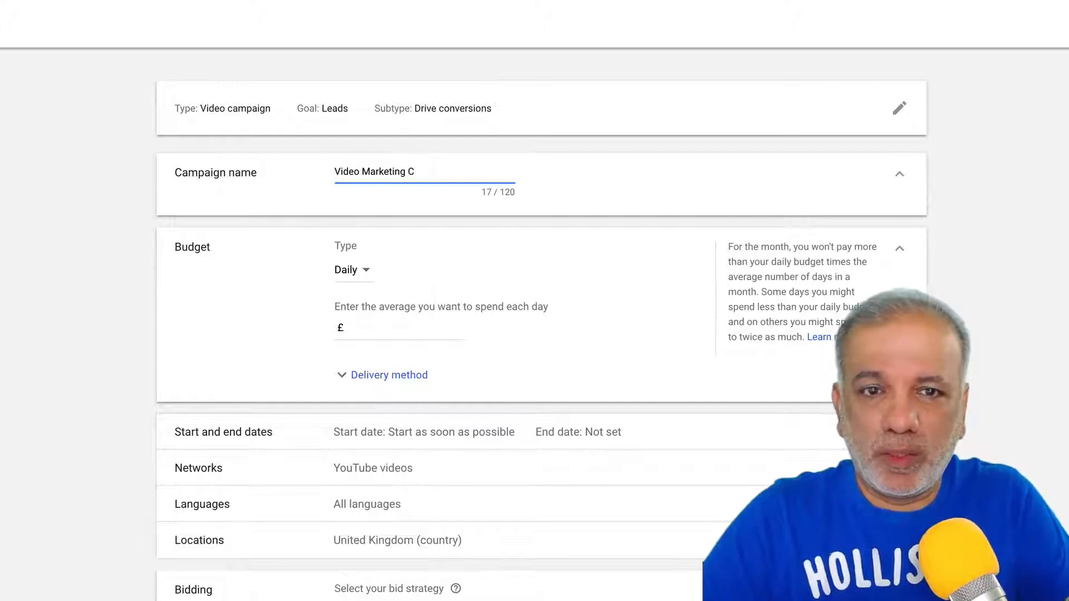
{"action": "key", "text": "BackSpace"}
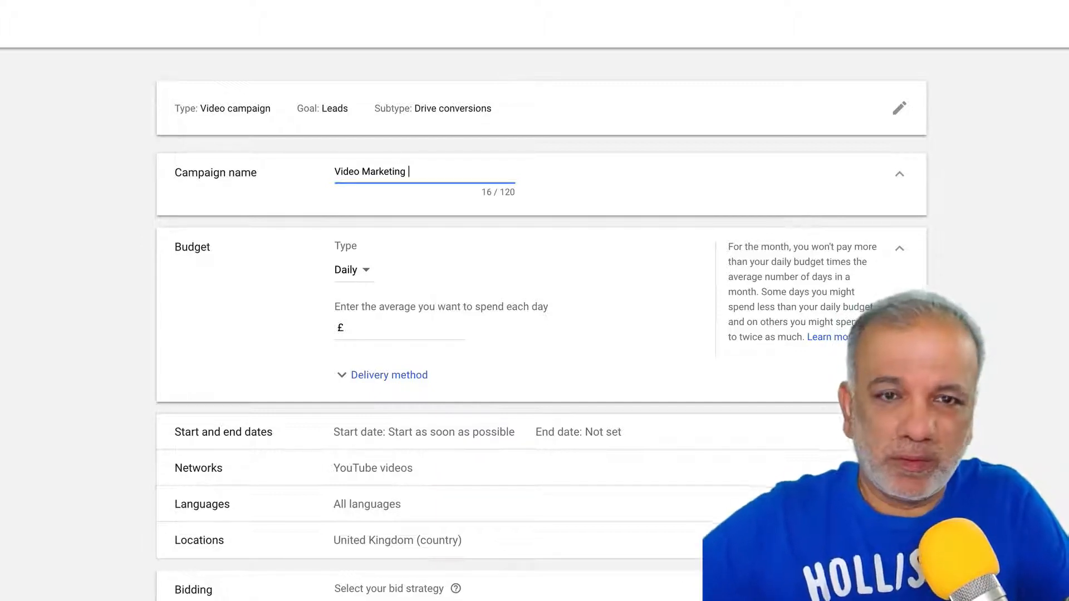
- Give the campaign a £10.00 daily budget with Standard delivery
{"action": "left_click", "coordinate": [366, 274]}
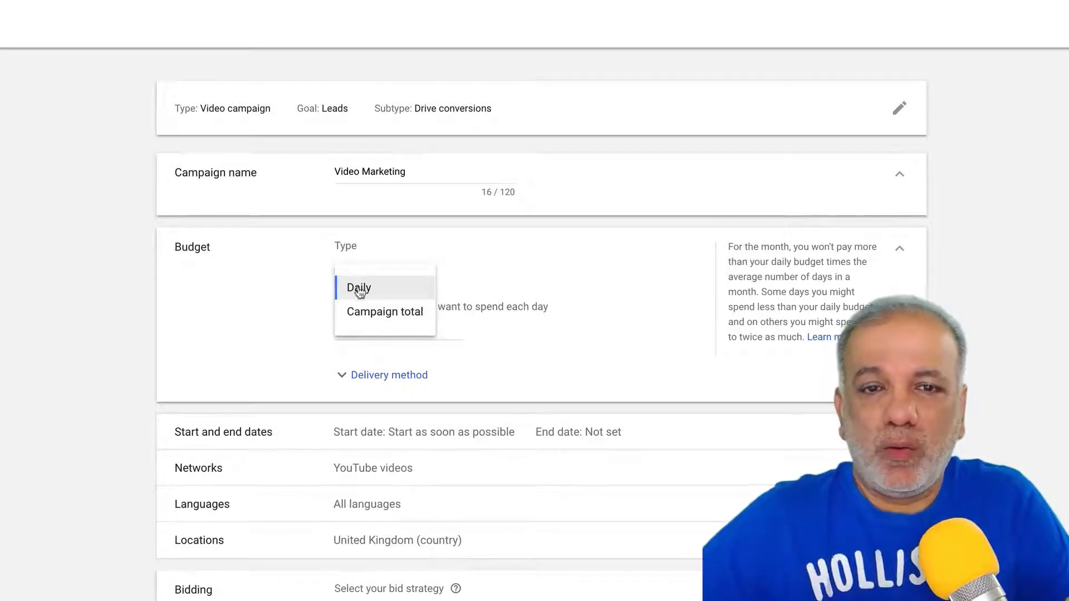
{"action": "left_click", "coordinate": [490, 268]}
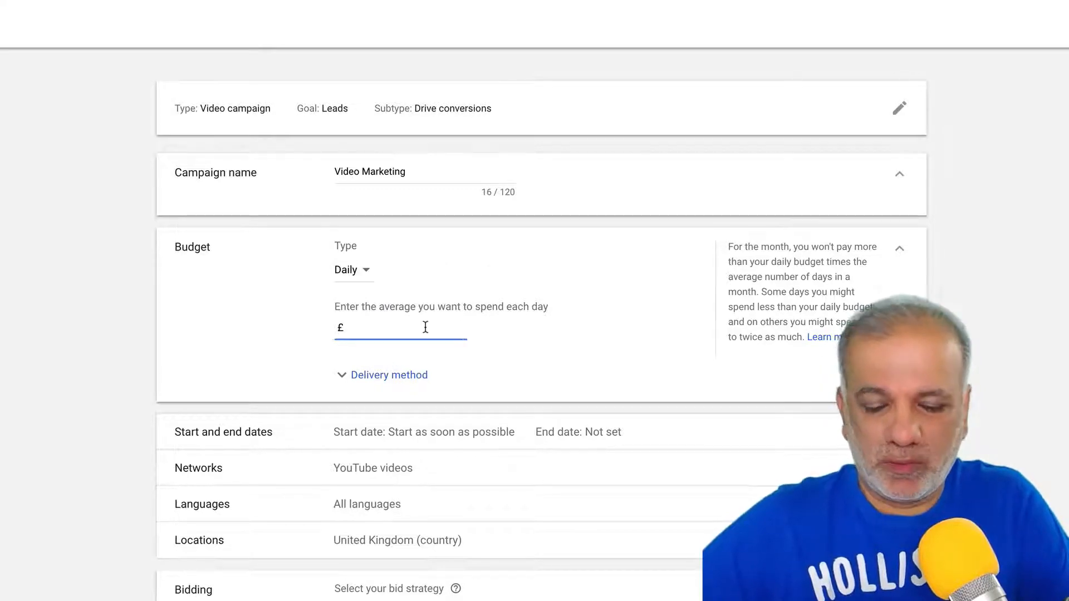
{"action": "type", "text": "10"}
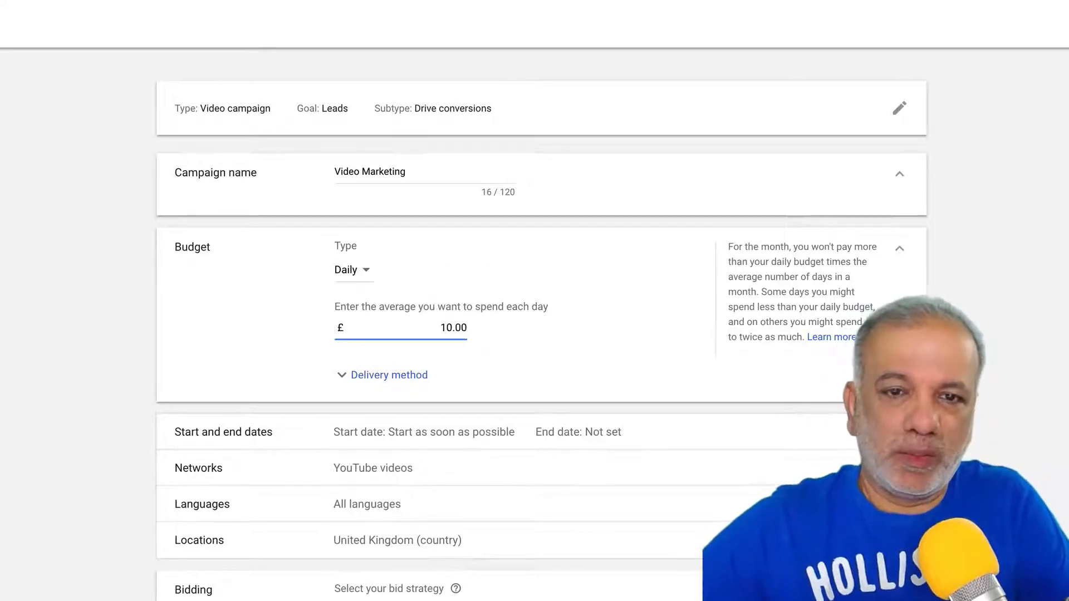
{"action": "left_click", "coordinate": [390, 375]}
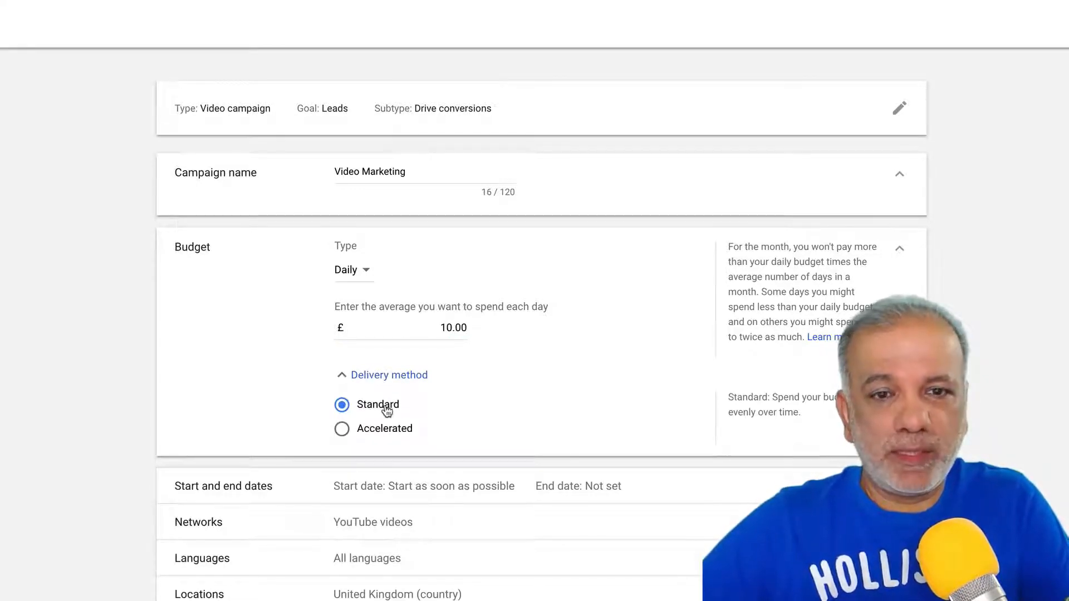
{"action": "left_click", "coordinate": [343, 429]}
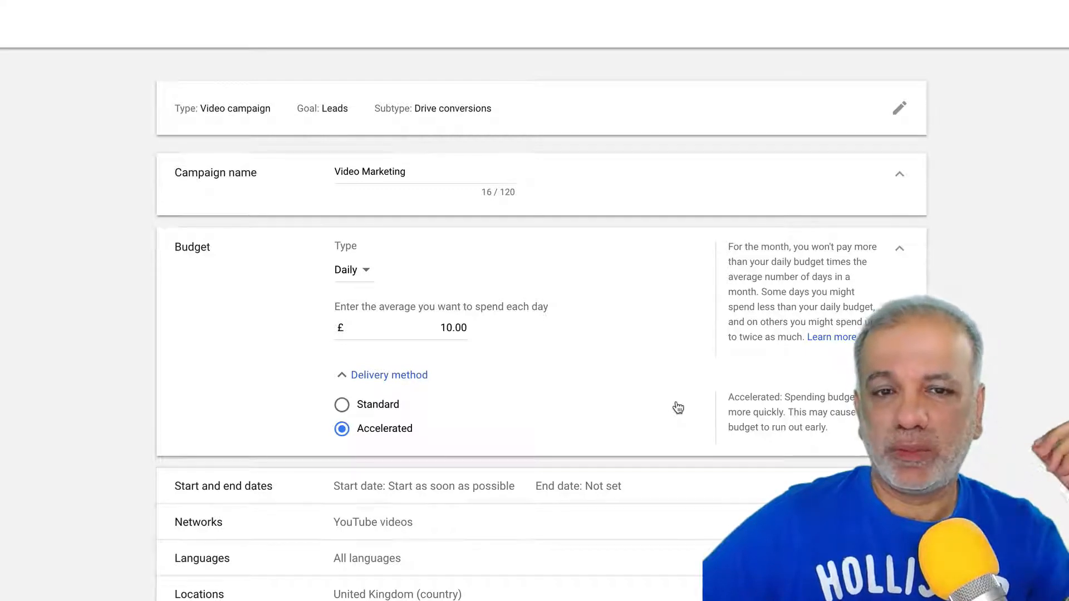
{"action": "left_click", "coordinate": [377, 408]}
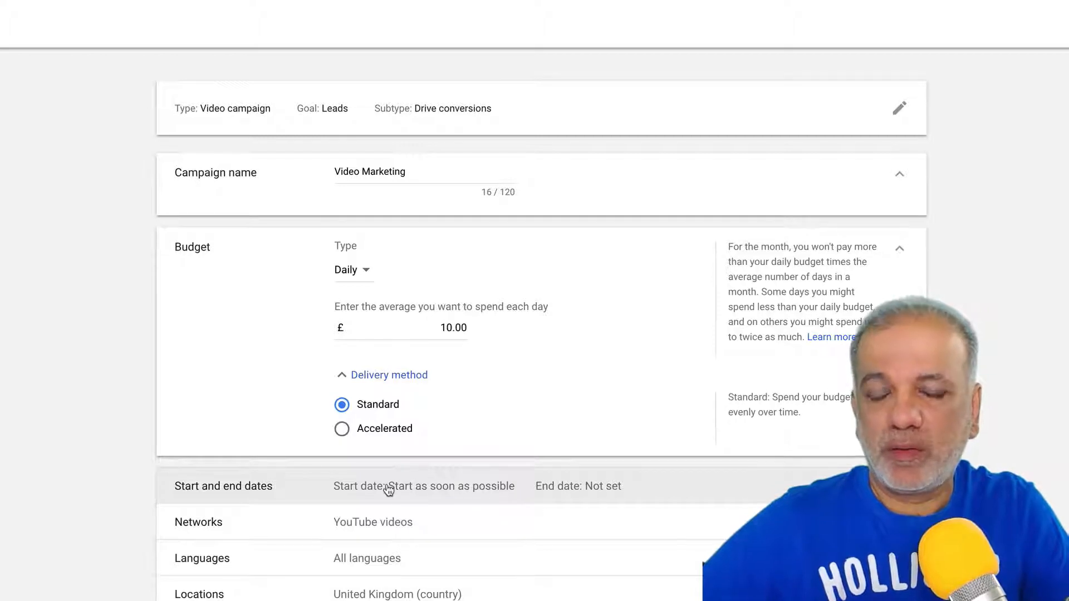
- Check the networks (YouTube videos only) and expand location targeting (United Kingdom)
{"action": "left_click", "coordinate": [358, 532]}
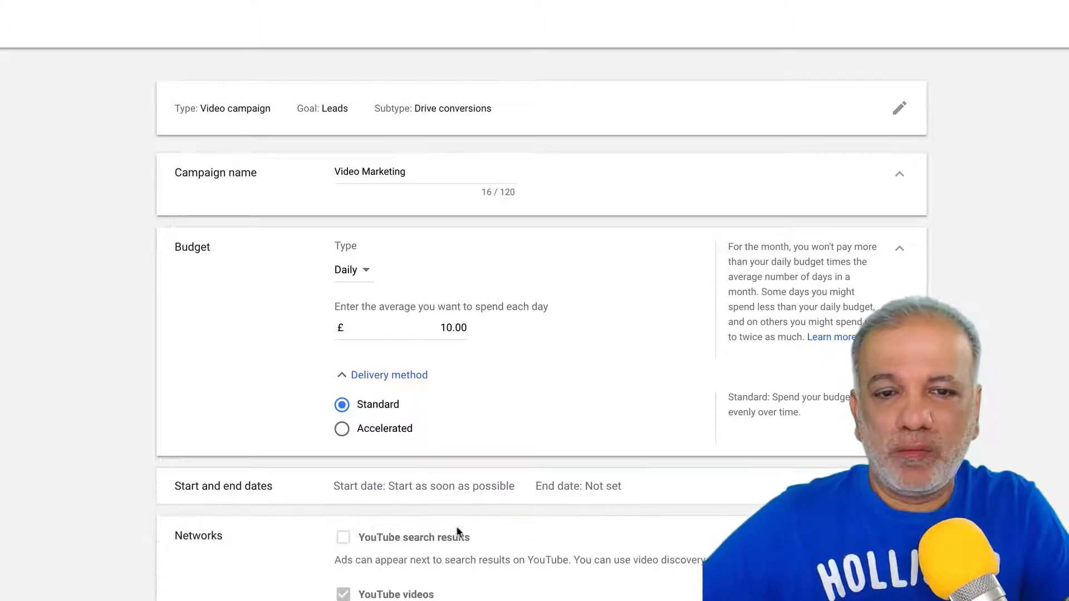
{"action": "scroll", "coordinate": [456, 532], "scroll_direction": "down", "scroll_amount": 2}
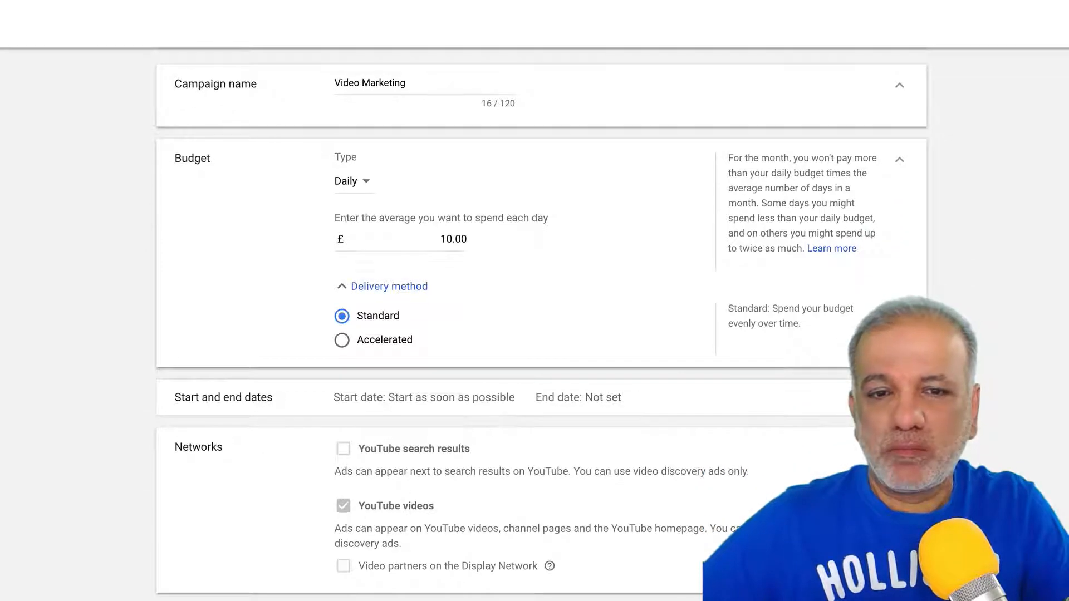
{"action": "mouse_move", "coordinate": [353, 518]}
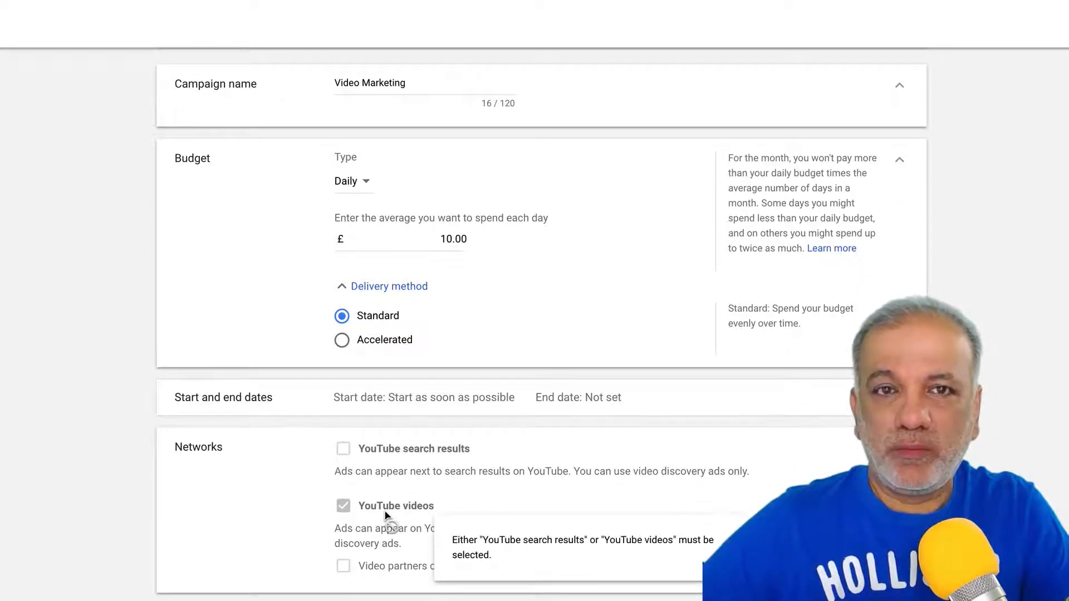
{"action": "mouse_move", "coordinate": [344, 451]}
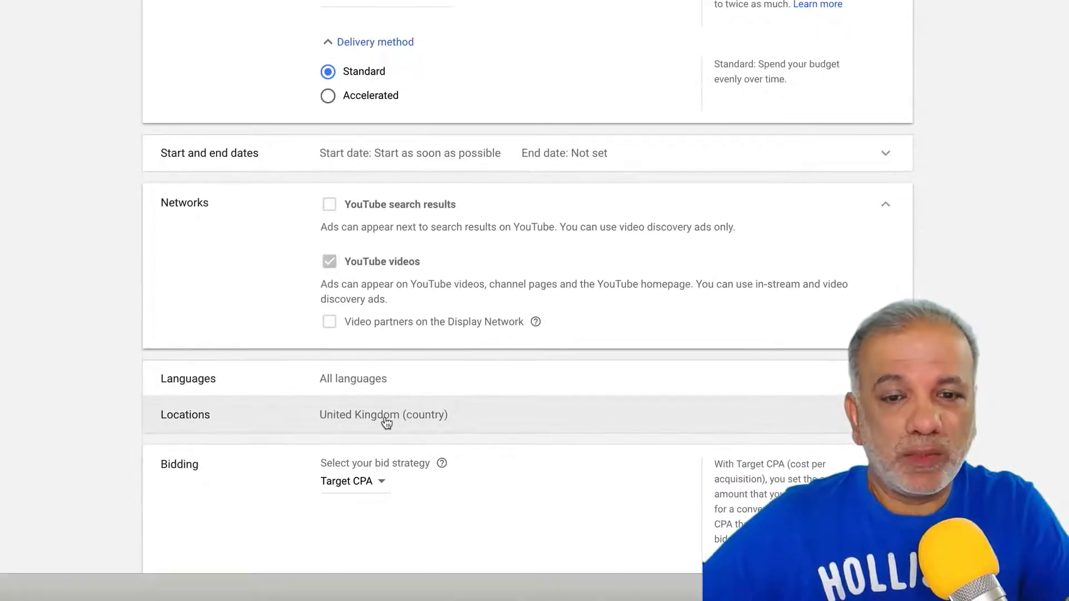
{"action": "left_click", "coordinate": [386, 422]}
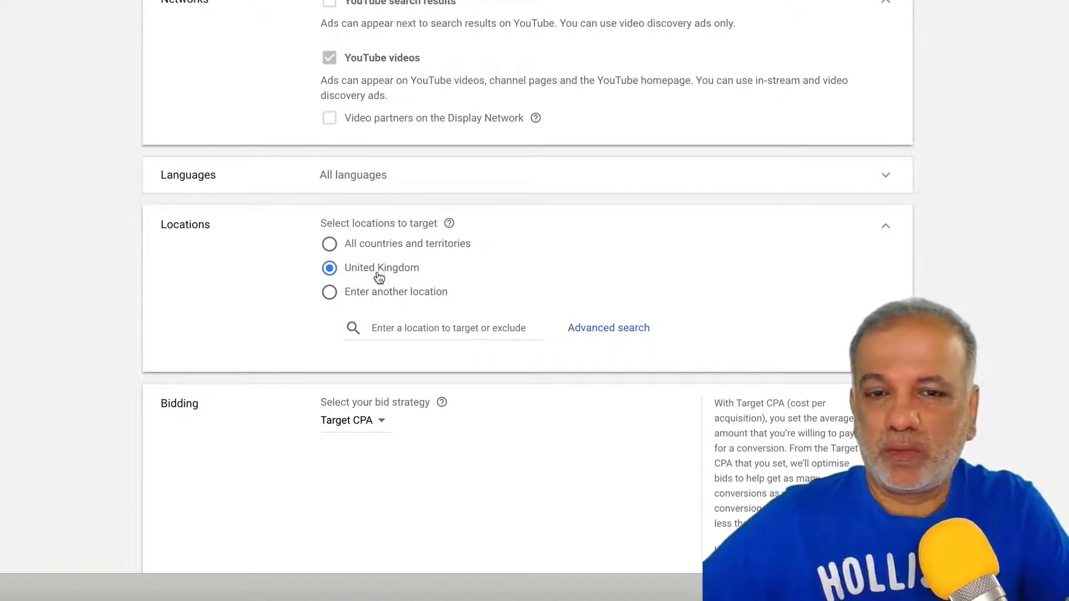
- Open the bid strategy list, where only Target CPA is available
{"action": "scroll", "coordinate": [376, 278], "scroll_direction": "down", "scroll_amount": 4}
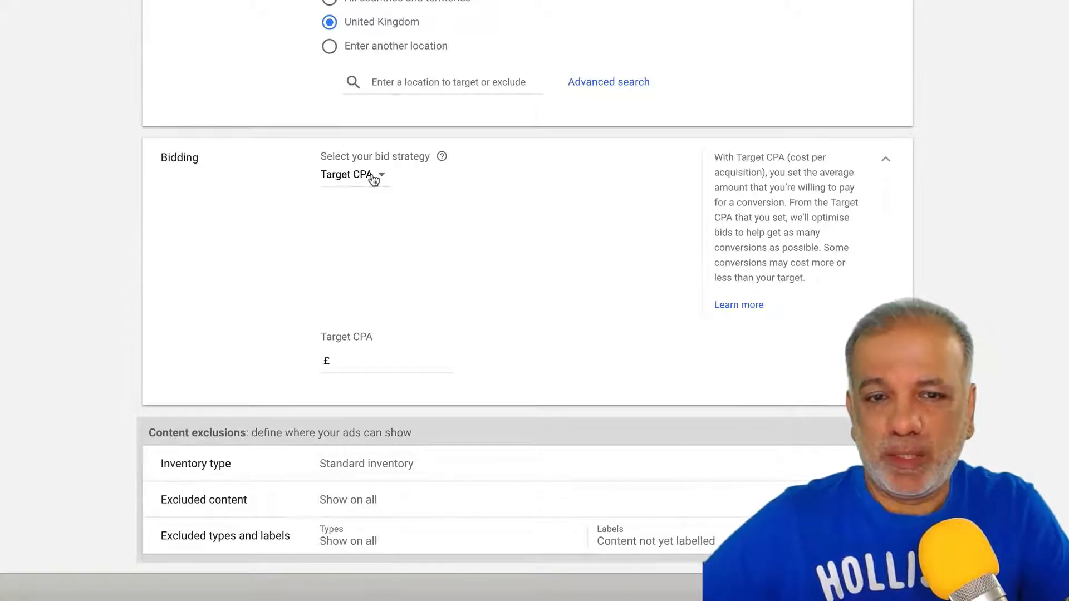
{"action": "left_click", "coordinate": [374, 177]}
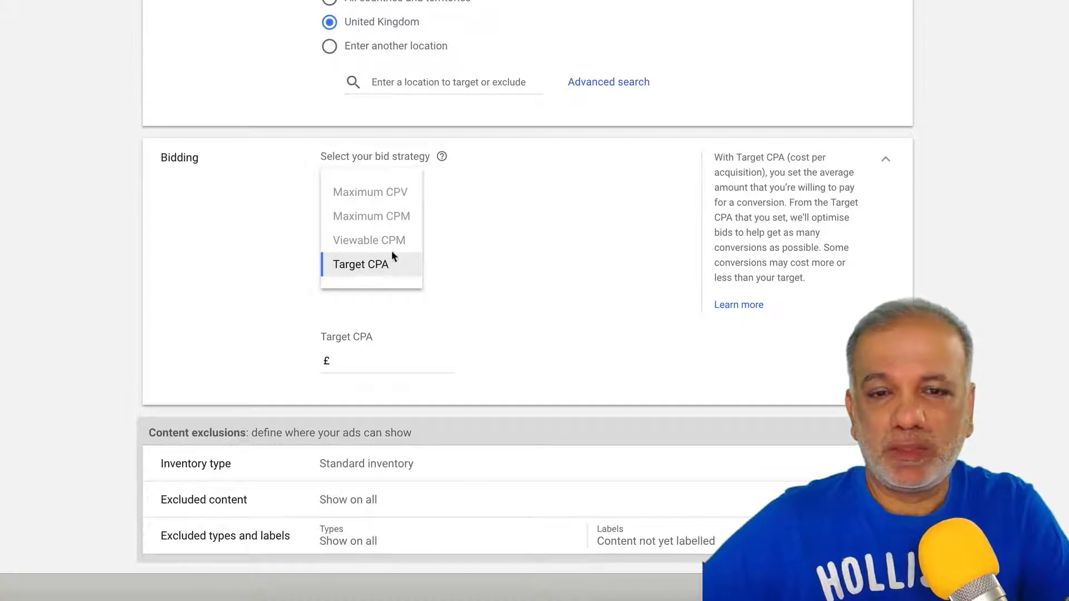
{"action": "mouse_move", "coordinate": [394, 244]}
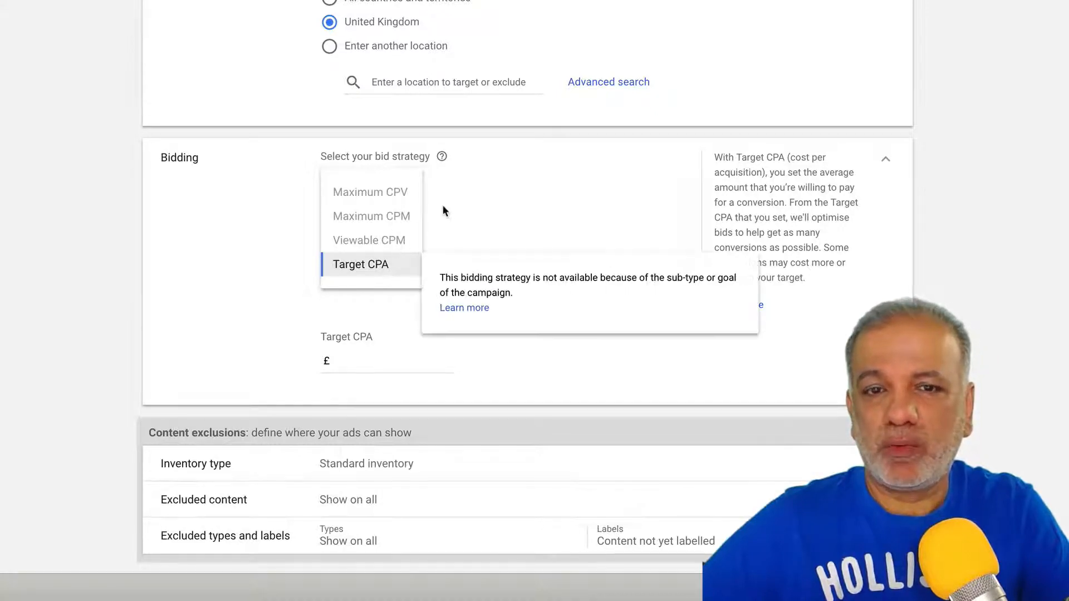
{"action": "scroll", "coordinate": [473, 189], "scroll_direction": "up", "scroll_amount": 10}
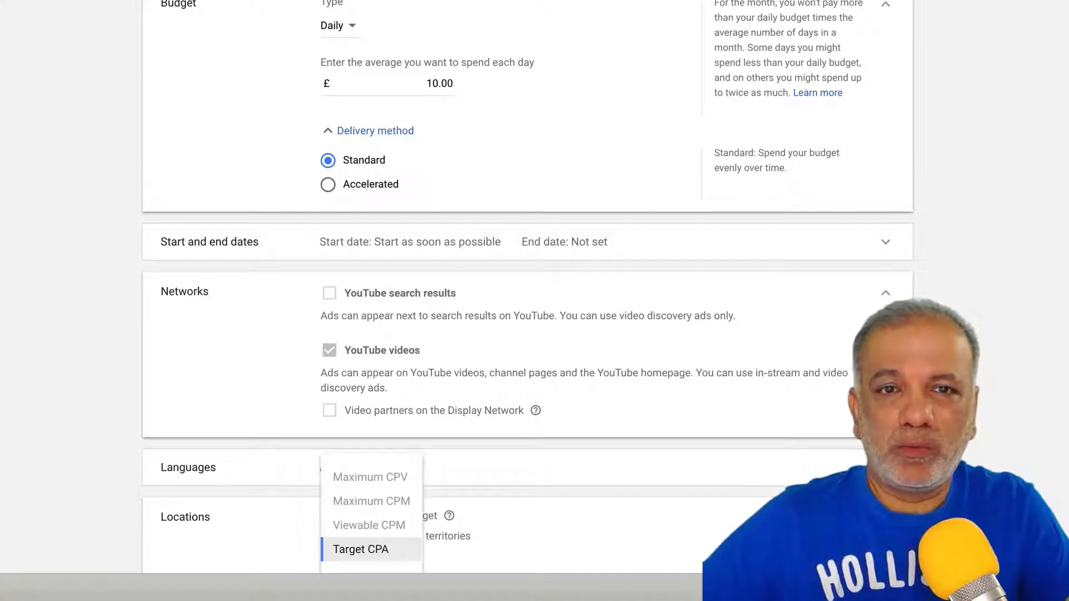
{"action": "scroll", "coordinate": [529, 242], "scroll_direction": "down", "scroll_amount": 5}
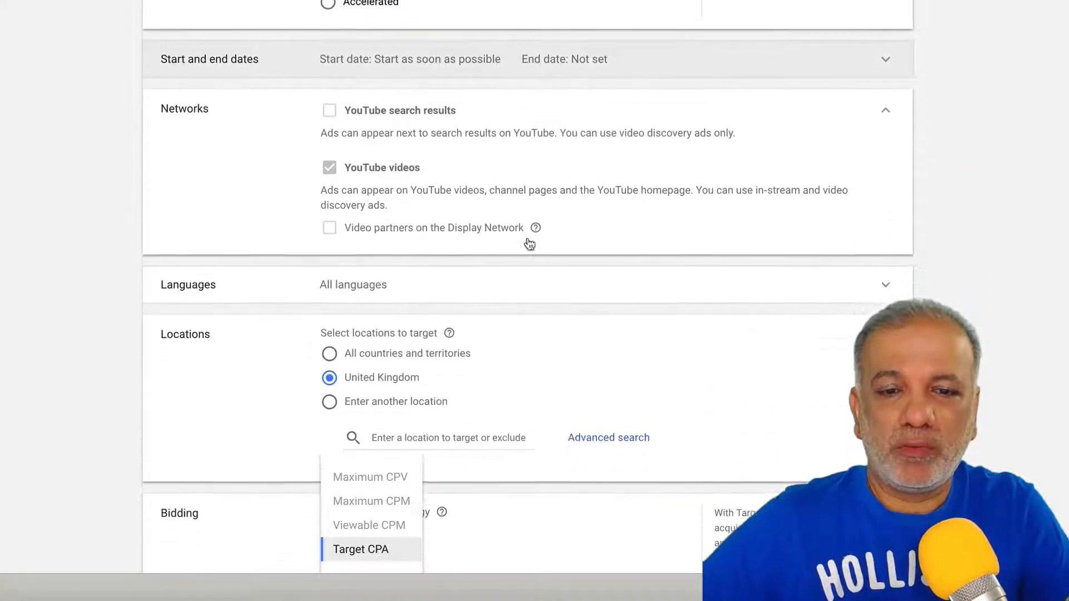
{"action": "scroll", "coordinate": [526, 237], "scroll_direction": "down", "scroll_amount": 3}
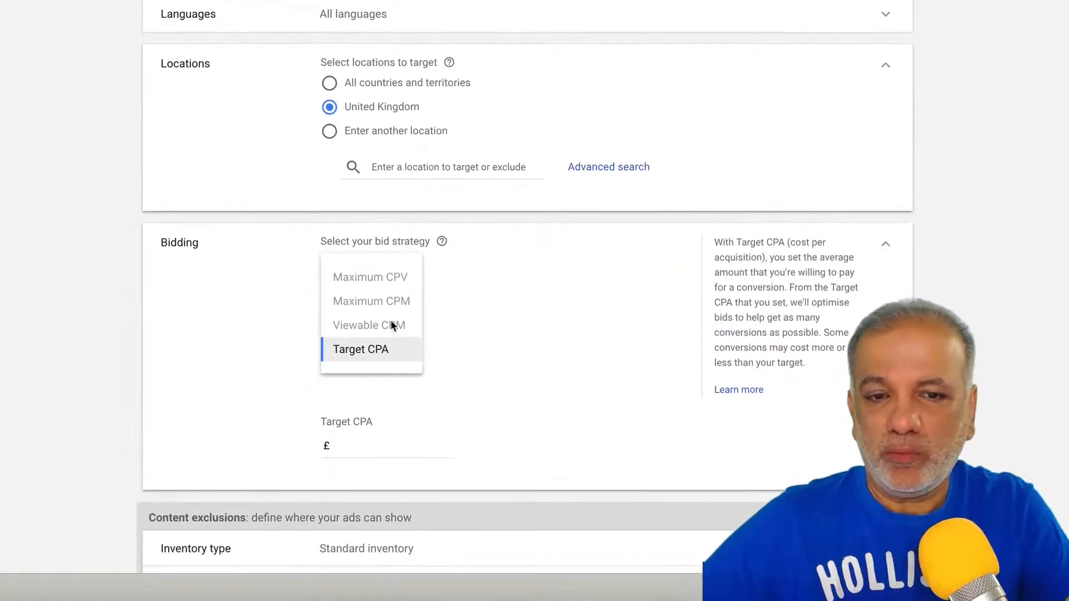
- Keep Target CPA bidding and set the target CPA to £35.00
{"action": "left_click", "coordinate": [367, 349]}
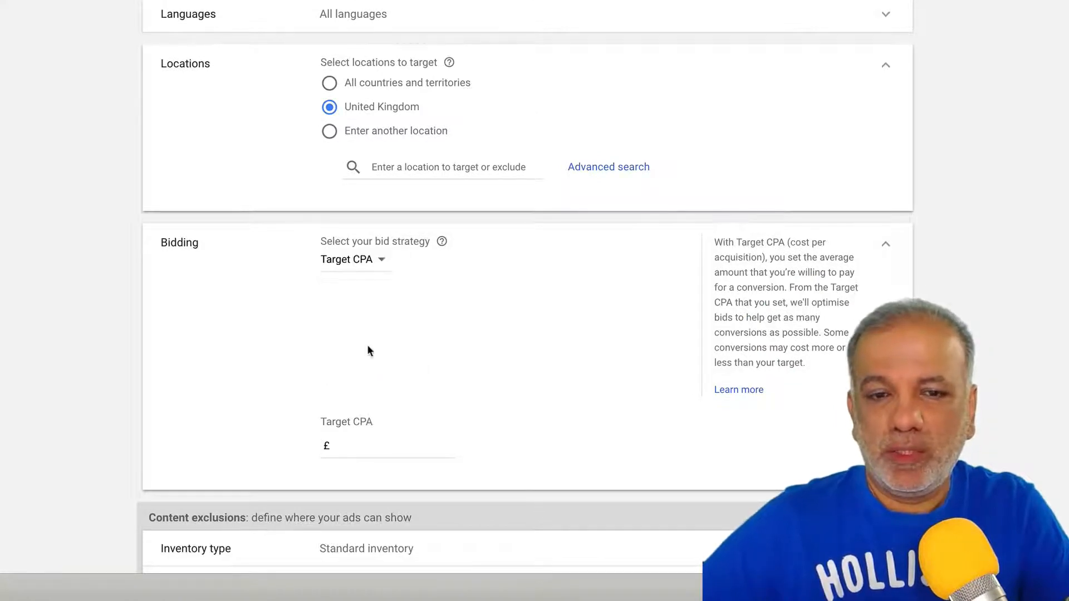
{"action": "left_click", "coordinate": [344, 441]}
{"action": "type", "text": "50.00"}
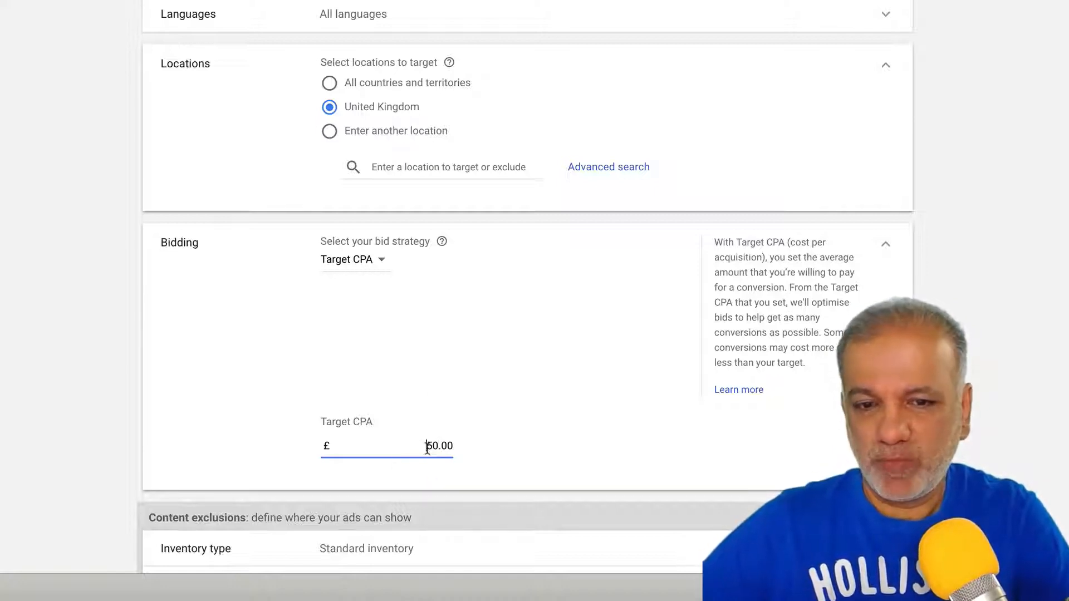
{"action": "left_click_drag", "start_coordinate": [426, 447], "coordinate": [452, 446]}
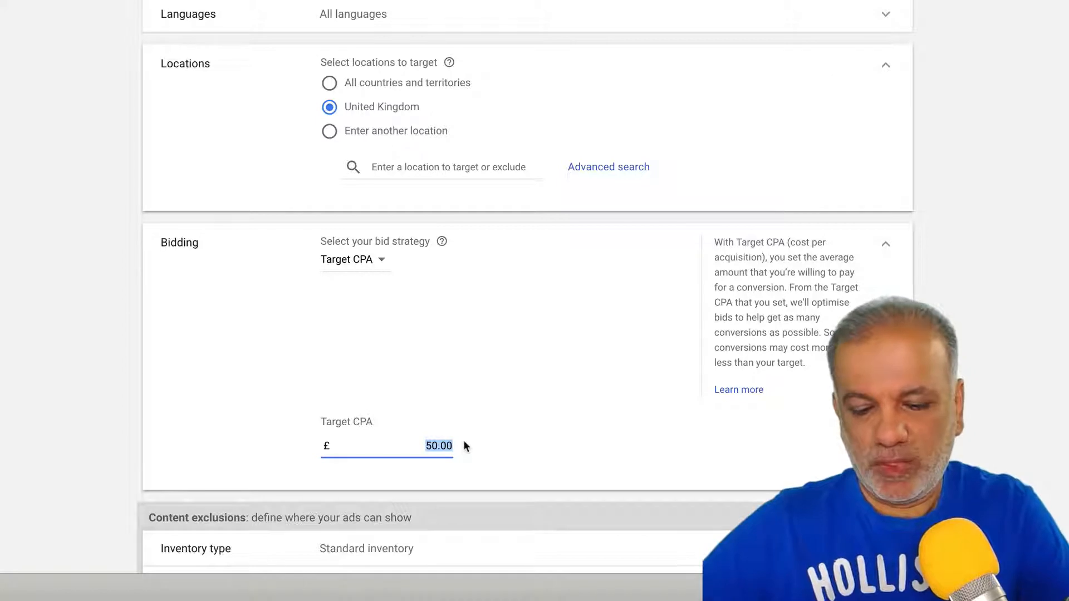
{"action": "type", "text": "4"}
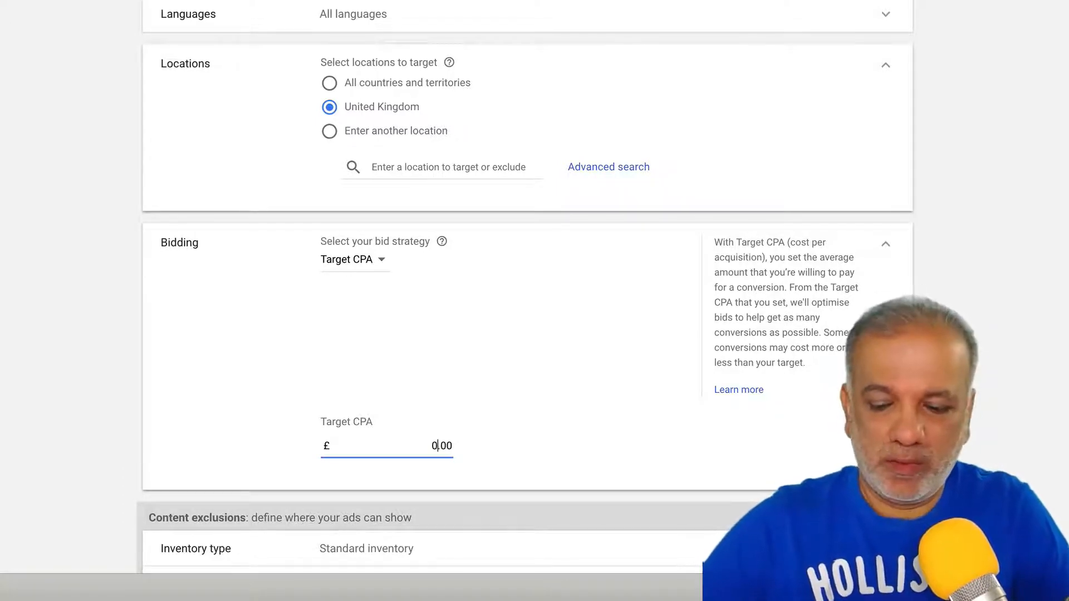
{"action": "type", "text": "40"}
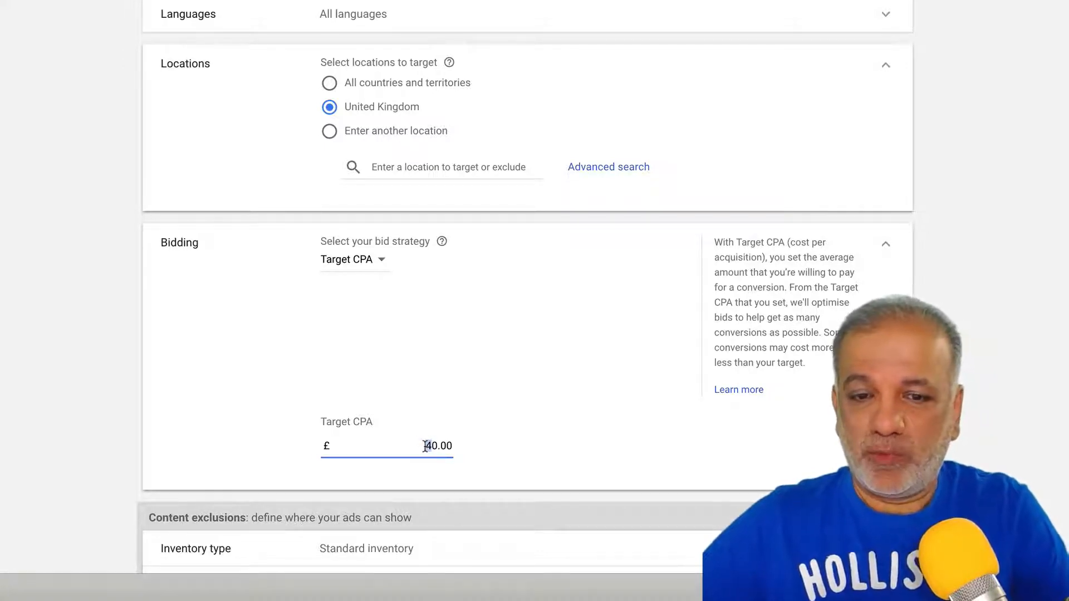
{"action": "left_click_drag", "start_coordinate": [438, 446], "coordinate": [418, 446]}
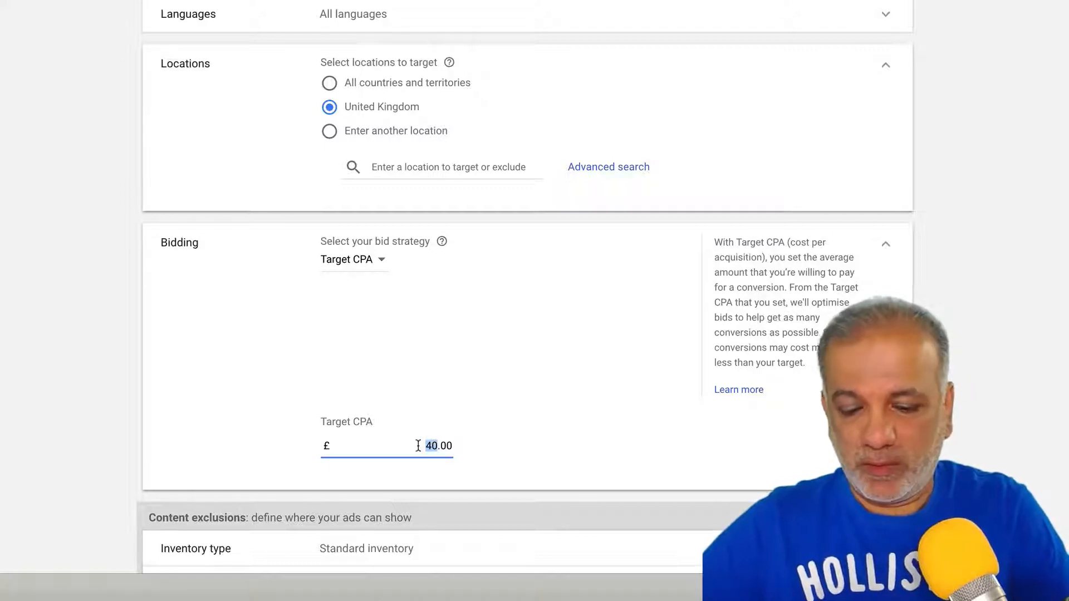
{"action": "type", "text": "35"}
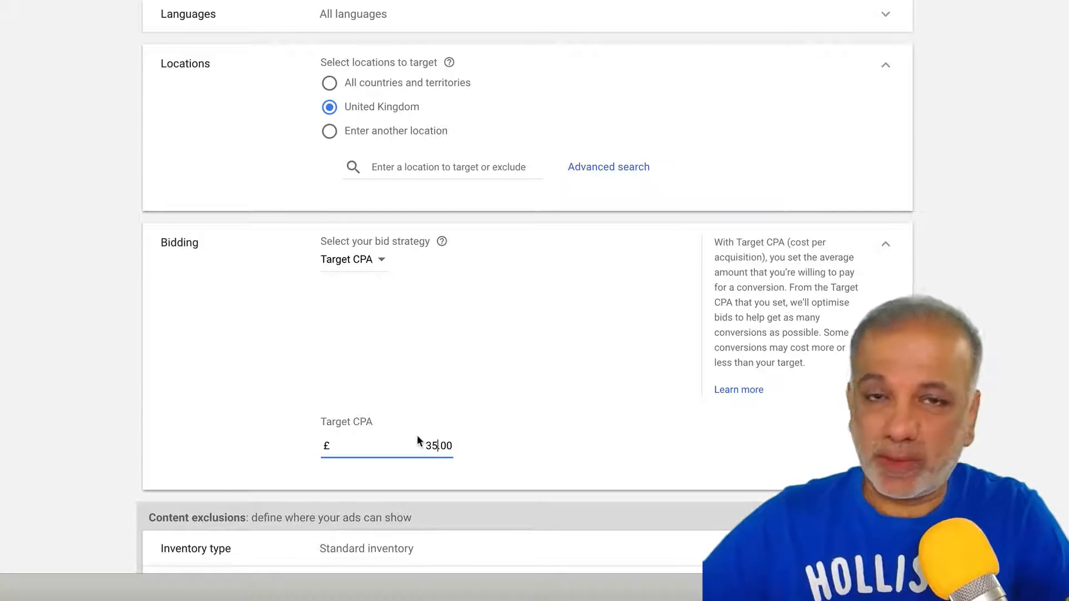
- Recheck the bid strategy options, then return to the top of the form
{"action": "left_click", "coordinate": [366, 268]}
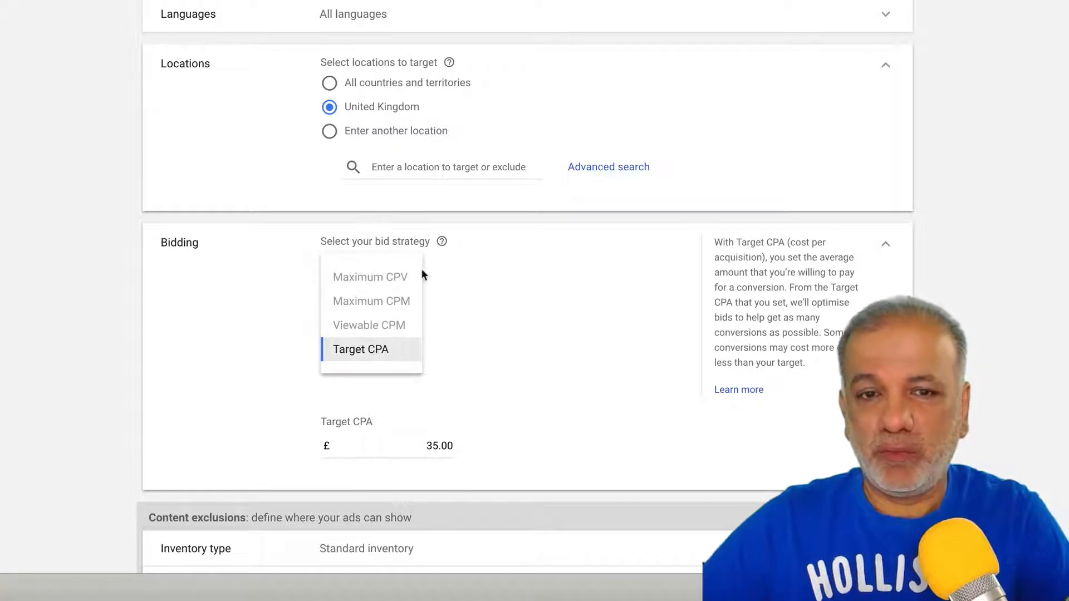
{"action": "mouse_move", "coordinate": [422, 270]}
{"action": "left_click", "coordinate": [549, 169]}
{"action": "scroll", "coordinate": [549, 170], "scroll_direction": "up", "scroll_amount": 8}
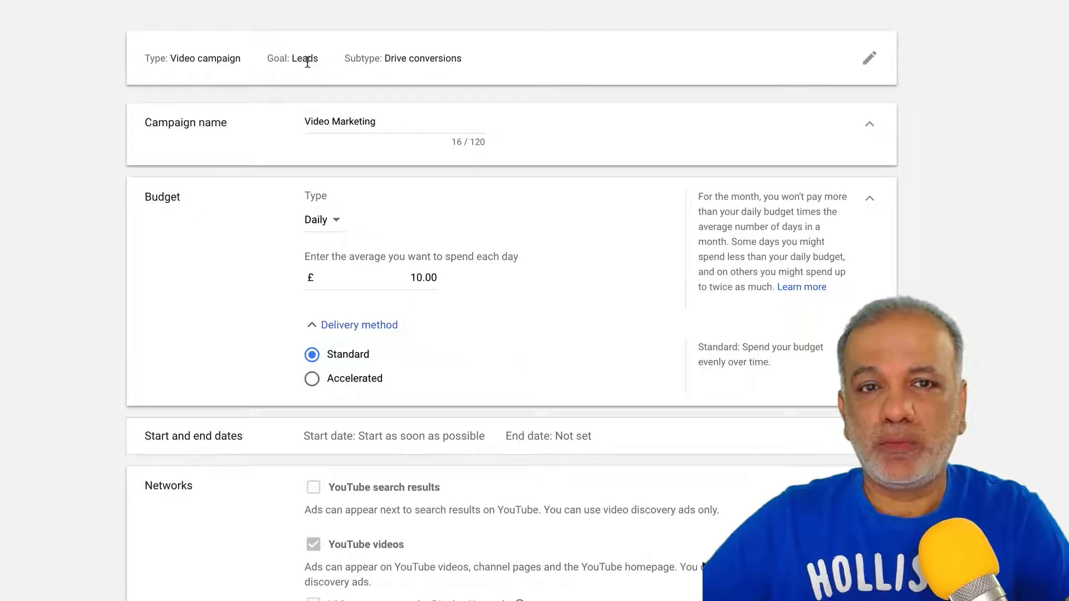
- Discard the form and change the goal to 'Create a campaign without a goal'
{"action": "left_click", "coordinate": [870, 59]}
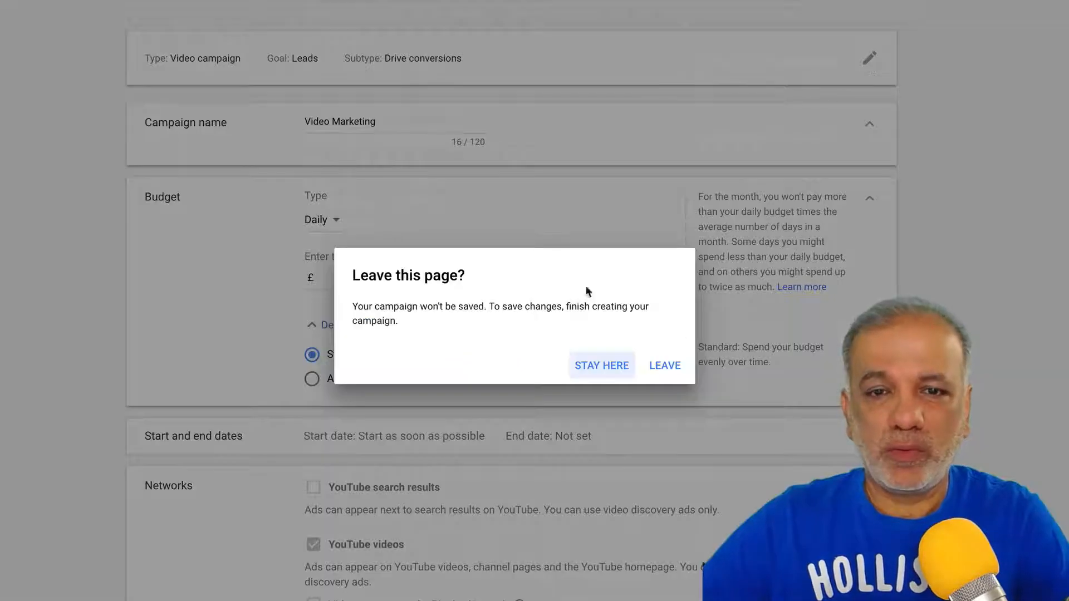
{"action": "left_click", "coordinate": [665, 366]}
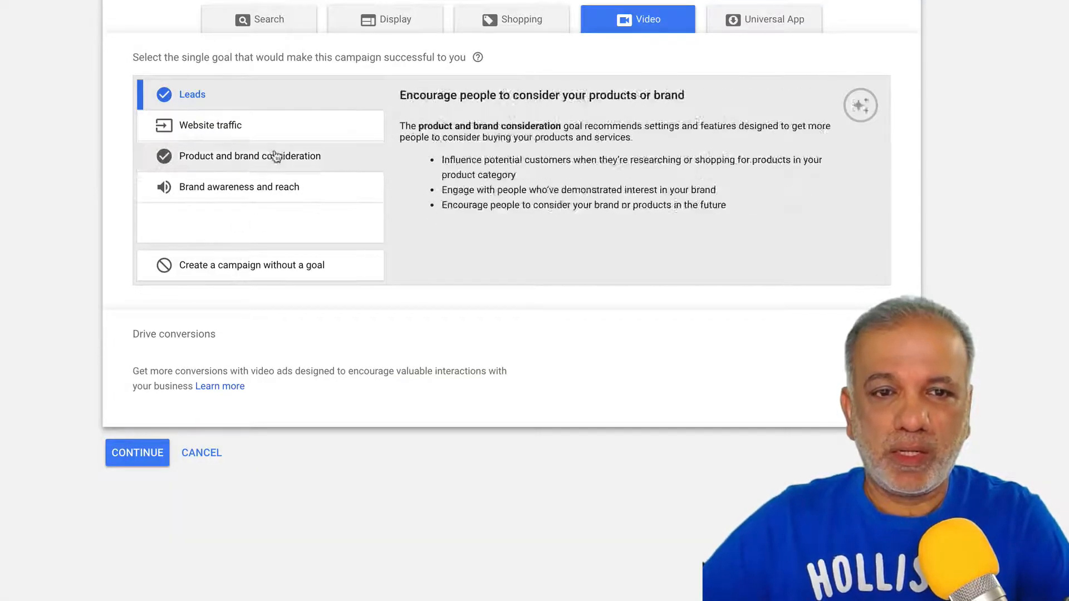
{"action": "left_click", "coordinate": [226, 269]}
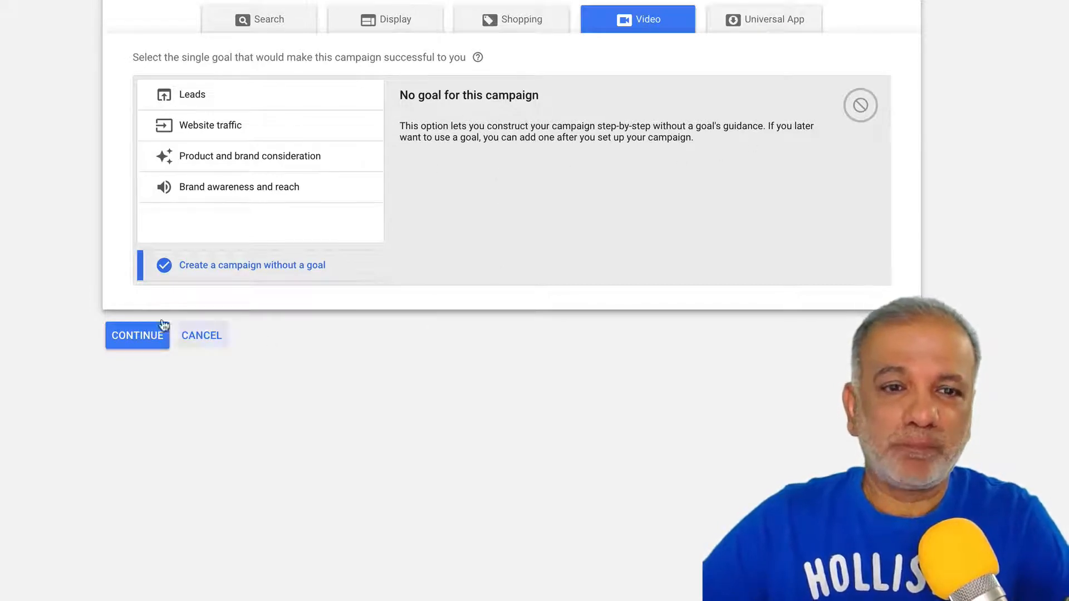
- Continue to the goal-free campaign's settings and set the ad group's maximum CPV bid to £0.25
{"action": "left_click", "coordinate": [113, 341]}
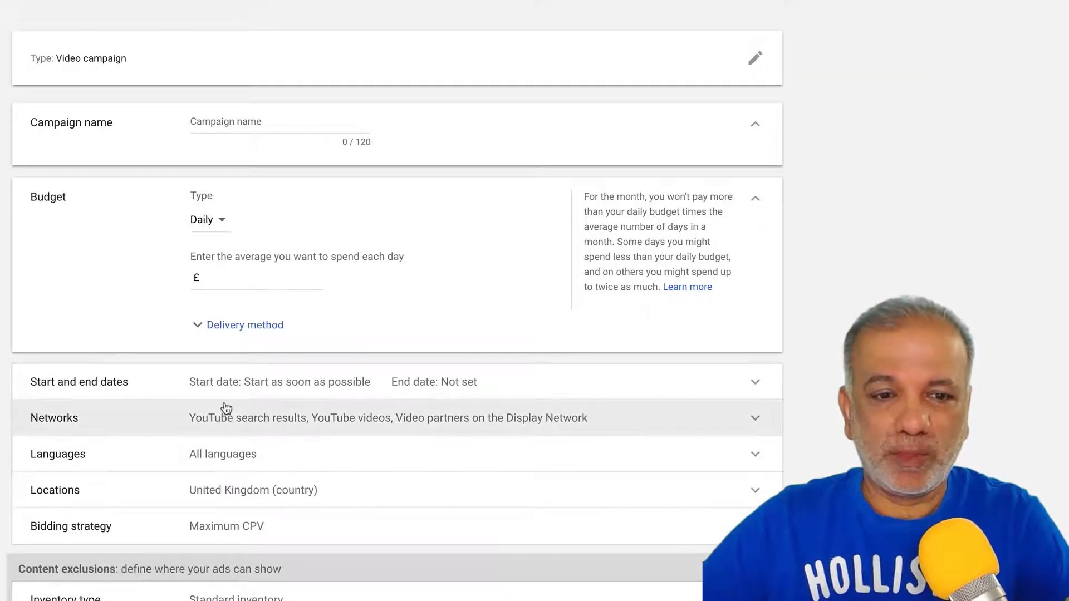
{"action": "scroll", "coordinate": [226, 409], "scroll_direction": "down", "scroll_amount": 7}
{"action": "scroll", "coordinate": [225, 408], "scroll_direction": "down", "scroll_amount": 2}
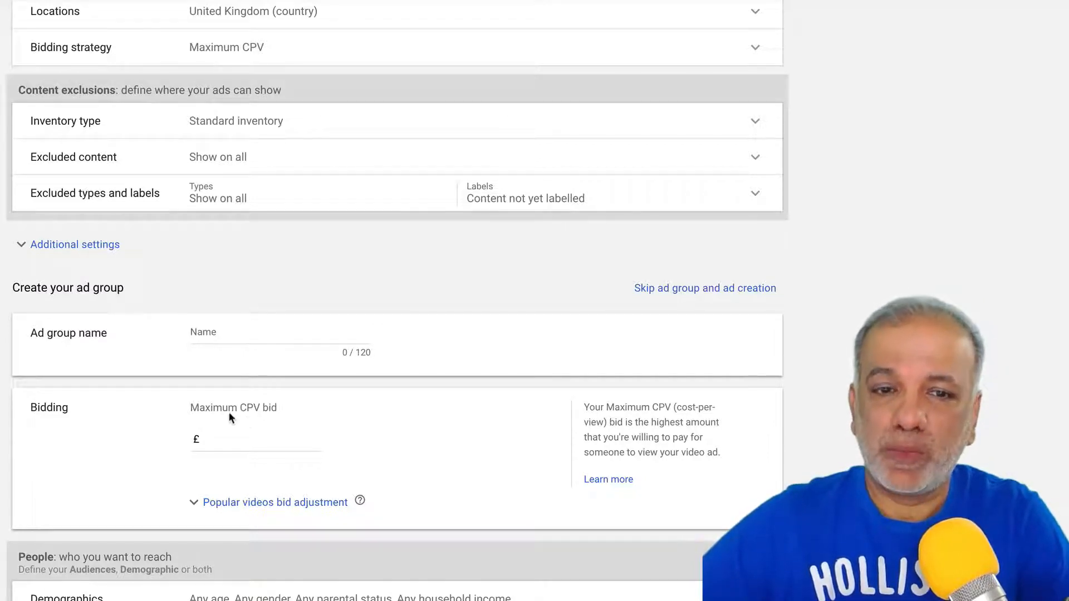
{"action": "left_click", "coordinate": [236, 438]}
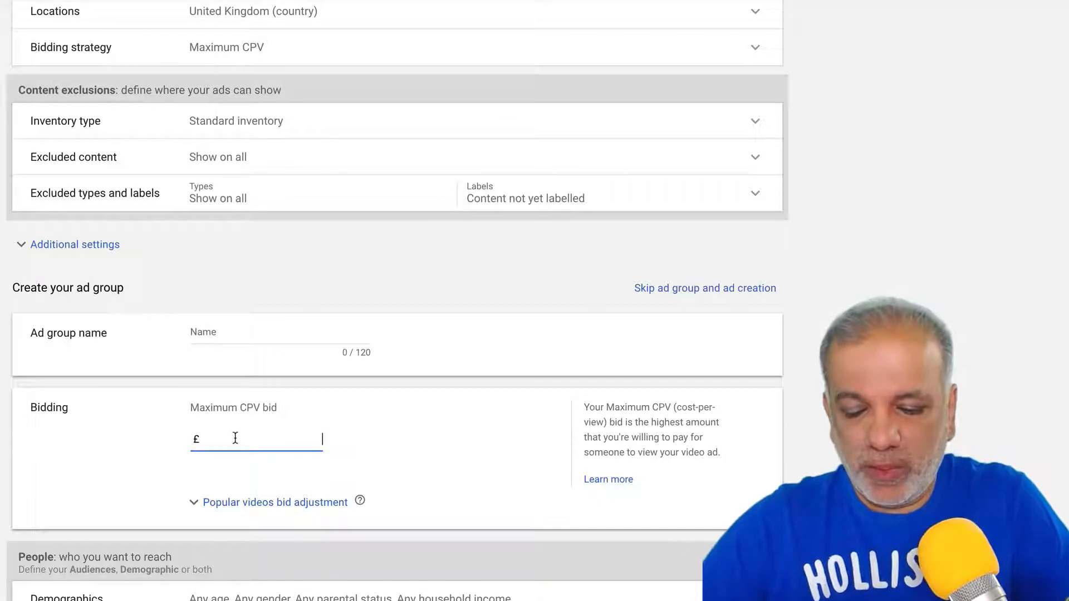
{"action": "type", "text": "0.00"}
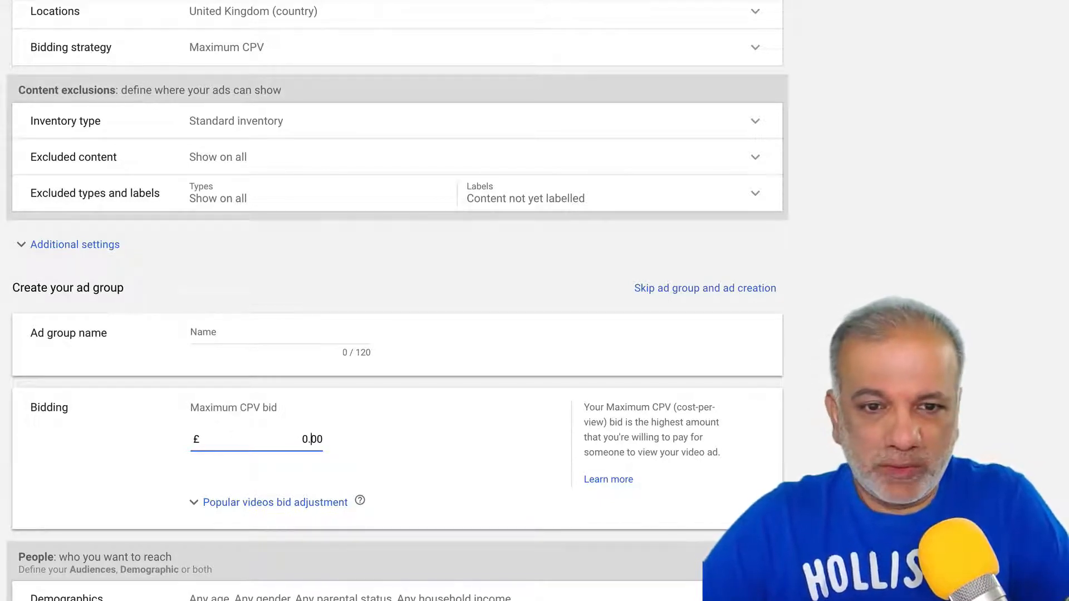
{"action": "type", "text": "2"}
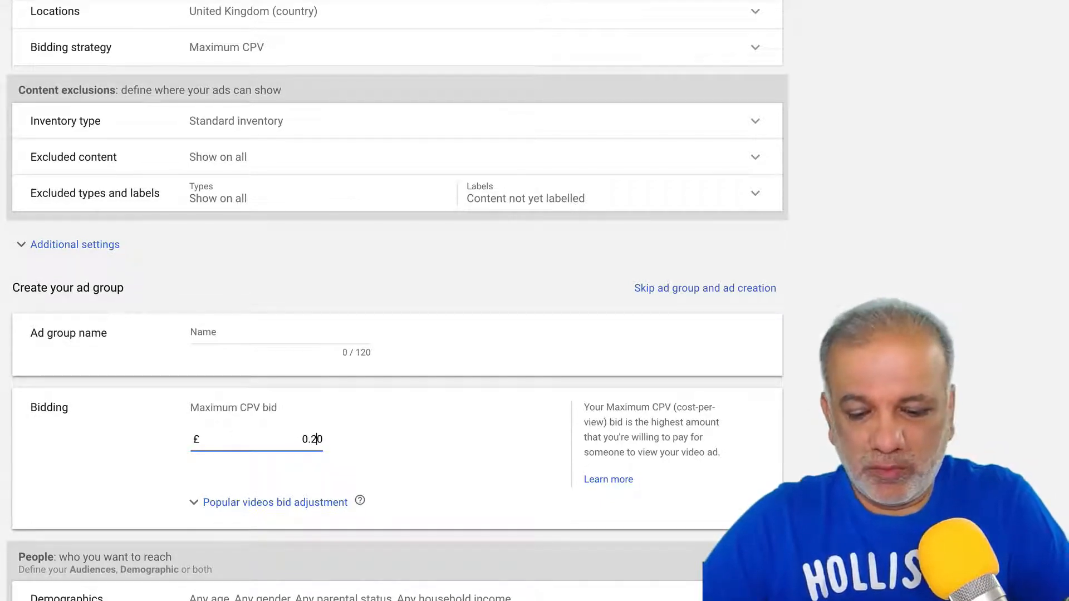
{"action": "type", "text": "5"}
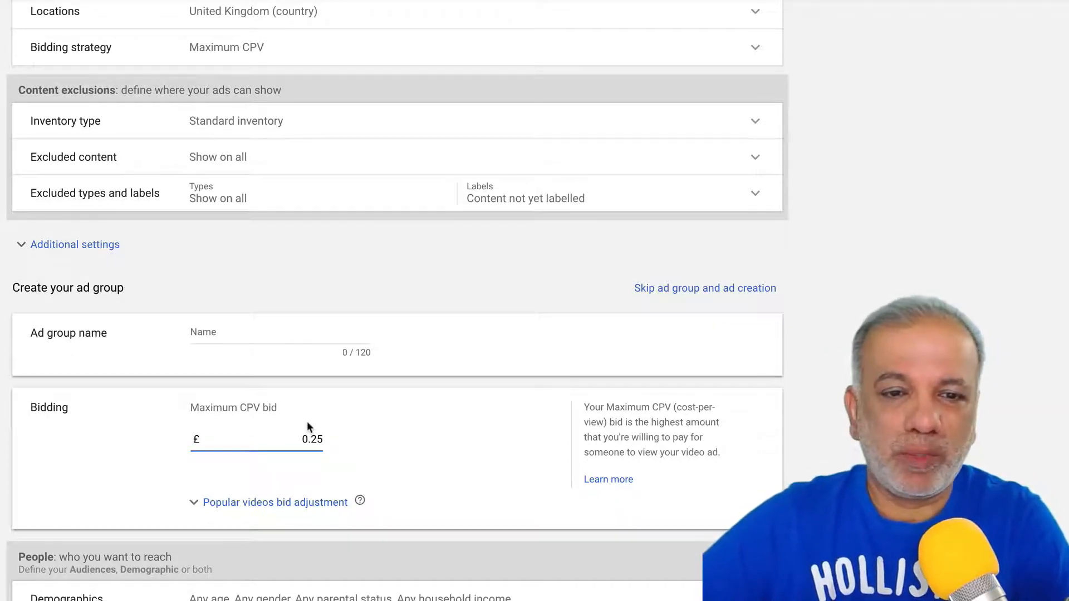
{"action": "scroll", "coordinate": [307, 426], "scroll_direction": "up", "scroll_amount": 9}
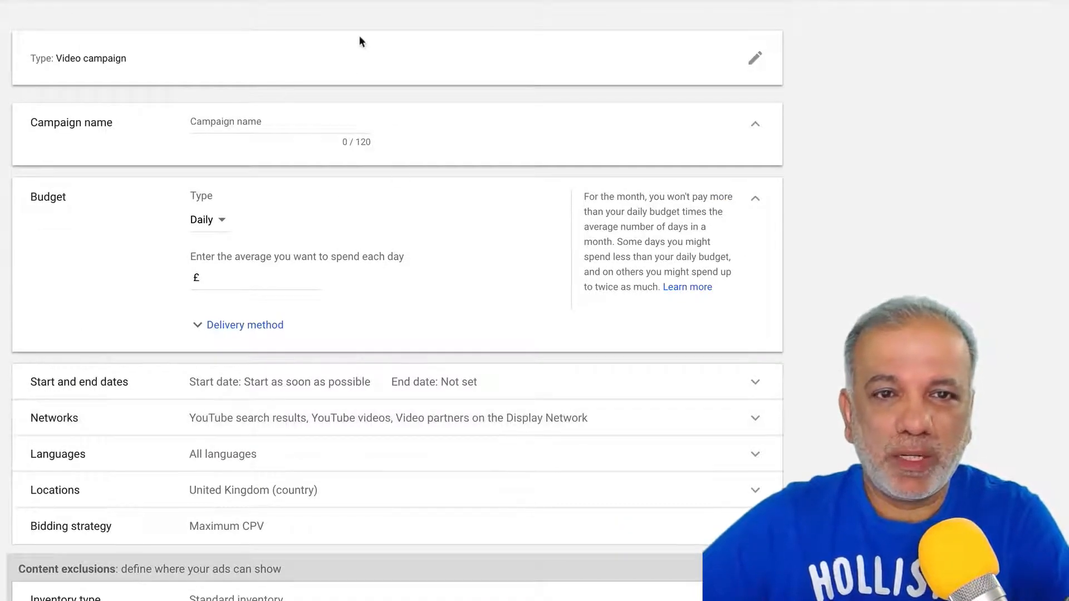
- Switch back to the Leads goal, discarding settings, and name the campaign 'Video Marketing'
{"action": "left_click", "coordinate": [755, 59]}
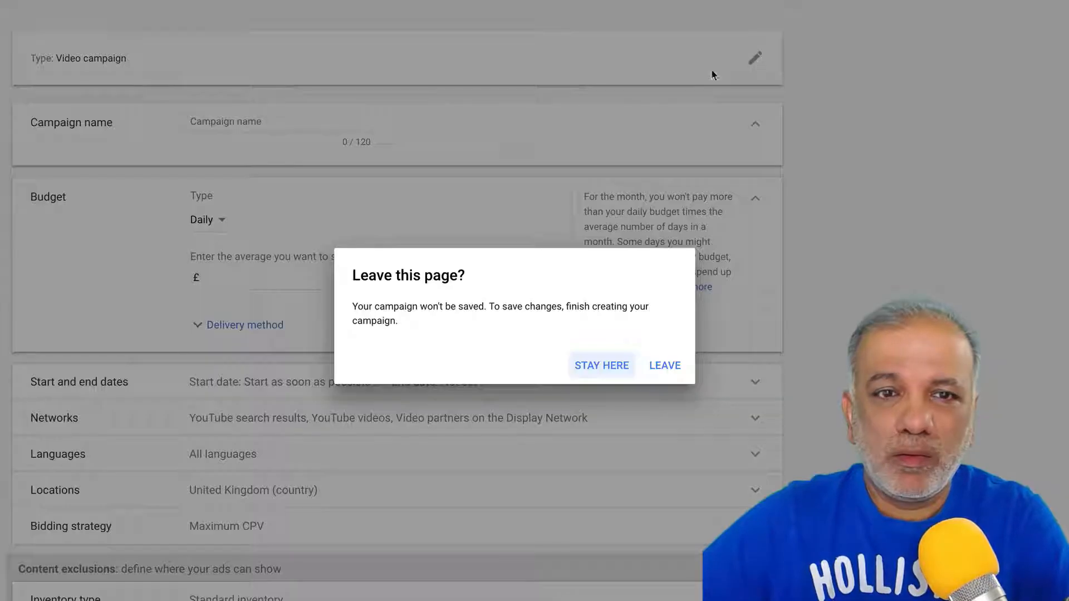
{"action": "left_click", "coordinate": [665, 365]}
{"action": "left_click", "coordinate": [274, 106]}
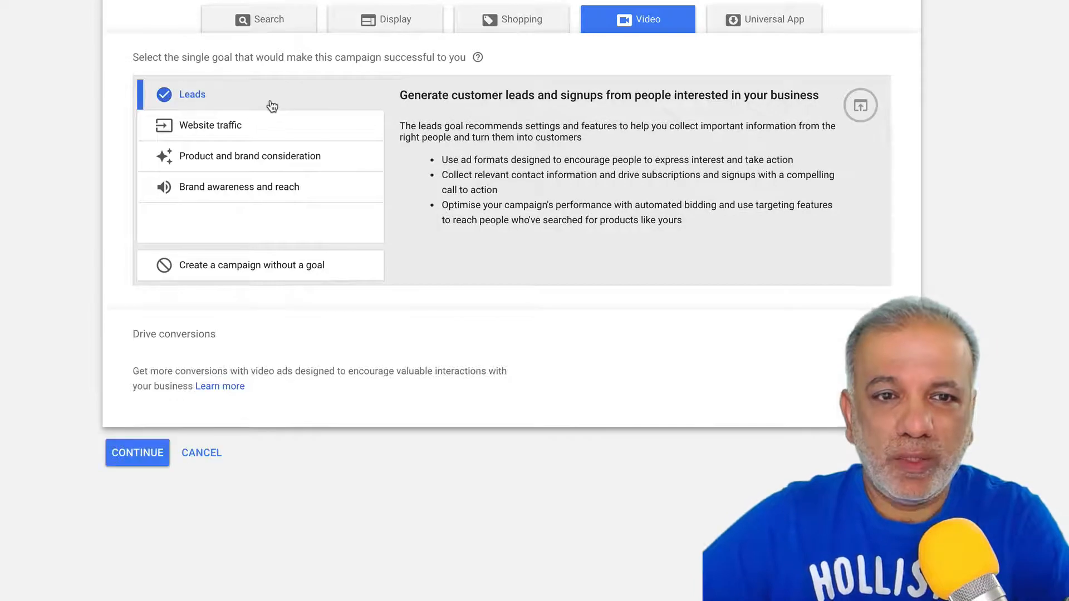
{"action": "left_click", "coordinate": [138, 453]}
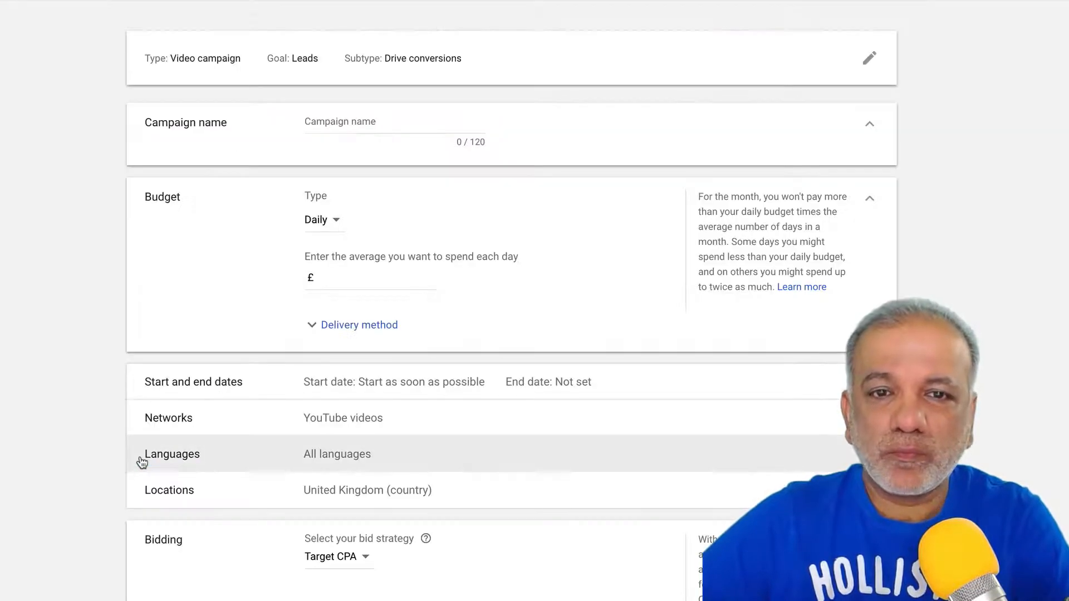
{"action": "left_click", "coordinate": [364, 124]}
{"action": "type", "text": "Video"}
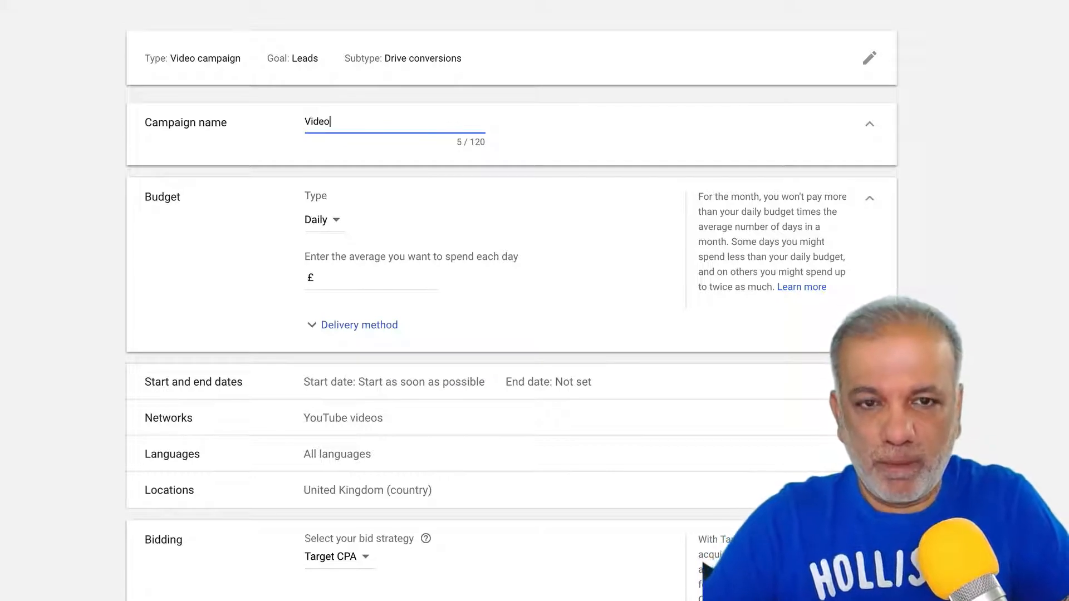
{"action": "type", "text": " Marketing"}
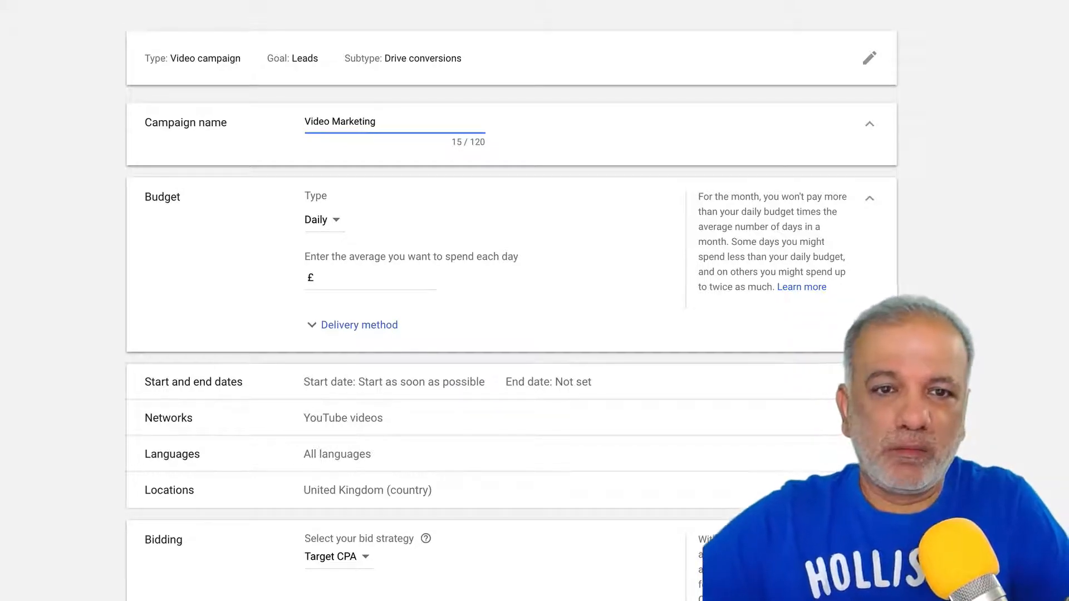
- Enter a £10.00 daily budget and reveal the delivery method options
{"action": "left_click", "coordinate": [352, 273]}
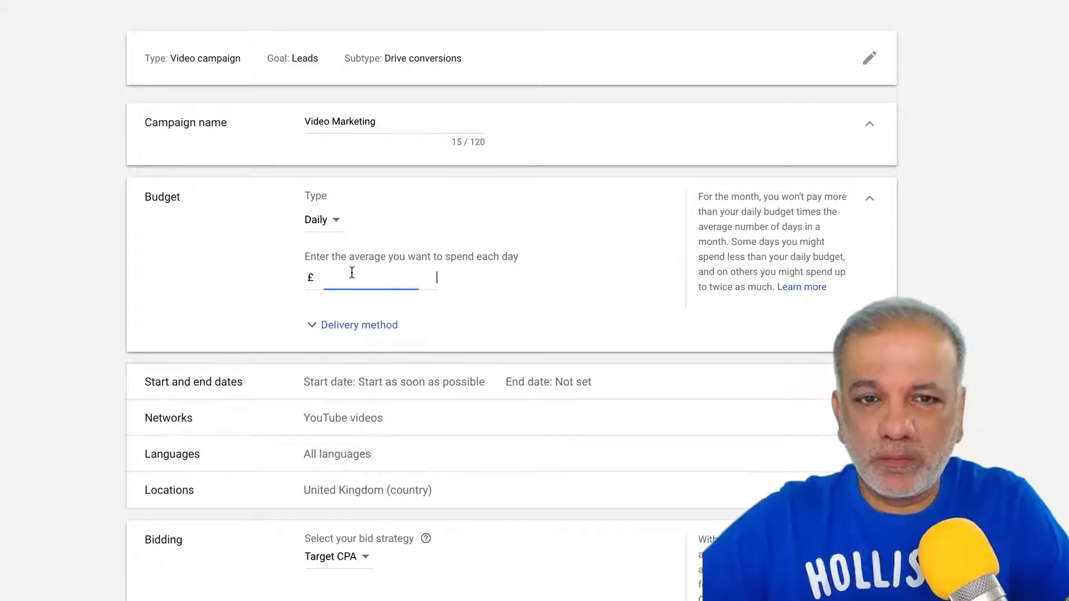
{"action": "type", "text": "10.00"}
{"action": "scroll", "coordinate": [355, 260], "scroll_direction": "down", "scroll_amount": 3}
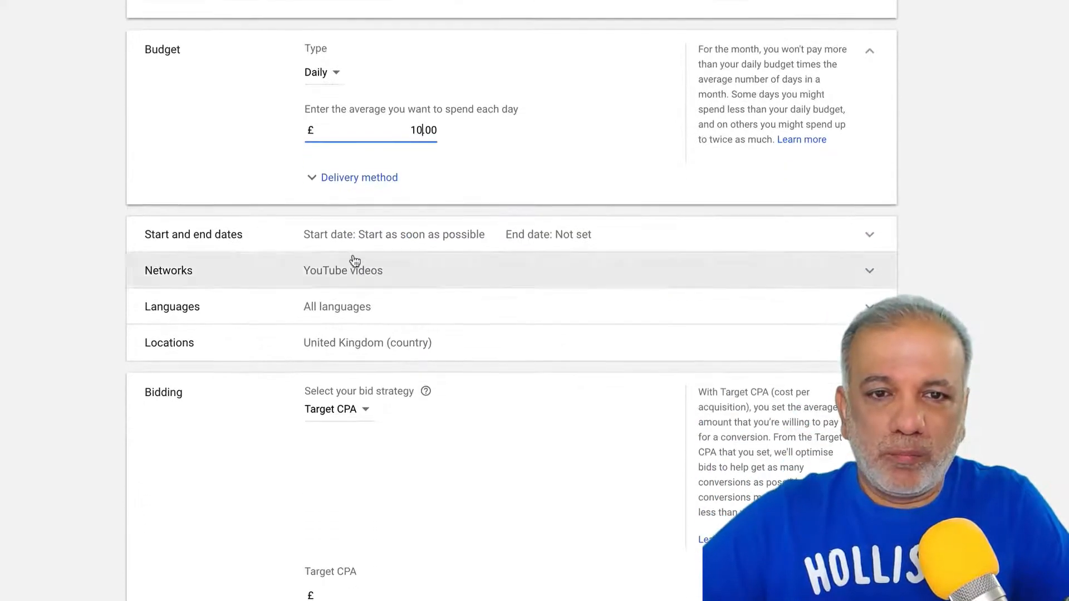
{"action": "left_click", "coordinate": [358, 178]}
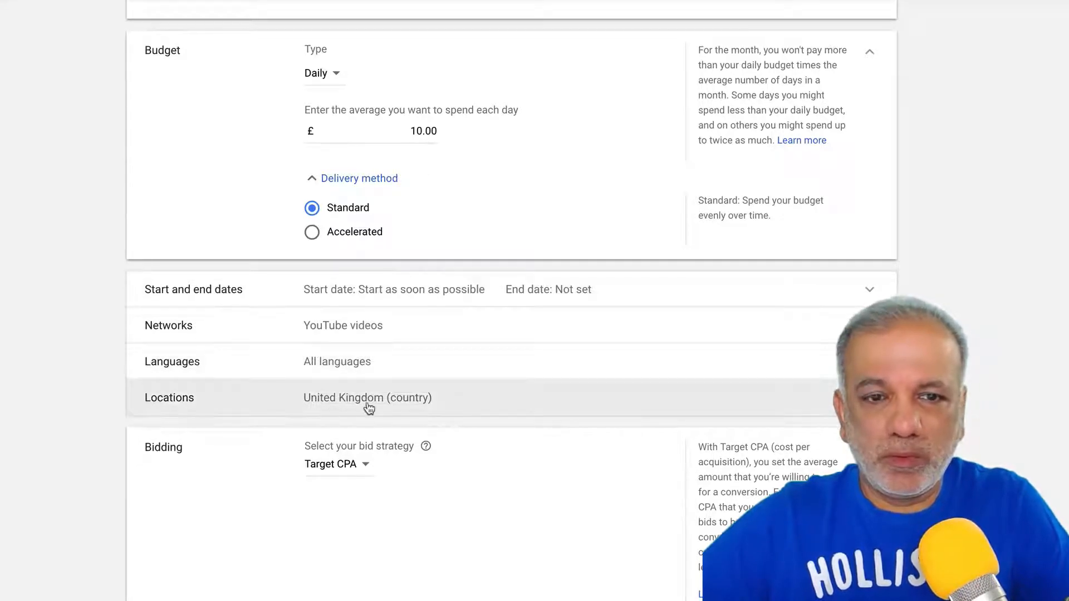
- Set the target CPA to £40.00
{"action": "scroll", "coordinate": [394, 421], "scroll_direction": "down", "scroll_amount": 3}
{"action": "scroll", "coordinate": [395, 417], "scroll_direction": "down", "scroll_amount": 1}
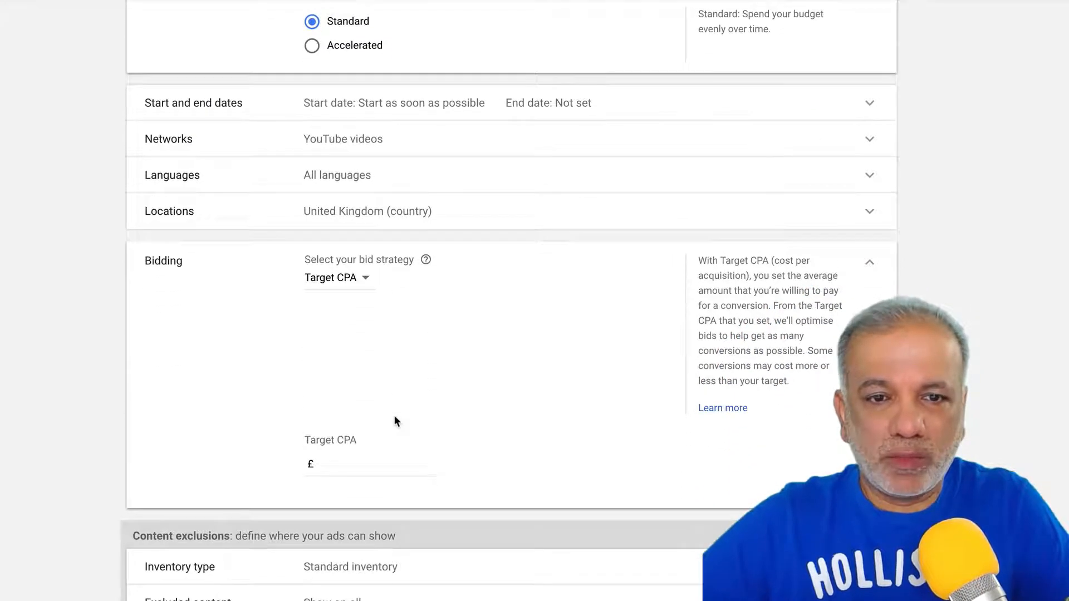
{"action": "scroll", "coordinate": [390, 415], "scroll_direction": "down", "scroll_amount": 2}
{"action": "left_click", "coordinate": [338, 367]}
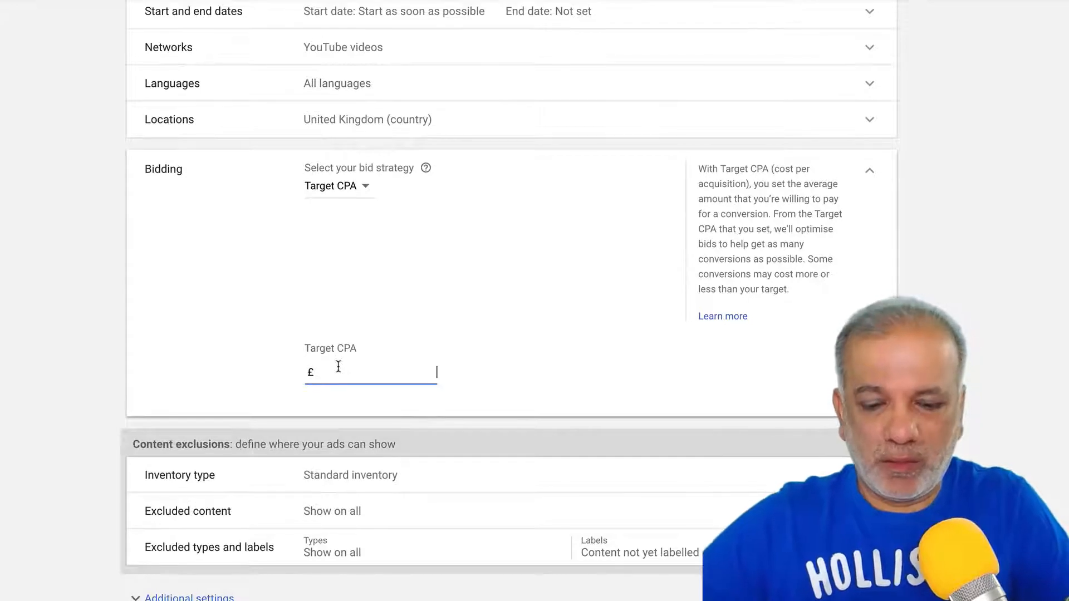
{"action": "type", "text": "40.00"}
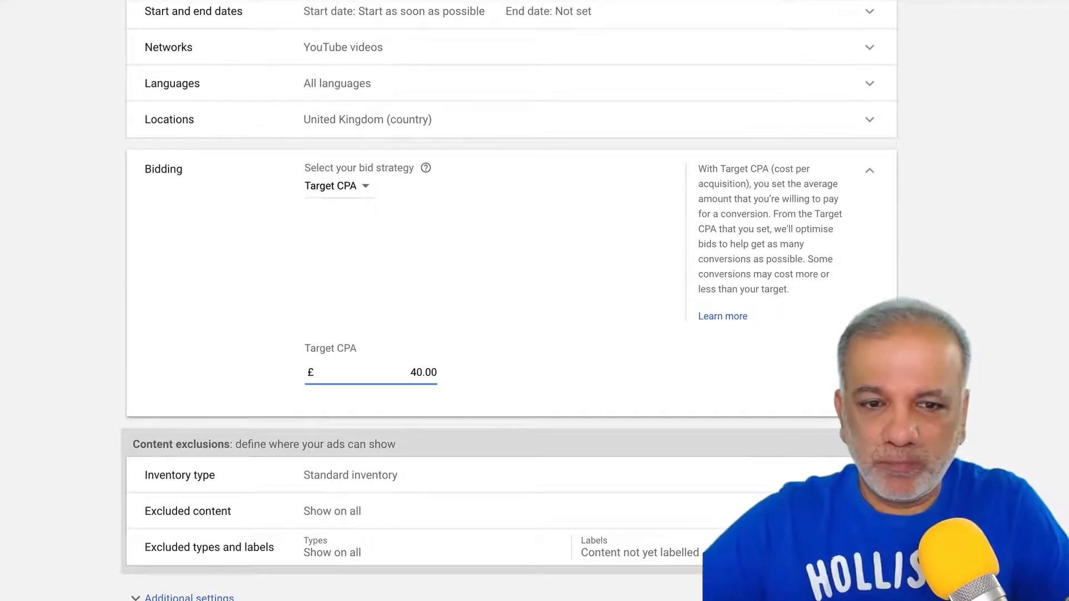
{"action": "scroll", "coordinate": [352, 370], "scroll_direction": "down", "scroll_amount": 1}
{"action": "left_click", "coordinate": [352, 370]}
{"action": "scroll", "coordinate": [352, 371], "scroll_direction": "down", "scroll_amount": 3}
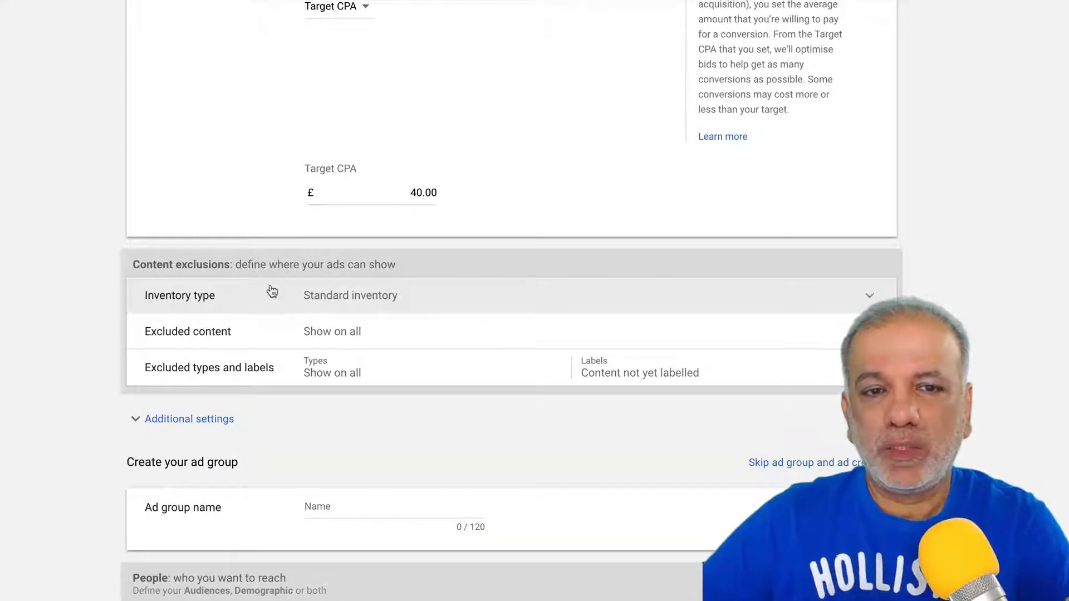
- Expand Inventory type and review the expanded, standard and limited inventory comparison table
{"action": "left_click", "coordinate": [274, 299]}
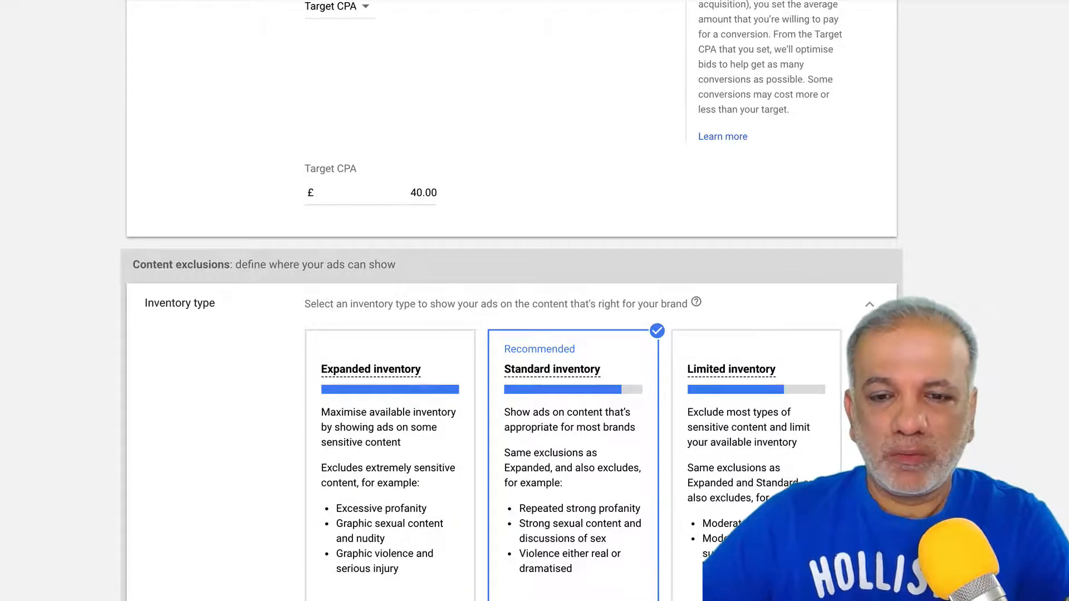
{"action": "left_click", "coordinate": [551, 370]}
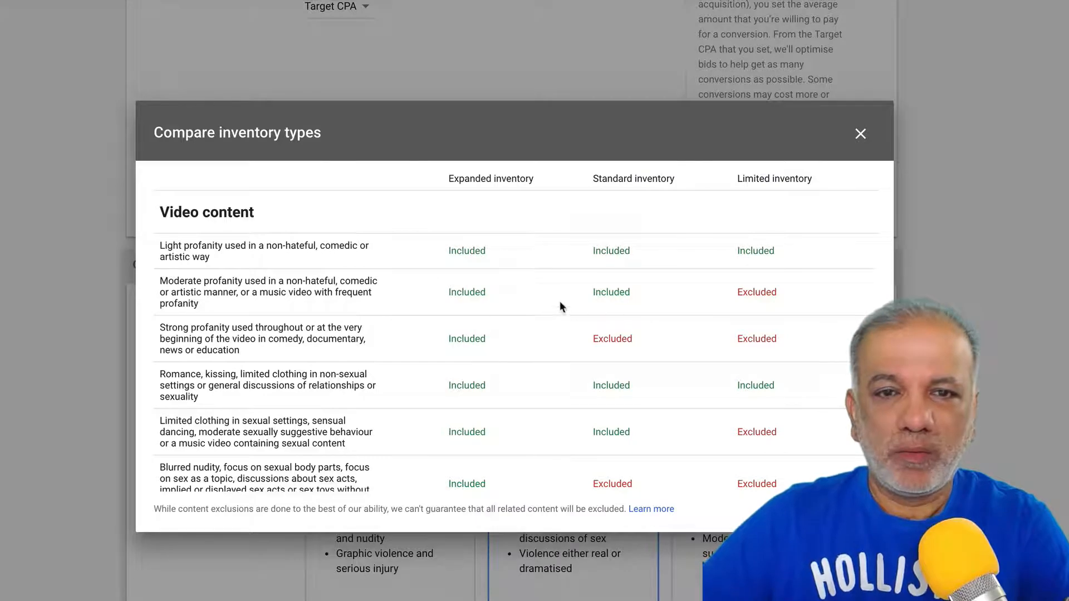
{"action": "scroll", "coordinate": [559, 301], "scroll_direction": "down", "scroll_amount": 3}
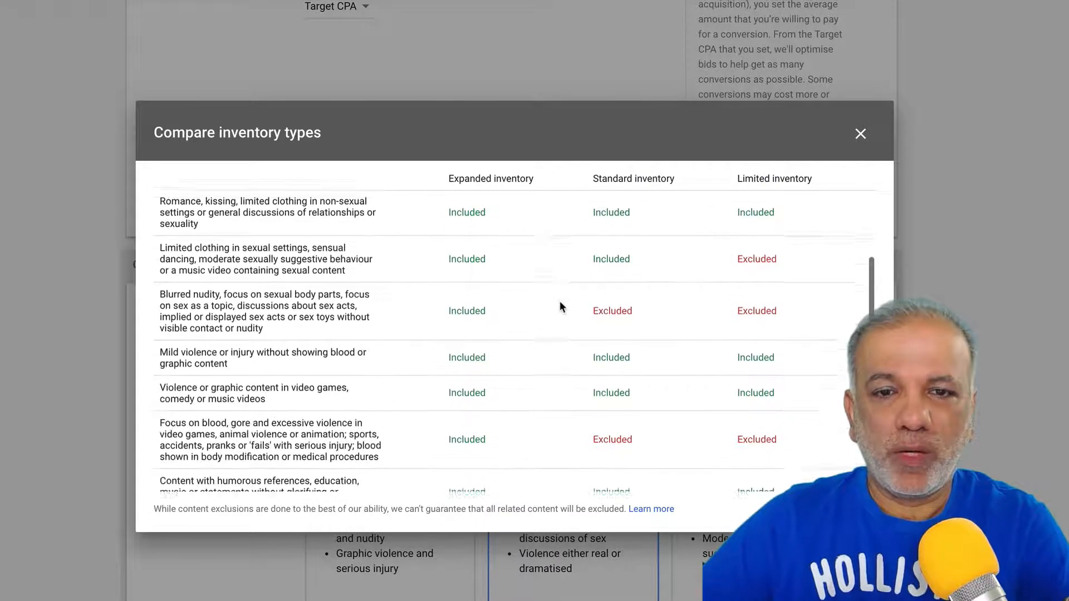
{"action": "scroll", "coordinate": [559, 302], "scroll_direction": "down", "scroll_amount": 5}
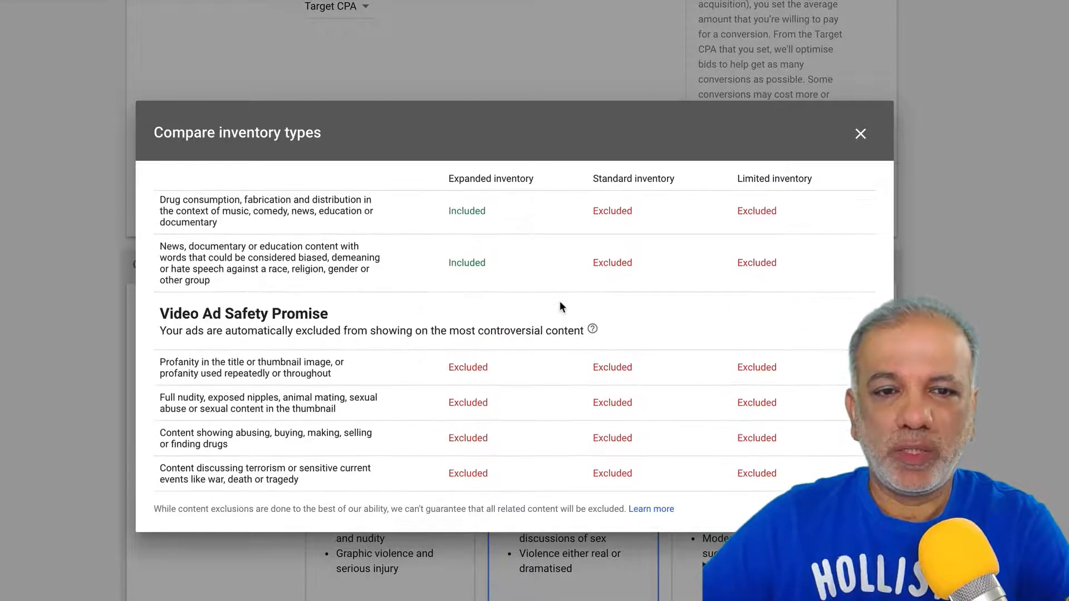
{"action": "left_click", "coordinate": [861, 133]}
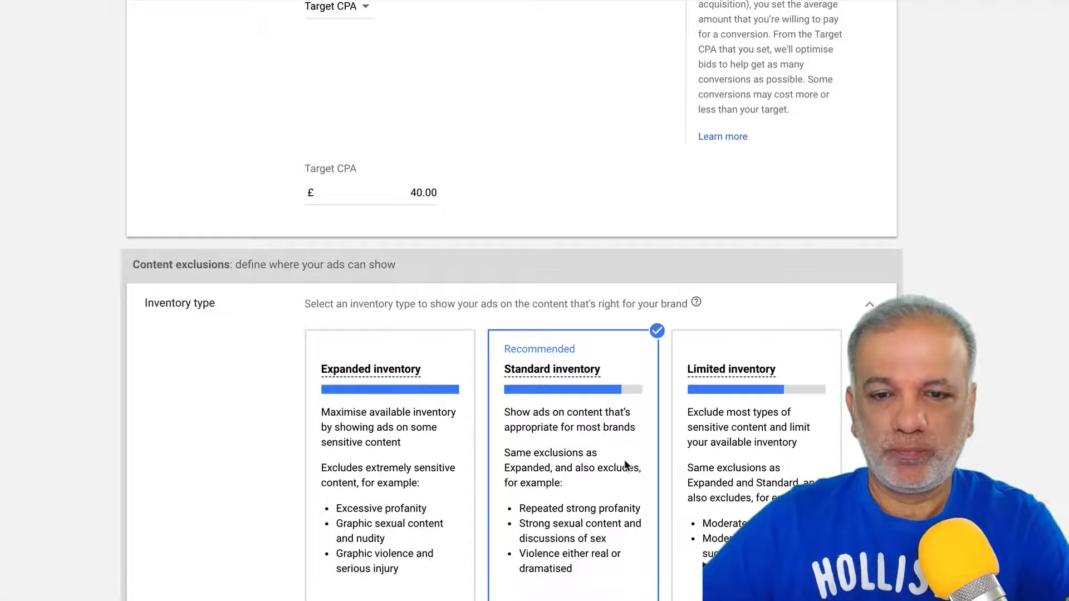
- Exclude tragedy and conflict, sensitive social issues, sexually suggestive and sensational and shocking content
{"action": "scroll", "coordinate": [624, 460], "scroll_direction": "down", "scroll_amount": 1}
{"action": "scroll", "coordinate": [623, 459], "scroll_direction": "down", "scroll_amount": 4}
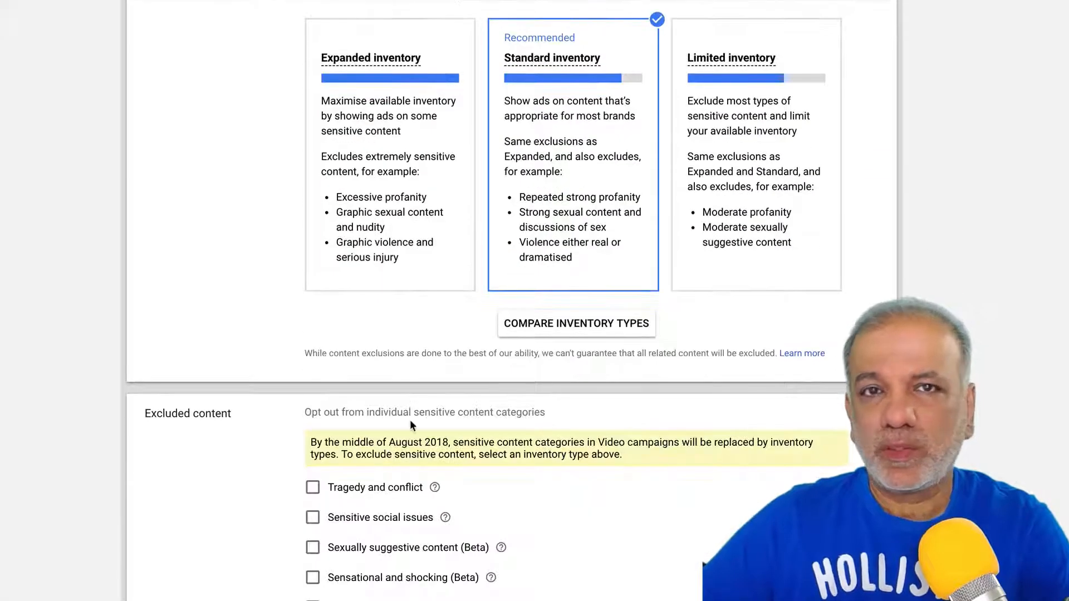
{"action": "left_click", "coordinate": [313, 487]}
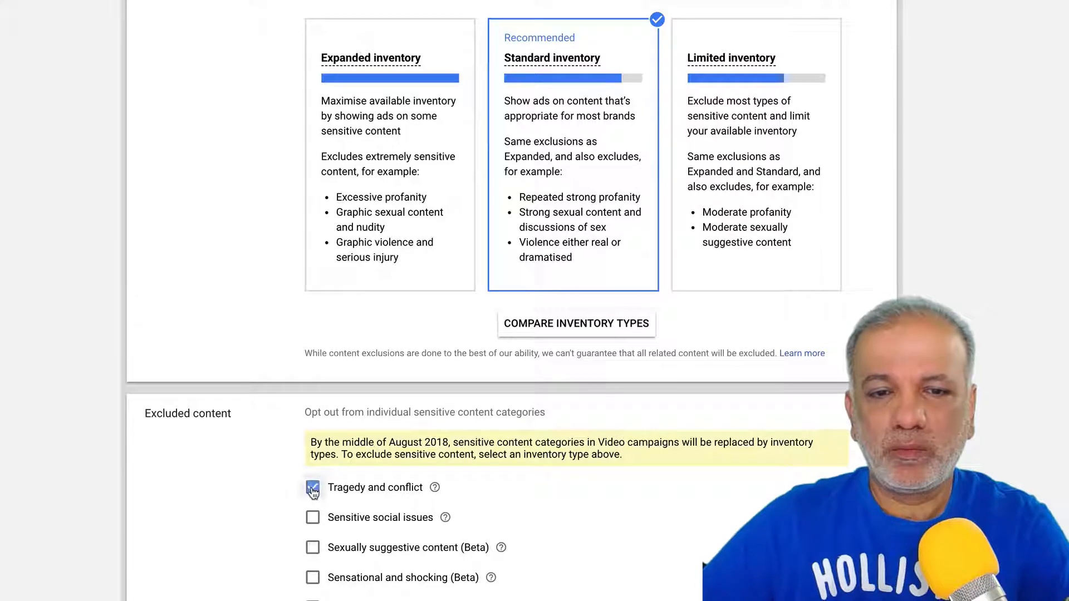
{"action": "left_click", "coordinate": [312, 519]}
{"action": "left_click", "coordinate": [312, 548]}
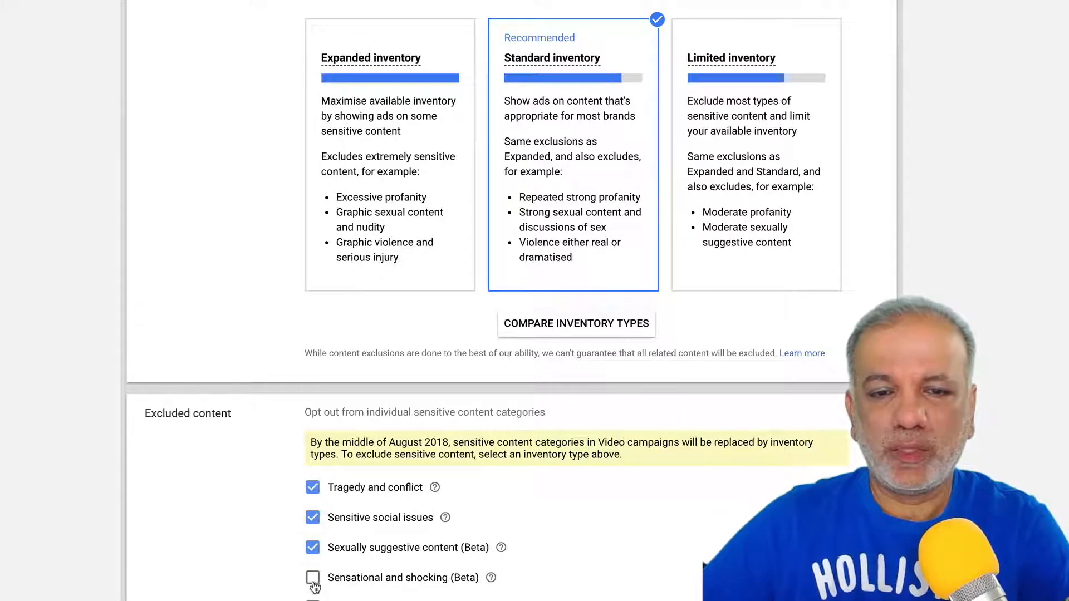
{"action": "left_click", "coordinate": [312, 578]}
- Also exclude games, live streaming videos and content labelled DL-T: Teen and older audiences
{"action": "scroll", "coordinate": [368, 557], "scroll_direction": "down", "scroll_amount": 3}
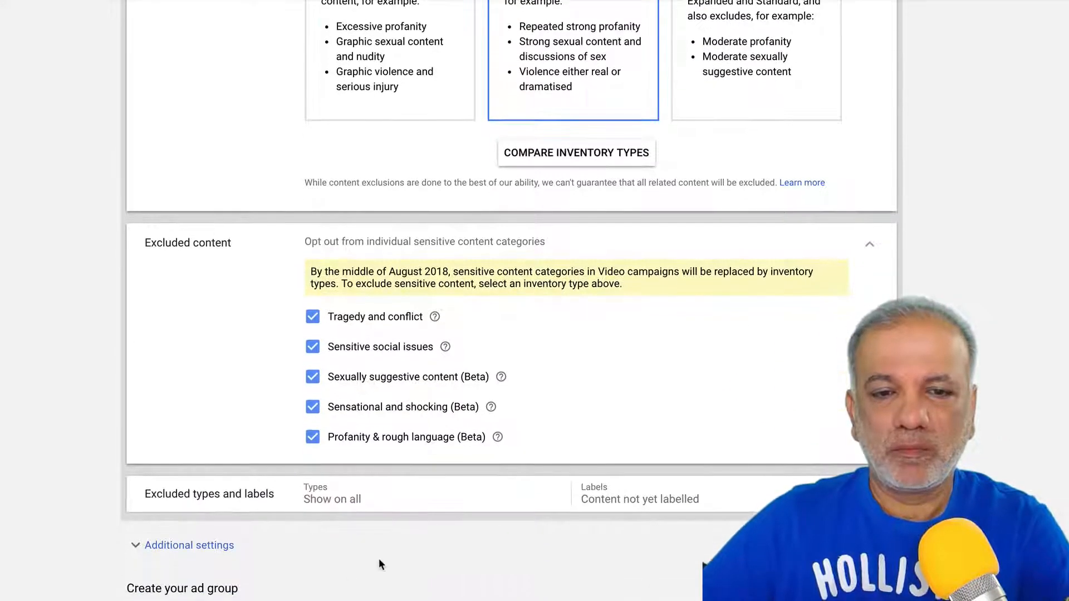
{"action": "left_click", "coordinate": [364, 510]}
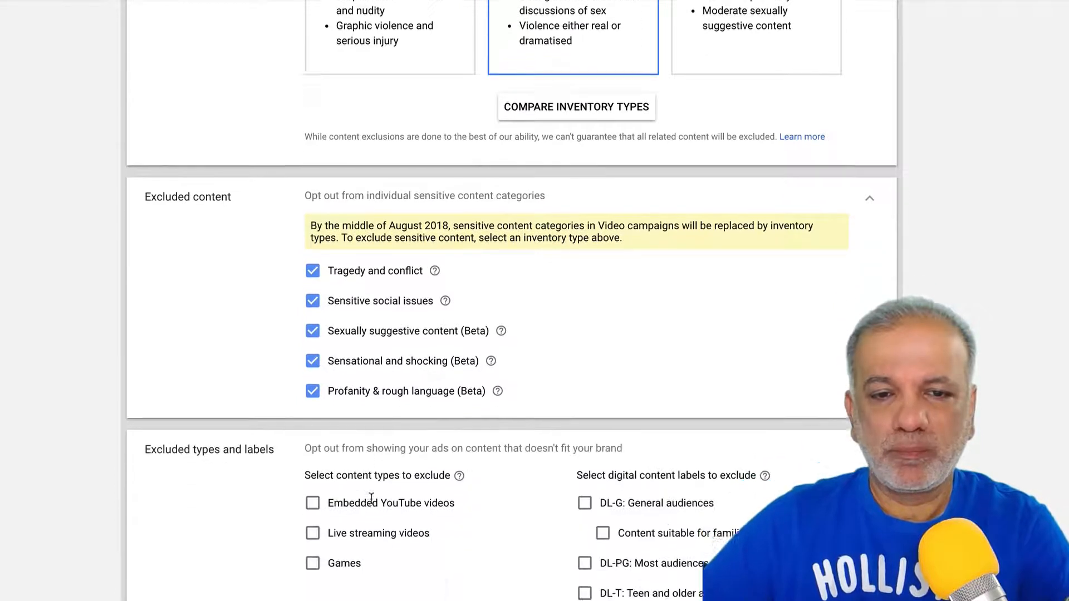
{"action": "left_click", "coordinate": [314, 519]}
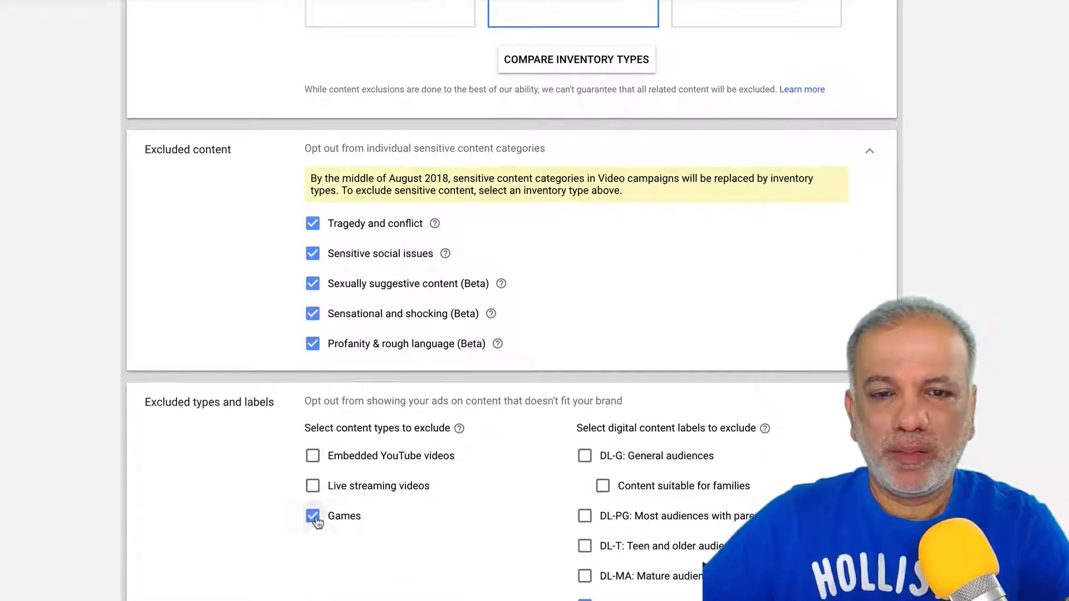
{"action": "left_click", "coordinate": [312, 487]}
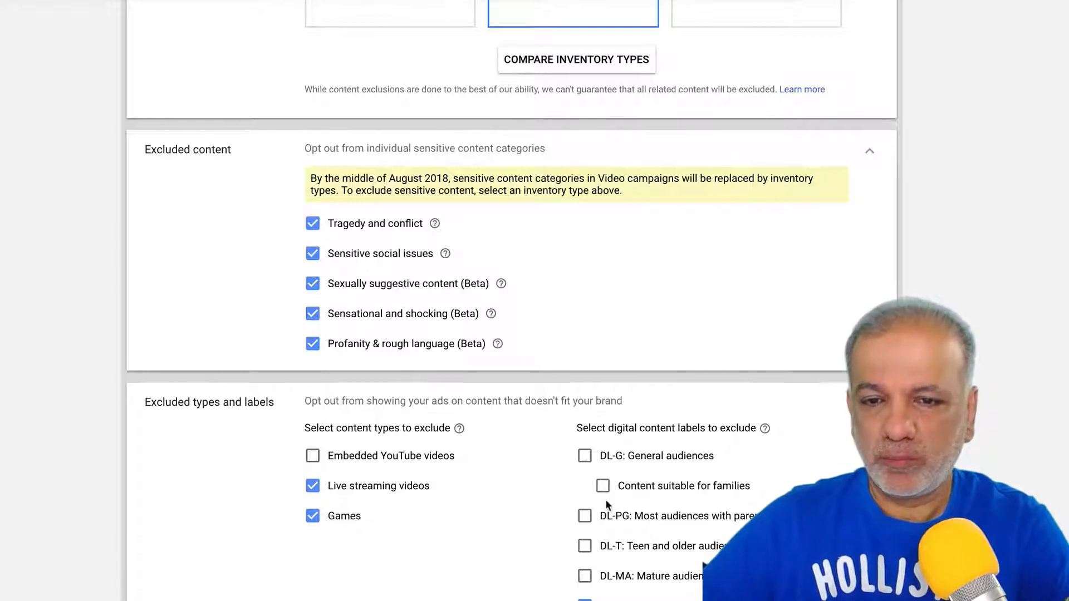
{"action": "left_click", "coordinate": [584, 548]}
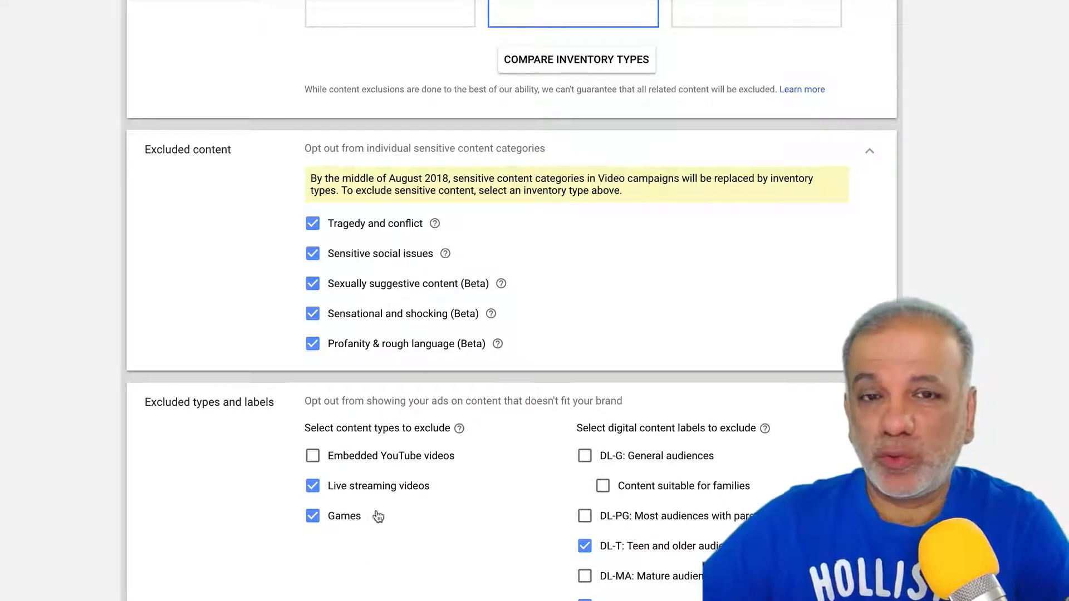
- Cap the campaign at 3 impressions per day per user
{"action": "scroll", "coordinate": [467, 512], "scroll_direction": "down", "scroll_amount": 5}
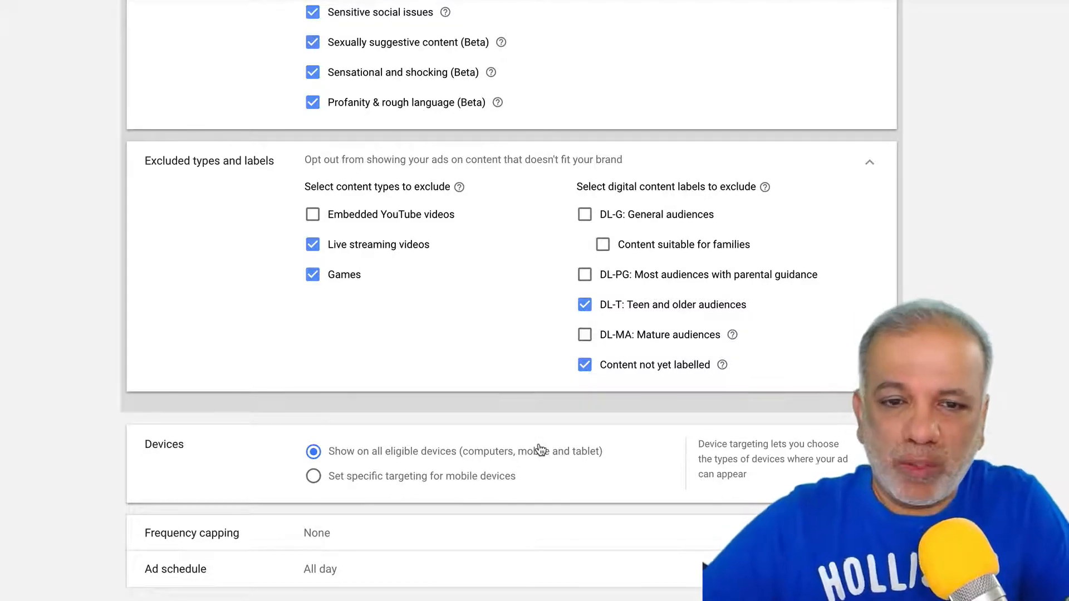
{"action": "scroll", "coordinate": [539, 449], "scroll_direction": "down", "scroll_amount": 3}
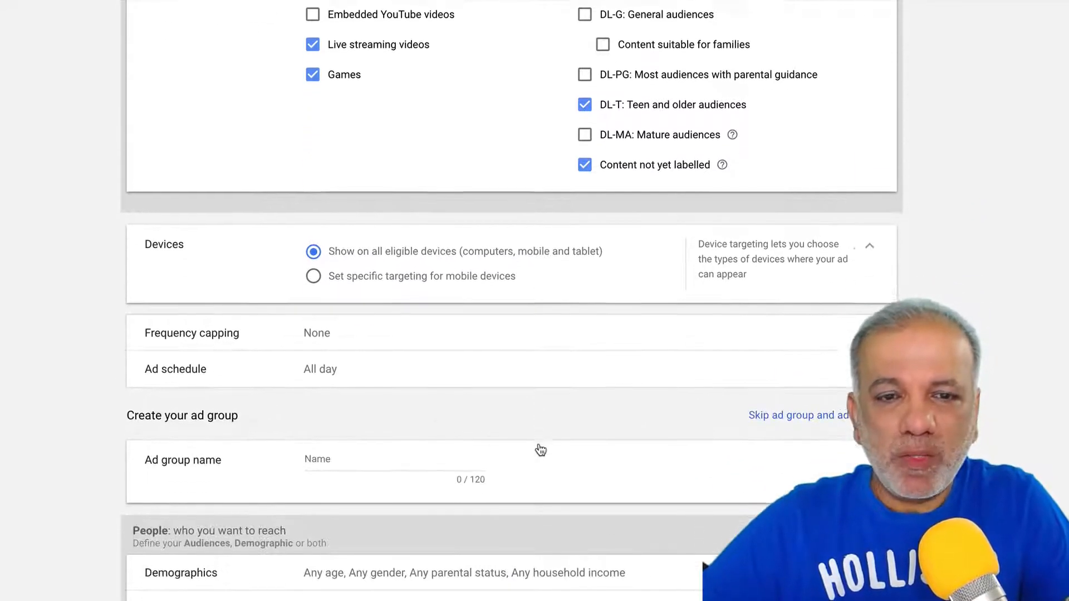
{"action": "left_click", "coordinate": [419, 332]}
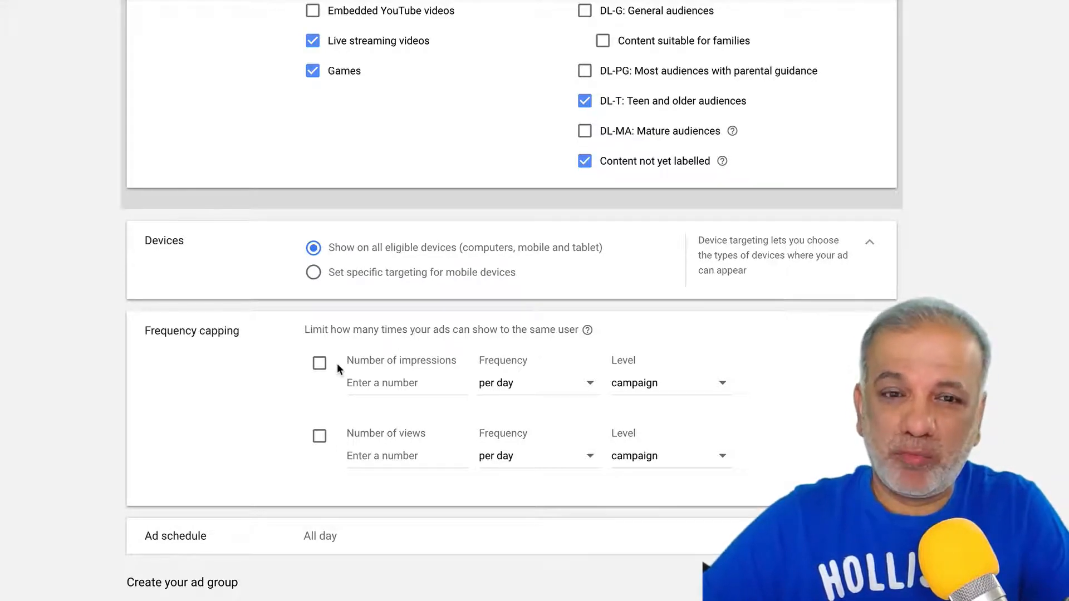
{"action": "left_click", "coordinate": [319, 363]}
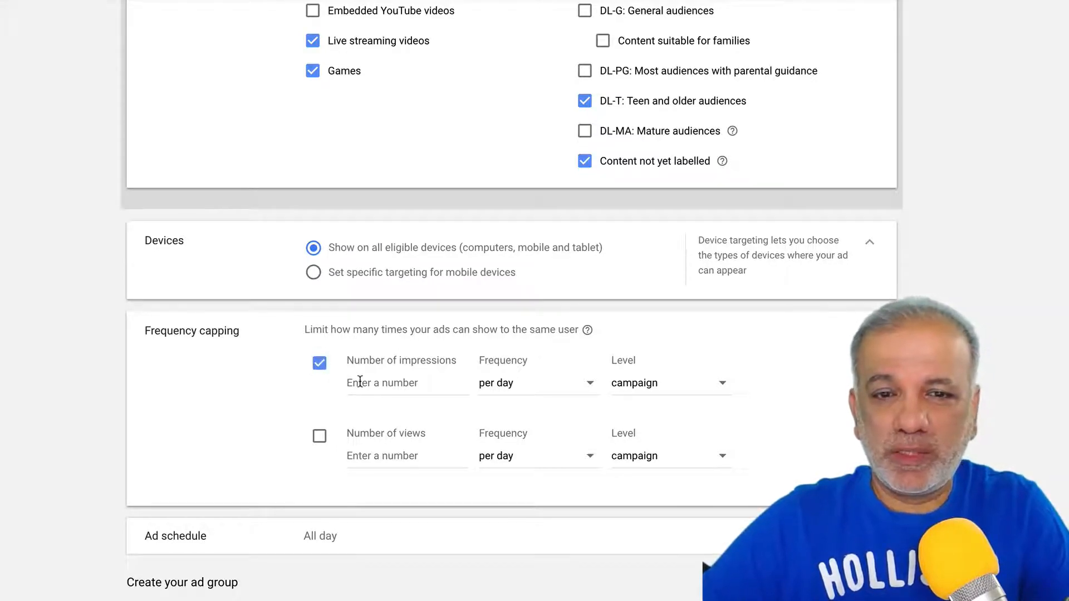
{"action": "left_click", "coordinate": [358, 383]}
{"action": "type", "text": "3"}
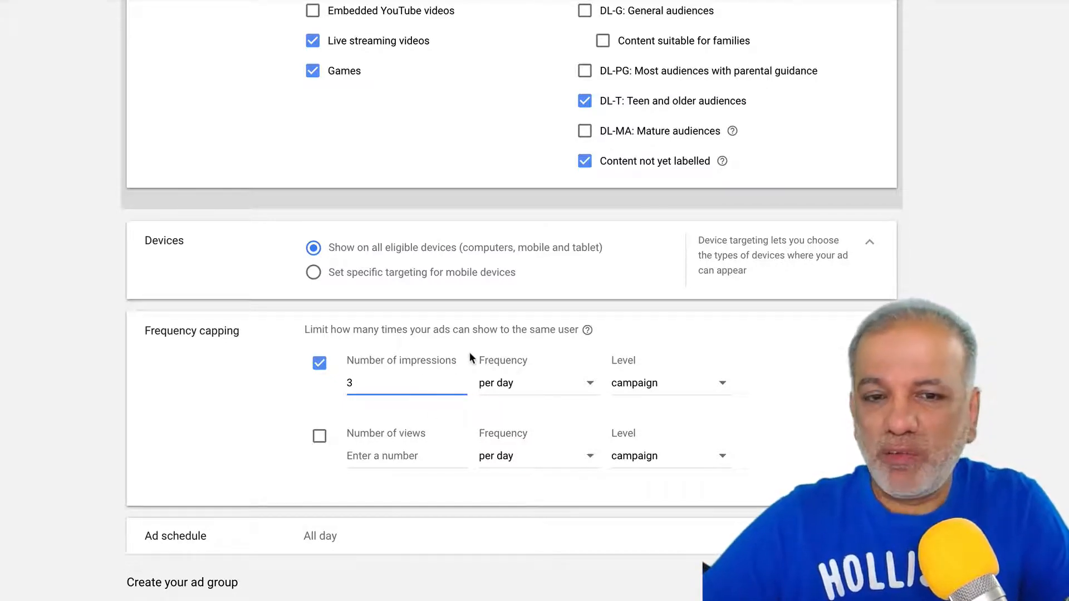
- Keep the ad schedule set to All days
{"action": "scroll", "coordinate": [303, 428], "scroll_direction": "down", "scroll_amount": 3}
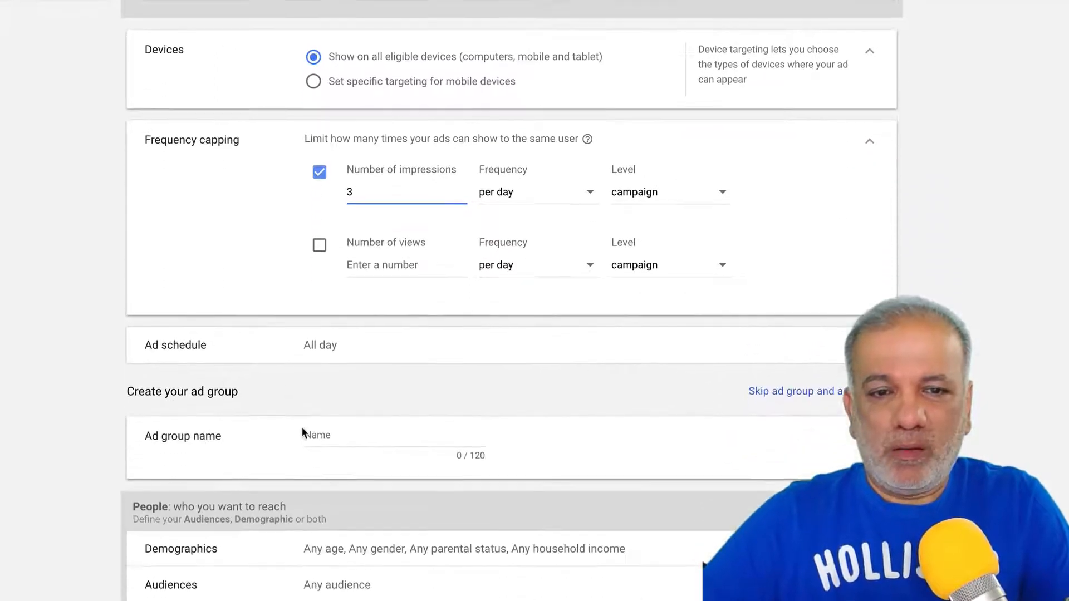
{"action": "left_click", "coordinate": [345, 356]}
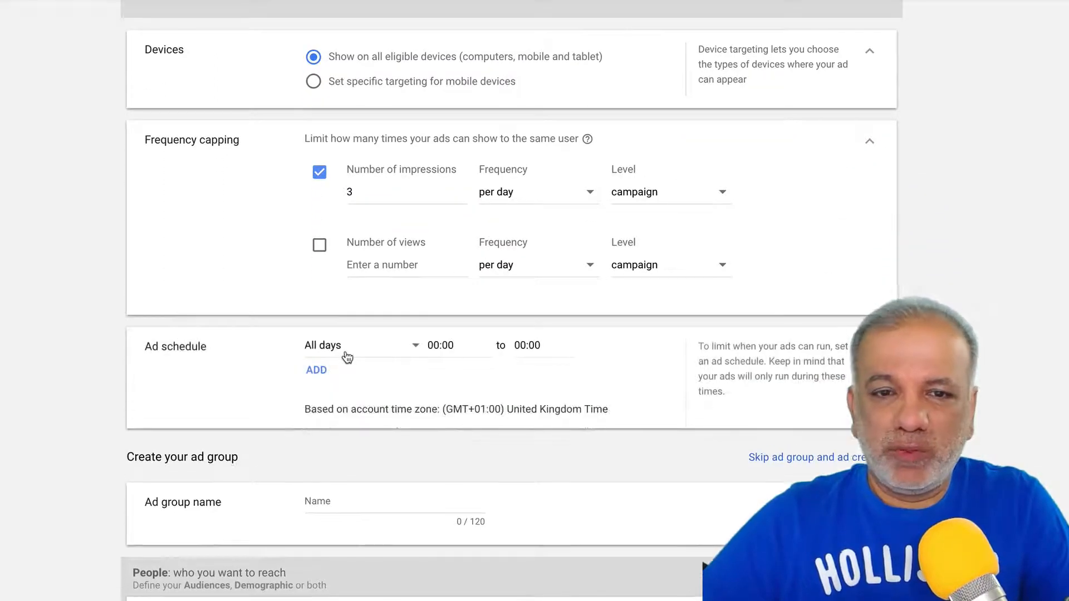
{"action": "left_click", "coordinate": [363, 348]}
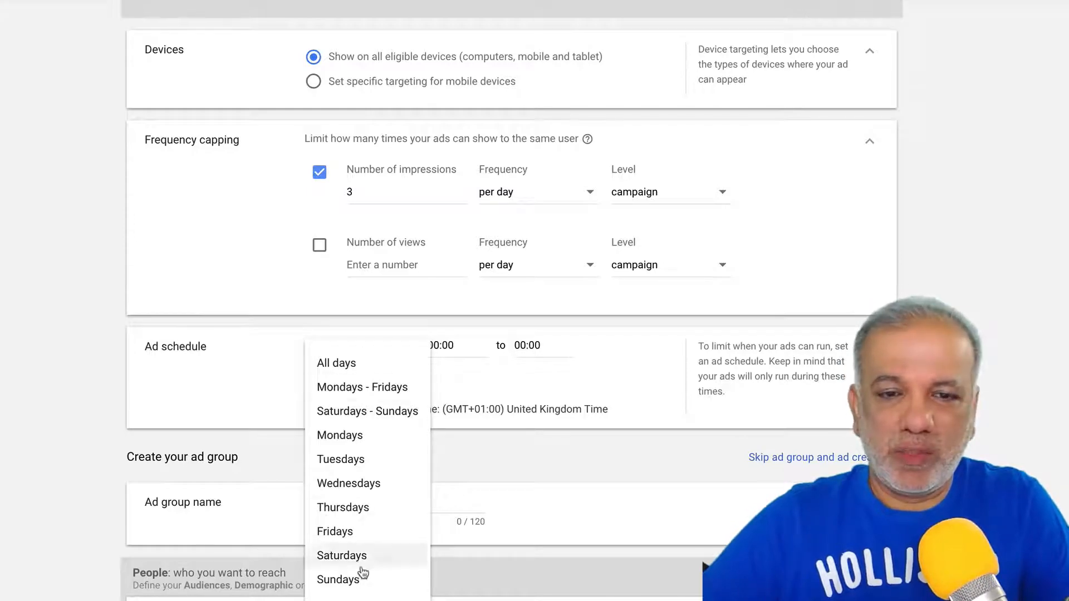
{"action": "left_click", "coordinate": [576, 361]}
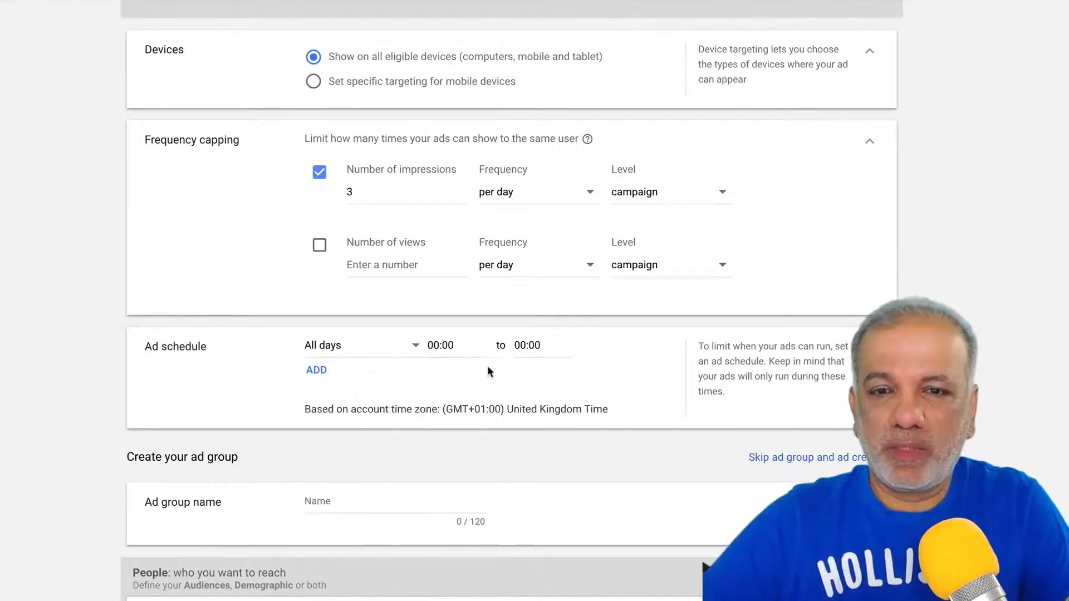
{"action": "scroll", "coordinate": [488, 370], "scroll_direction": "down", "scroll_amount": 2}
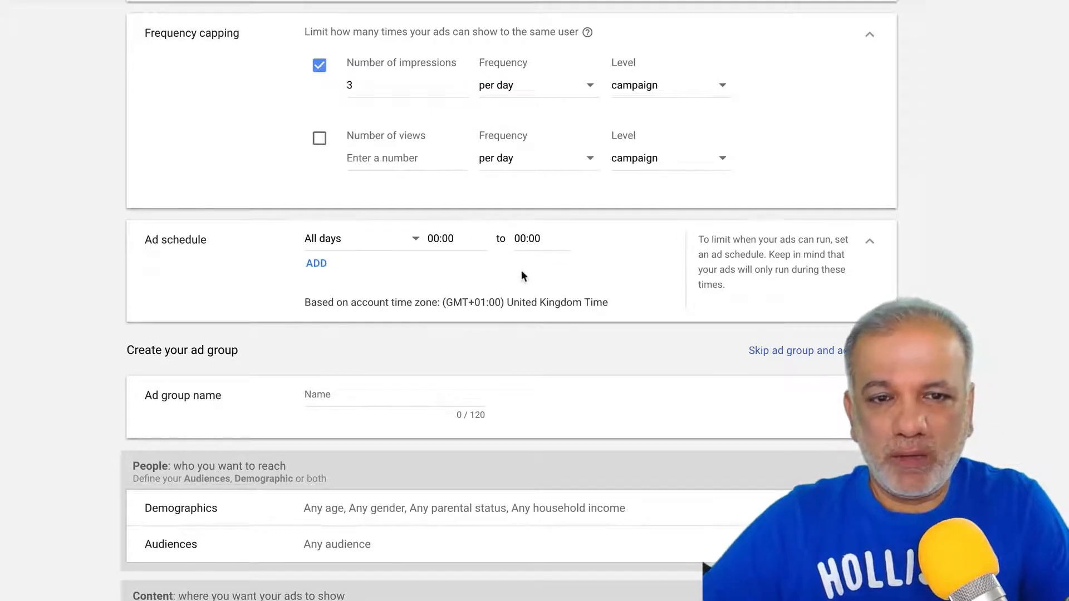
{"action": "left_click", "coordinate": [357, 398]}
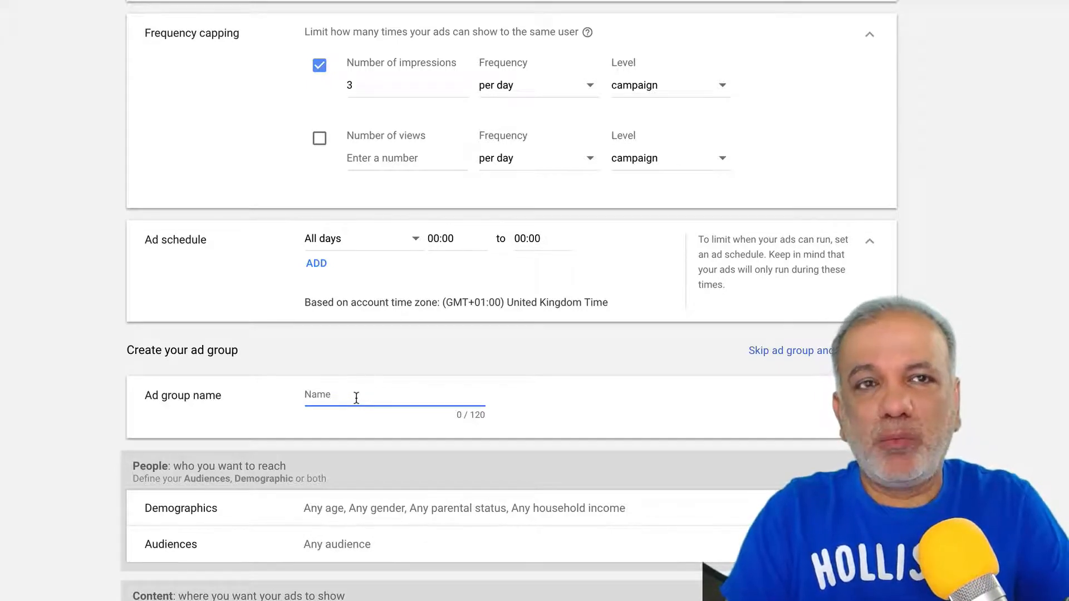
- Name the ad group Keywords and stop targeting the 18 - 24 age range
{"action": "type", "text": "Keywo"}
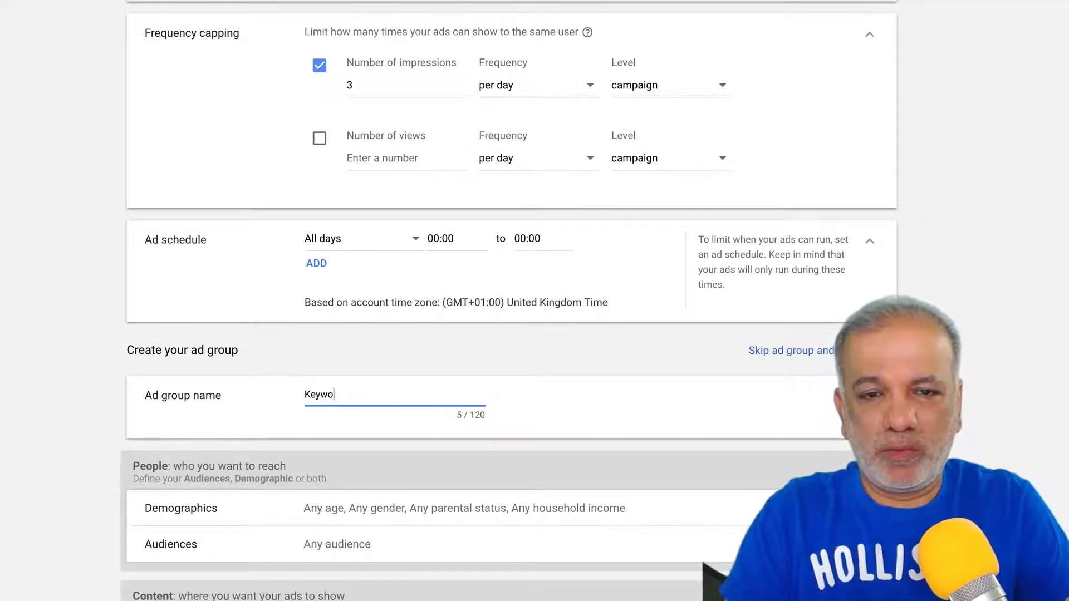
{"action": "type", "text": "rds"}
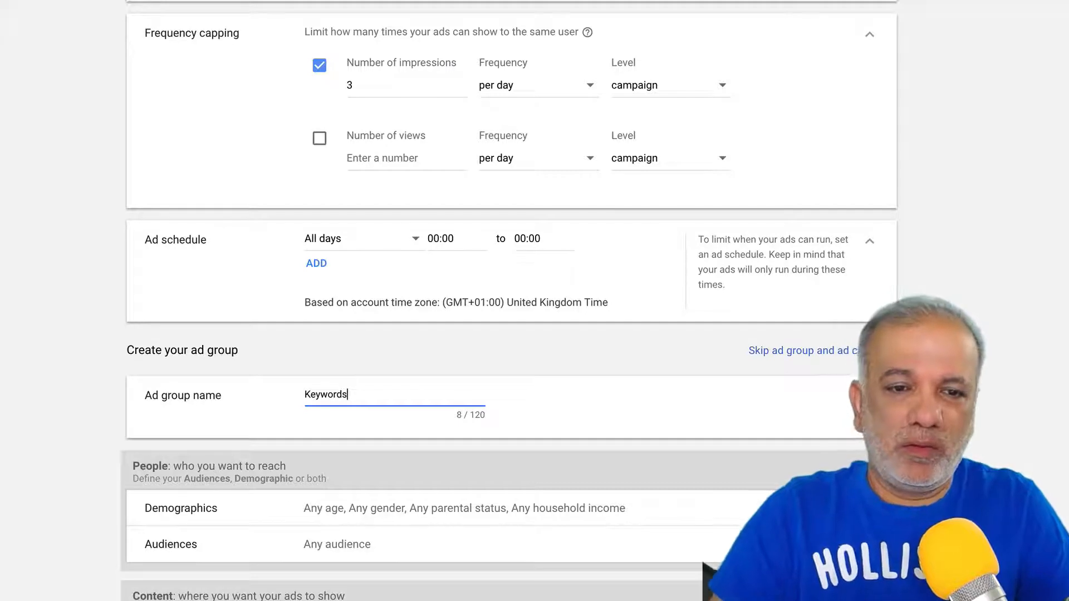
{"action": "scroll", "coordinate": [377, 411], "scroll_direction": "down", "scroll_amount": 3}
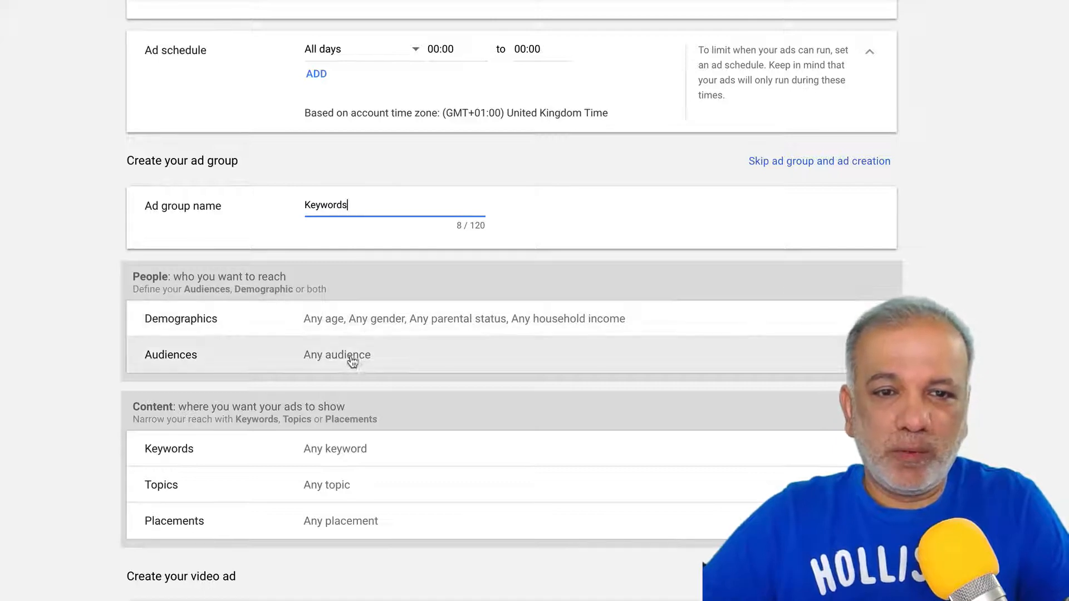
{"action": "left_click", "coordinate": [380, 326]}
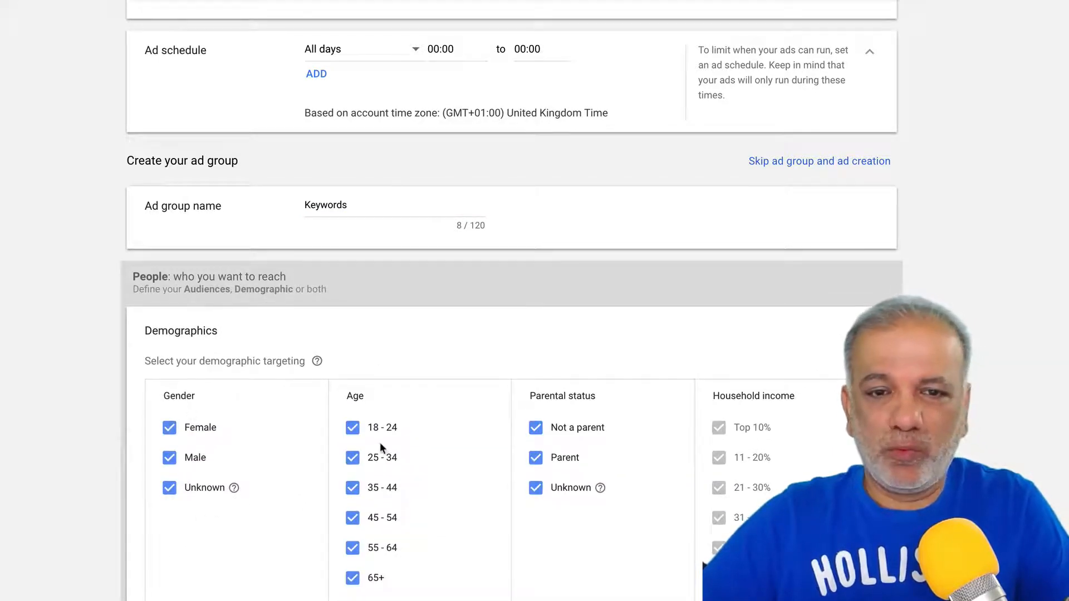
{"action": "left_click", "coordinate": [353, 427]}
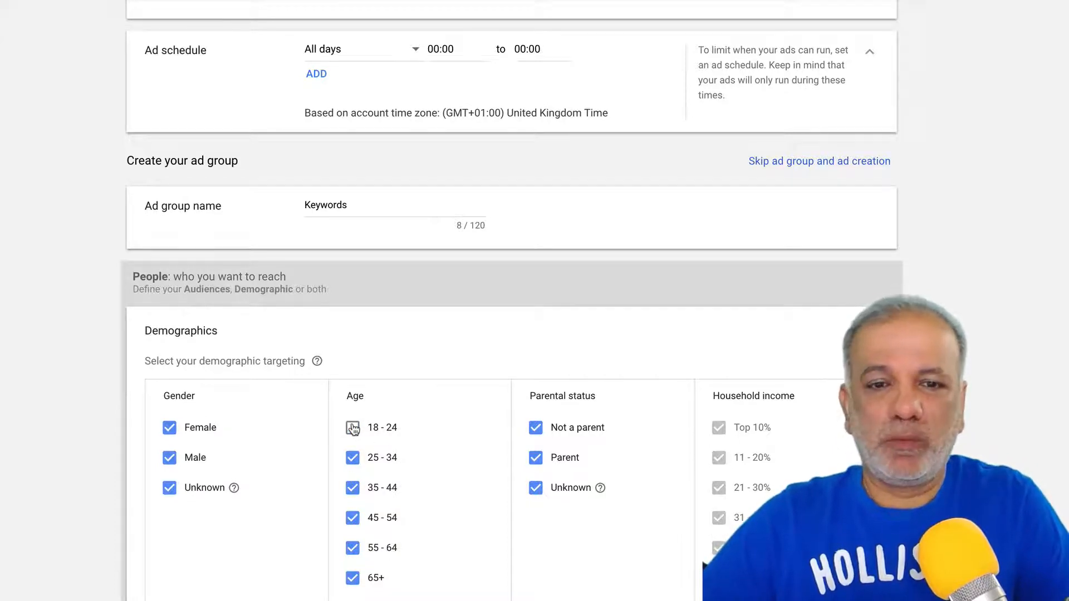
- Expand the Audiences targeting section, with no audiences selected
{"action": "scroll", "coordinate": [353, 429], "scroll_direction": "down", "scroll_amount": 3}
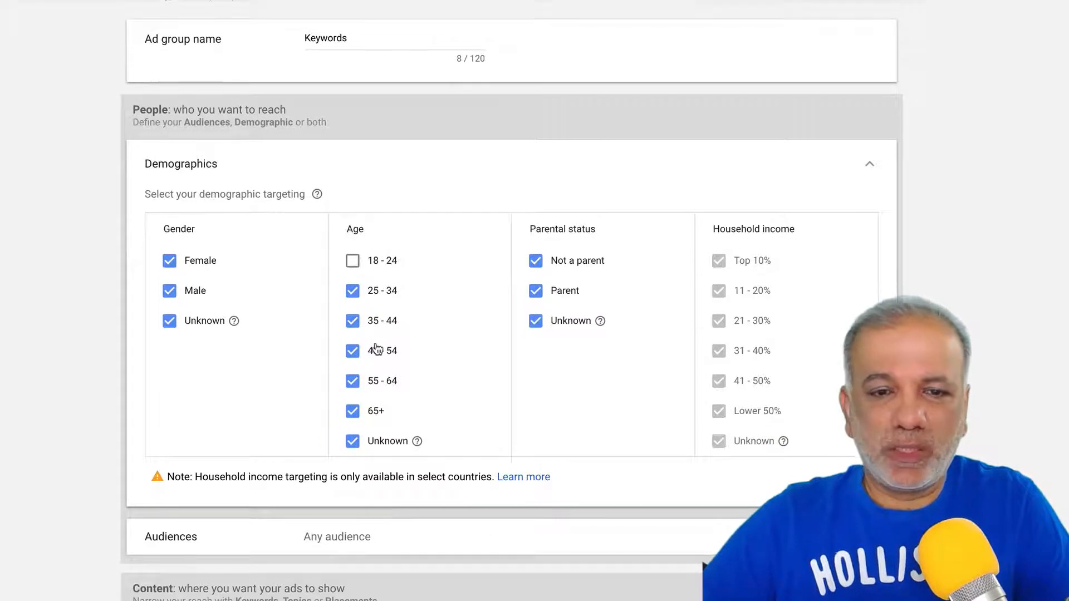
{"action": "scroll", "coordinate": [376, 349], "scroll_direction": "down", "scroll_amount": 3}
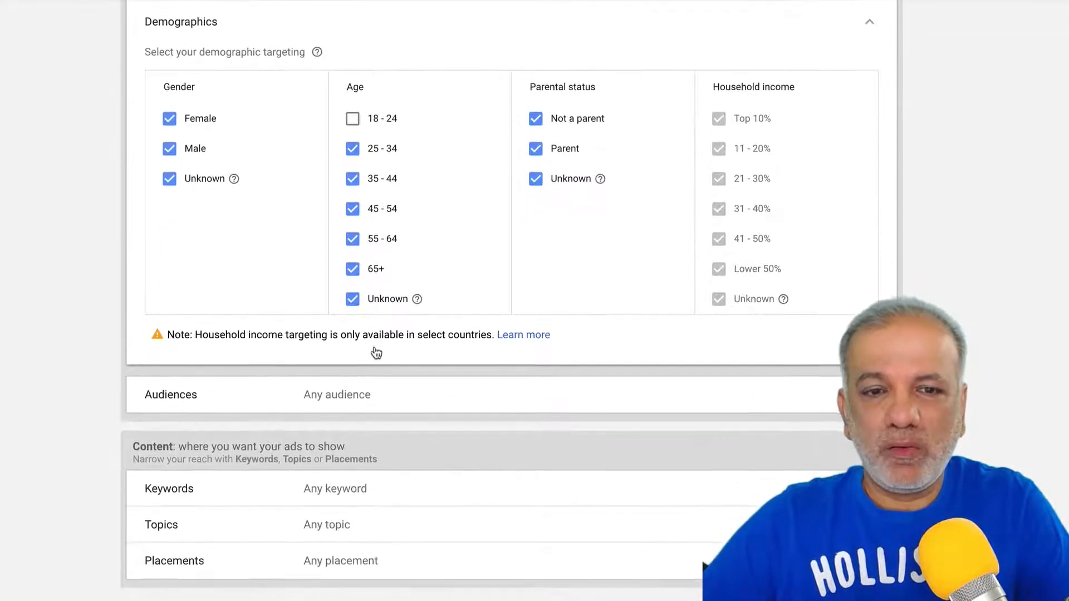
{"action": "left_click", "coordinate": [347, 388]}
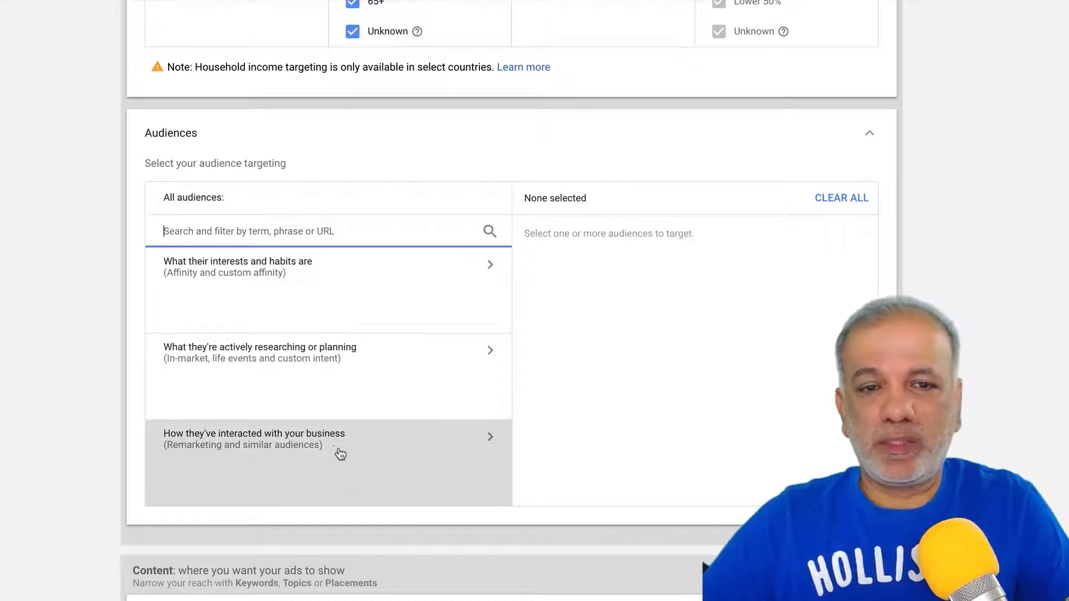
- Expand the ad group's Keywords content targeting panel, showing the empty keyword list and suggestions
{"action": "scroll", "coordinate": [372, 453], "scroll_direction": "down", "scroll_amount": 3}
{"action": "scroll", "coordinate": [376, 454], "scroll_direction": "down", "scroll_amount": 1}
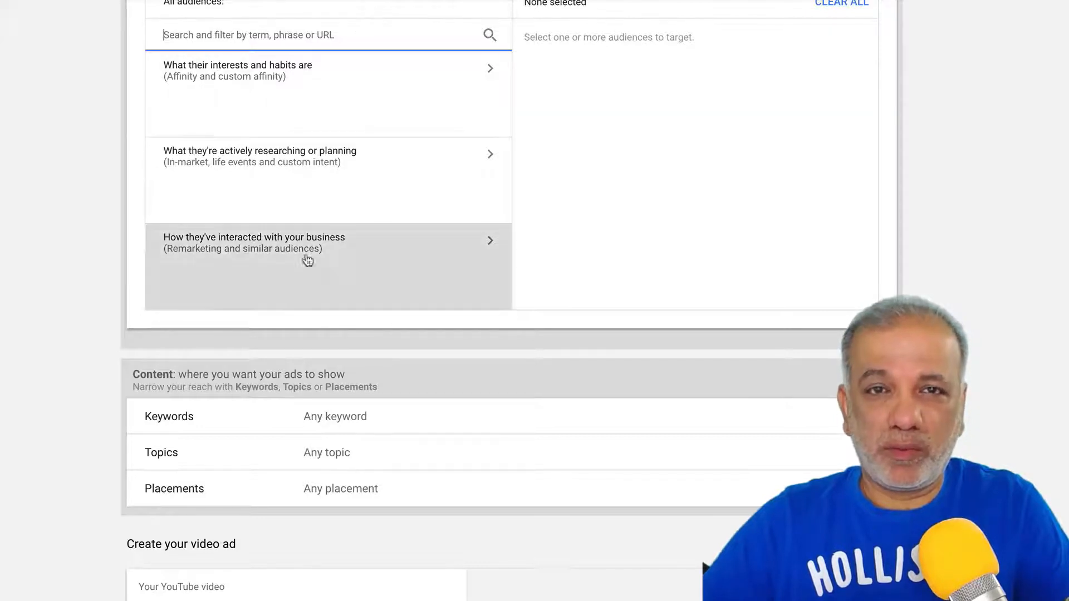
{"action": "left_click", "coordinate": [295, 429]}
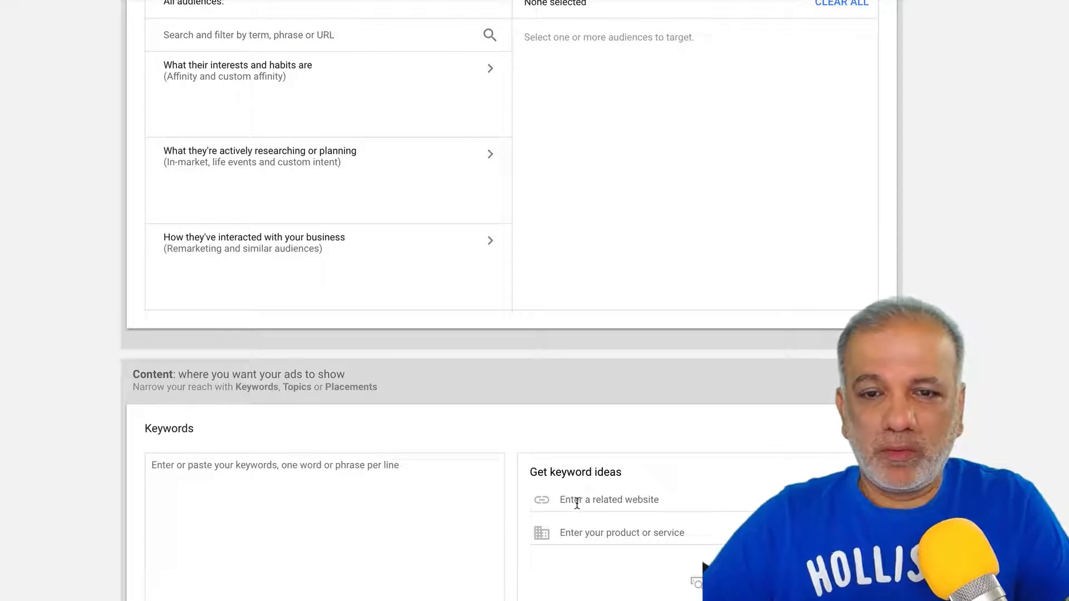
{"action": "scroll", "coordinate": [427, 499], "scroll_direction": "down", "scroll_amount": 3}
{"action": "left_click", "coordinate": [427, 500]}
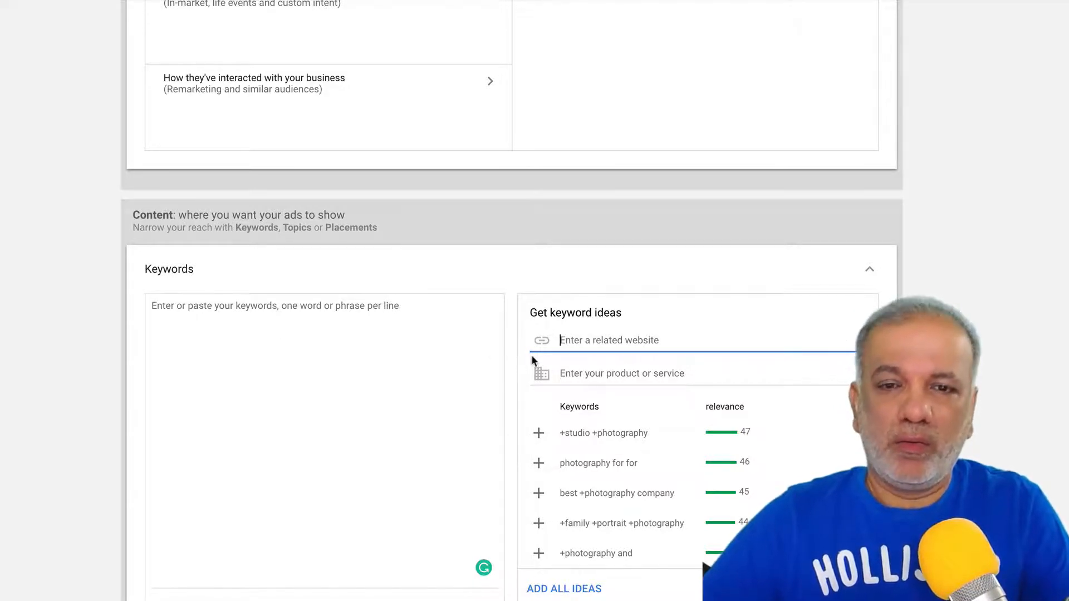
{"action": "type", "text": "https://www.sfdigital.co.uk/video-marketing.html"}
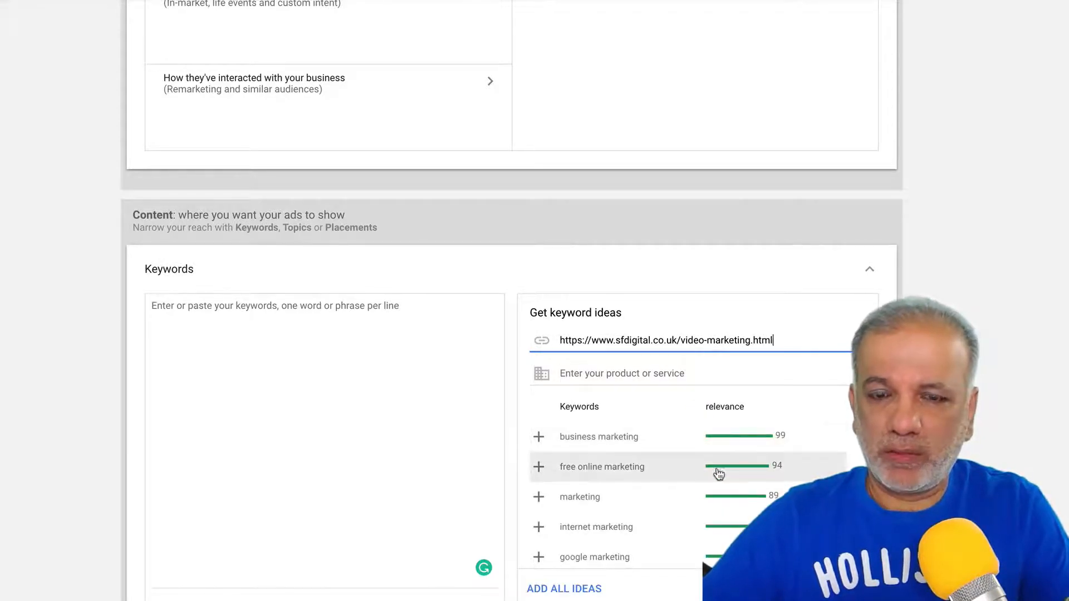
{"action": "left_click", "coordinate": [650, 454]}
{"action": "scroll", "coordinate": [650, 454], "scroll_direction": "down", "scroll_amount": 2}
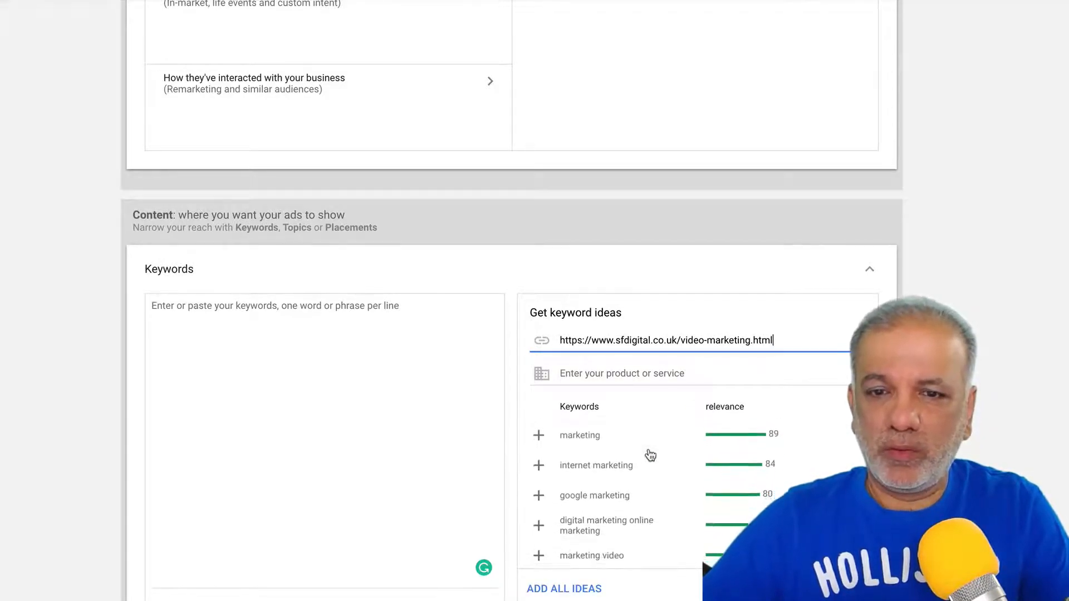
{"action": "scroll", "coordinate": [650, 454], "scroll_direction": "down", "scroll_amount": 1}
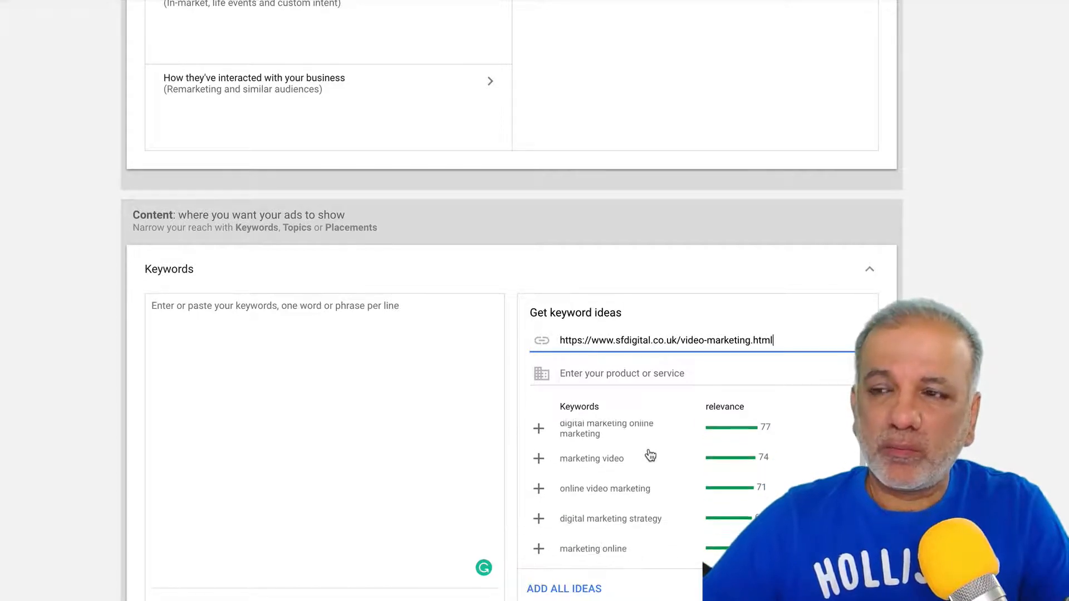
{"action": "scroll", "coordinate": [650, 454], "scroll_direction": "down", "scroll_amount": 5}
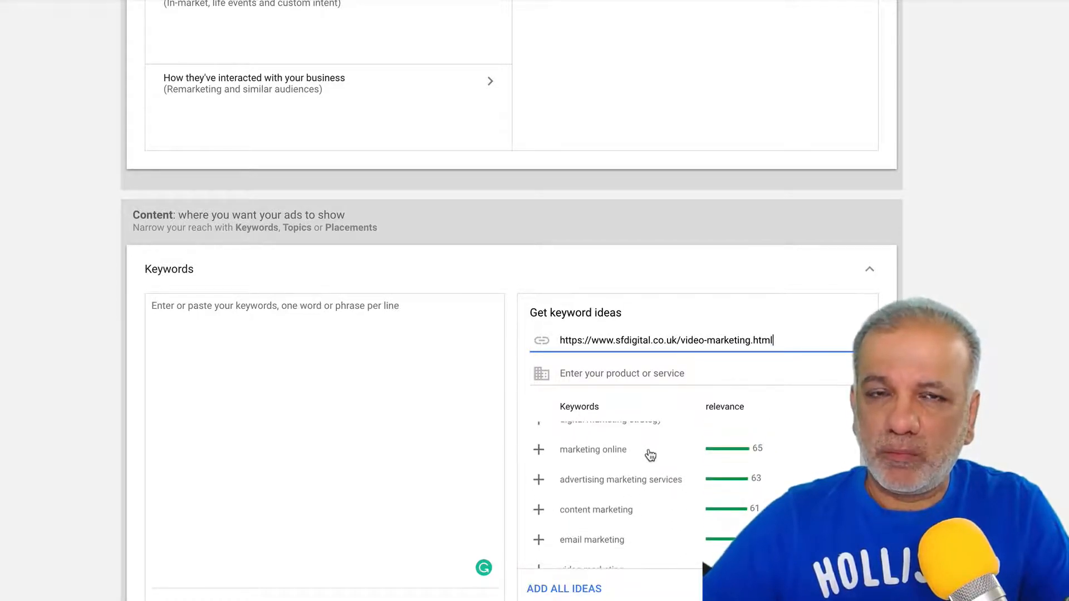
{"action": "scroll", "coordinate": [650, 454], "scroll_direction": "down", "scroll_amount": 6}
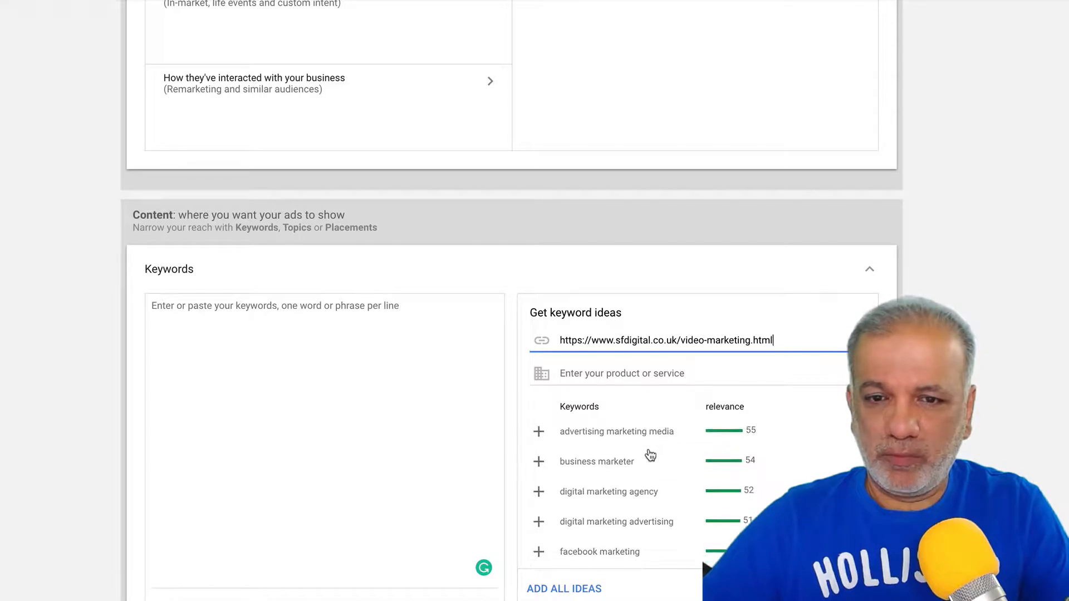
{"action": "scroll", "coordinate": [650, 454], "scroll_direction": "up", "scroll_amount": 10}
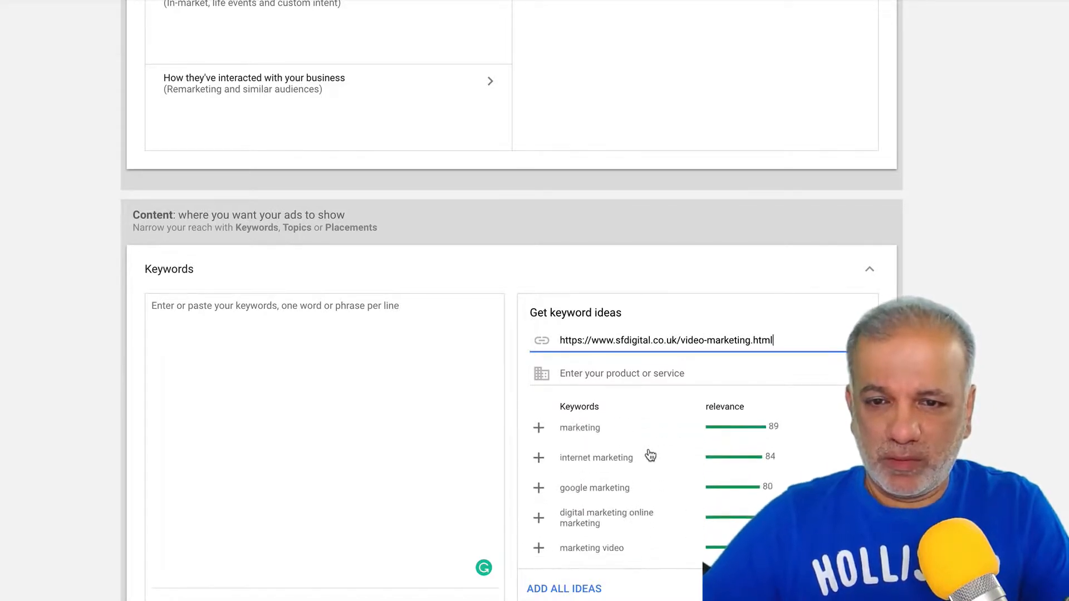
{"action": "scroll", "coordinate": [649, 454], "scroll_direction": "up", "scroll_amount": 1}
- Add suggested keywords including google marketing, marketing video, content marketing and email marketing
{"action": "left_click", "coordinate": [538, 453]}
{"action": "left_click", "coordinate": [539, 452]}
{"action": "left_click", "coordinate": [538, 453]}
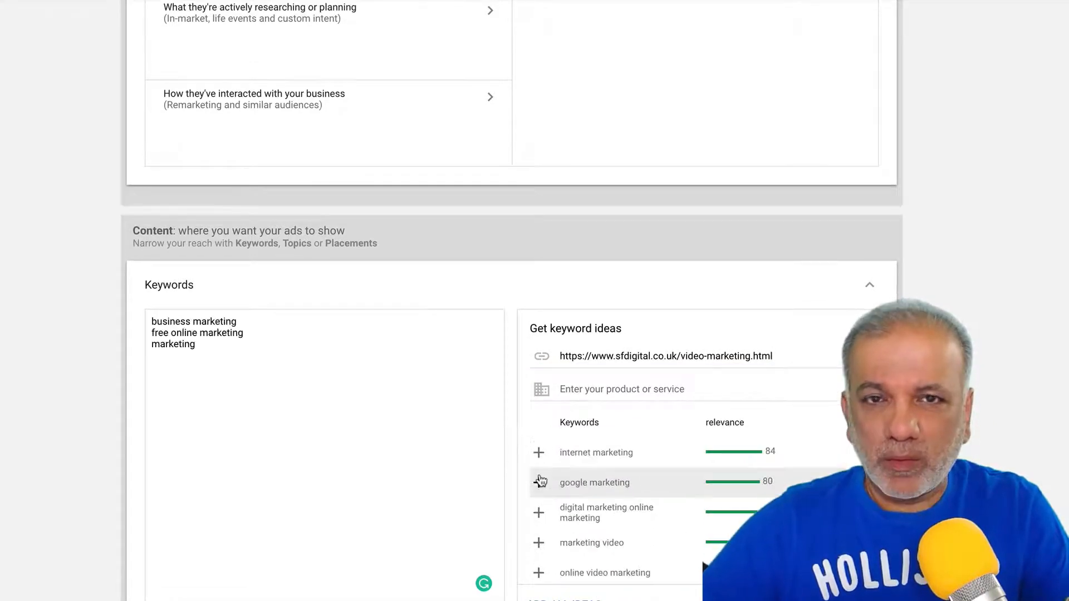
{"action": "left_click", "coordinate": [539, 482]}
{"action": "left_click", "coordinate": [539, 482]}
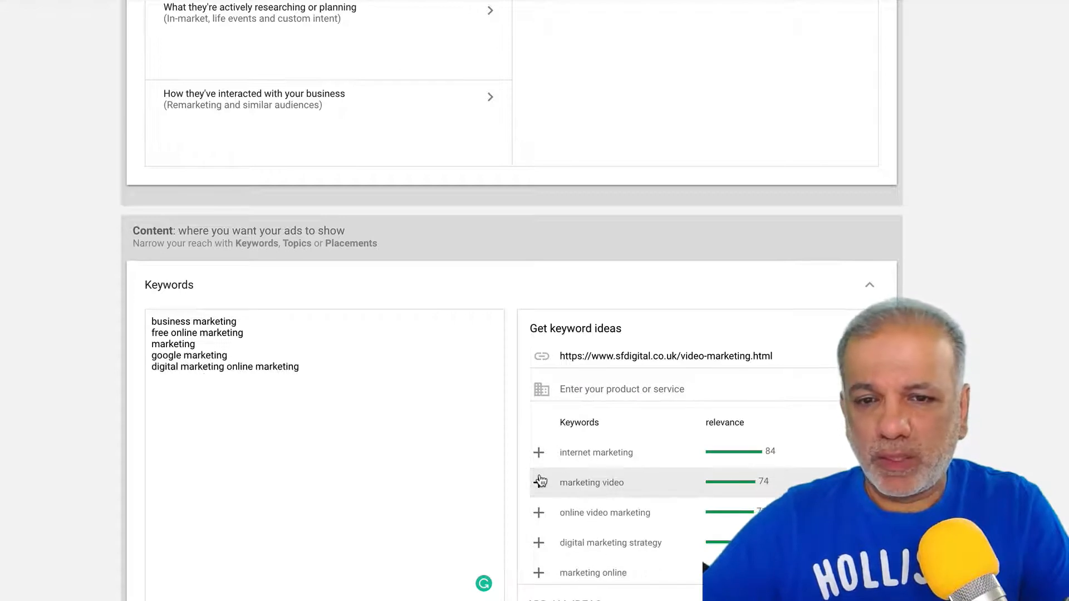
{"action": "left_click", "coordinate": [538, 482]}
{"action": "left_click", "coordinate": [538, 482]}
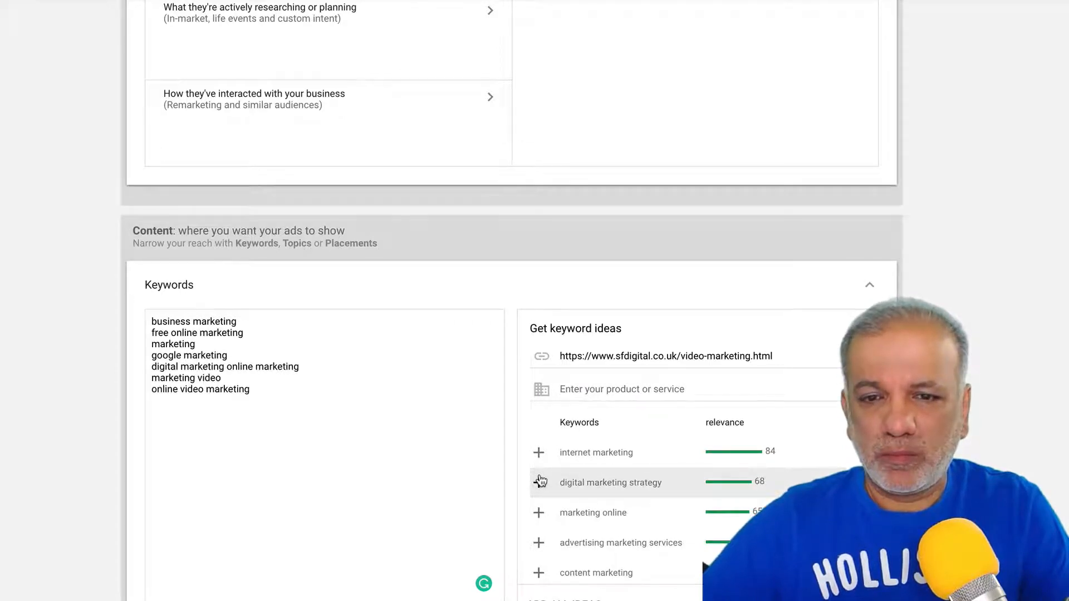
{"action": "left_click", "coordinate": [538, 483]}
{"action": "left_click", "coordinate": [539, 482]}
{"action": "left_click", "coordinate": [538, 482]}
{"action": "left_click", "coordinate": [539, 483]}
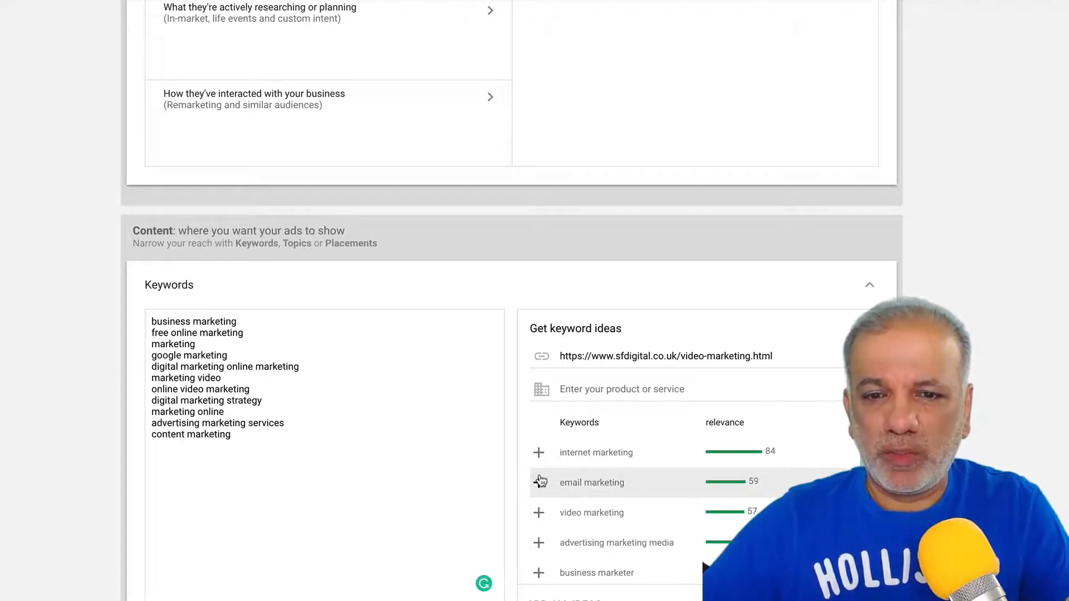
{"action": "left_click", "coordinate": [539, 482]}
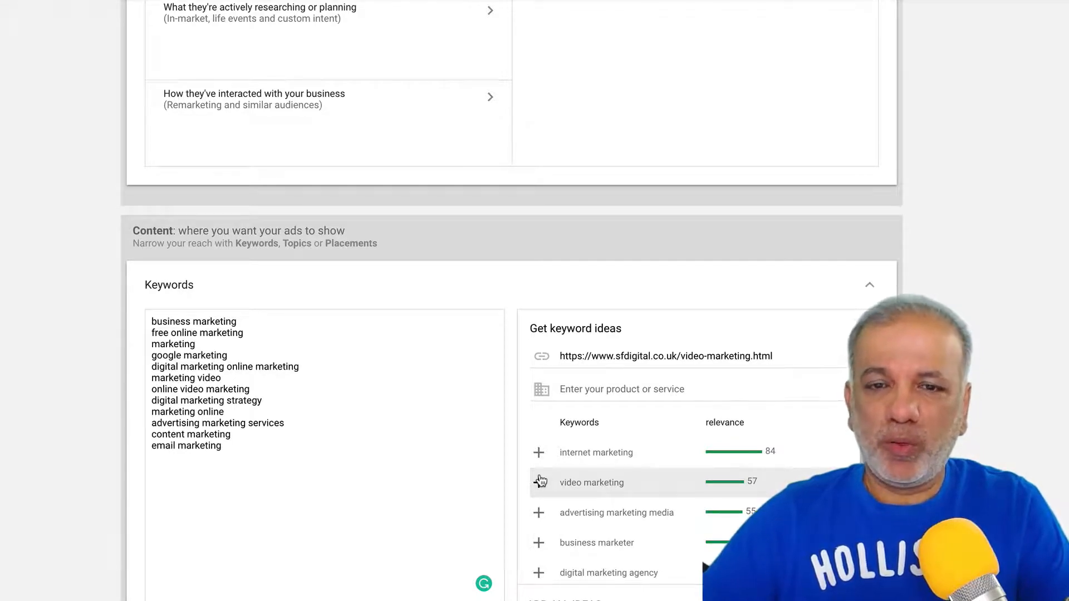
- Add video marketing, business marketer, digital marketing agency and similar ideas, deleting facebook marketing
{"action": "left_click", "coordinate": [539, 482]}
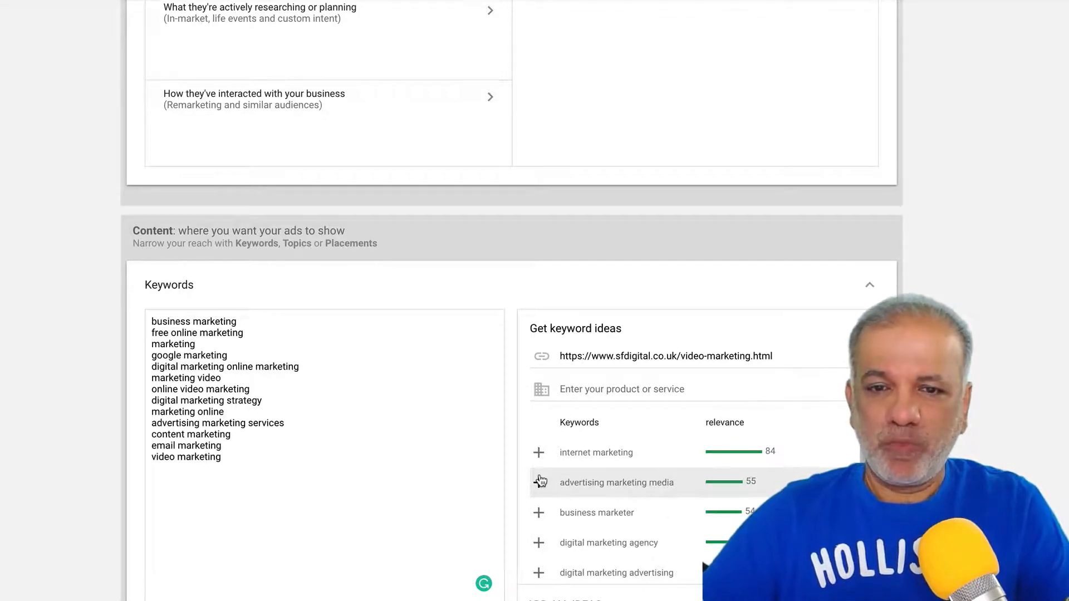
{"action": "left_click", "coordinate": [539, 482]}
{"action": "left_click", "coordinate": [539, 482]}
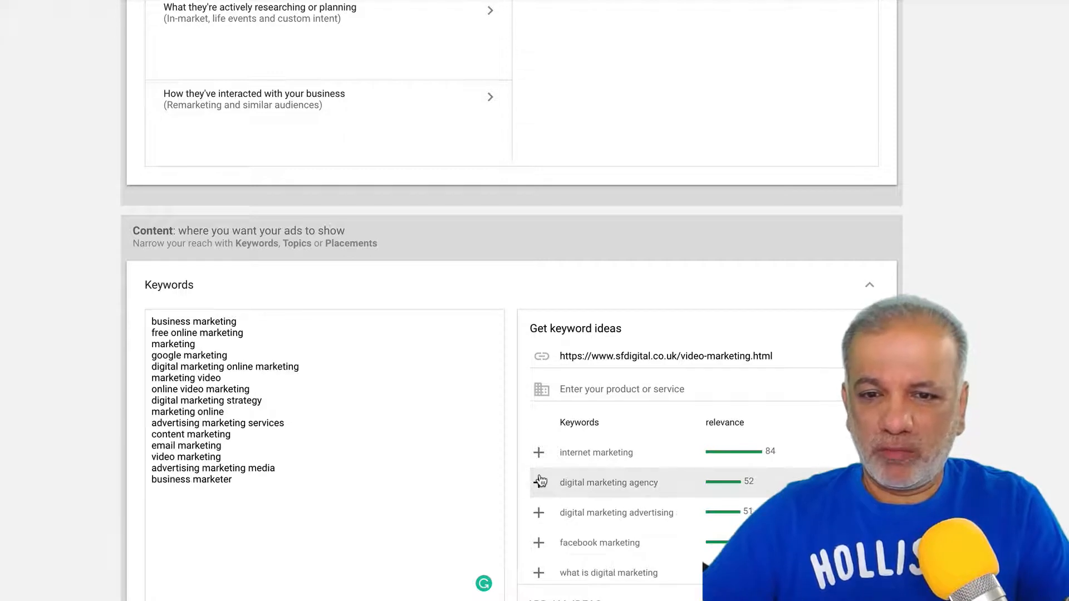
{"action": "left_click", "coordinate": [539, 482]}
{"action": "left_click", "coordinate": [539, 482]}
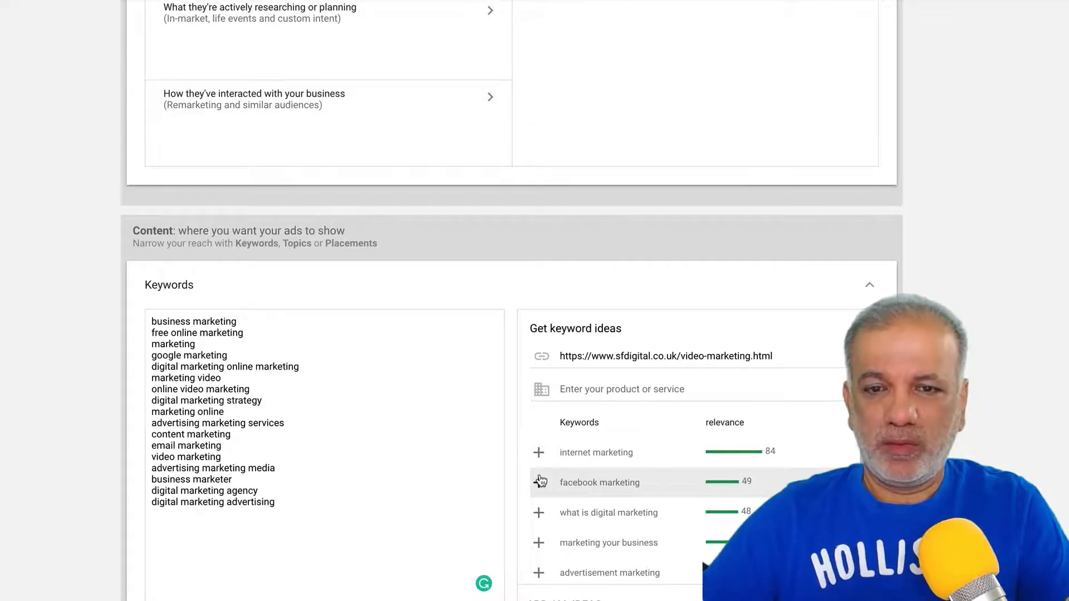
{"action": "left_click", "coordinate": [539, 483]}
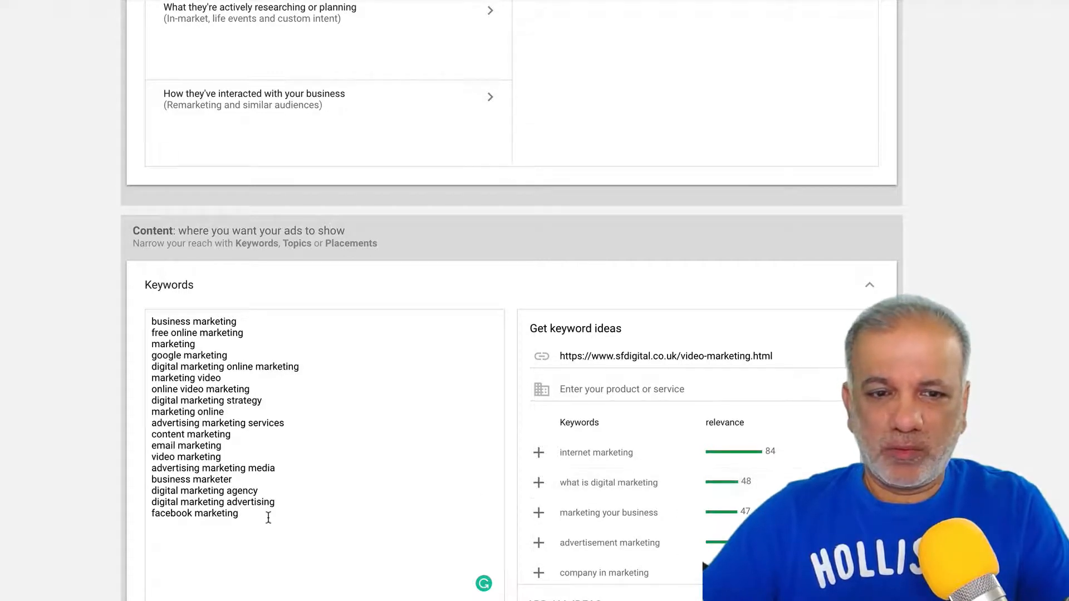
{"action": "key", "text": "ctrl+shift+Left"}
{"action": "key", "text": "ctrl+shift+Left"}
{"action": "key", "text": "BackSpace"}
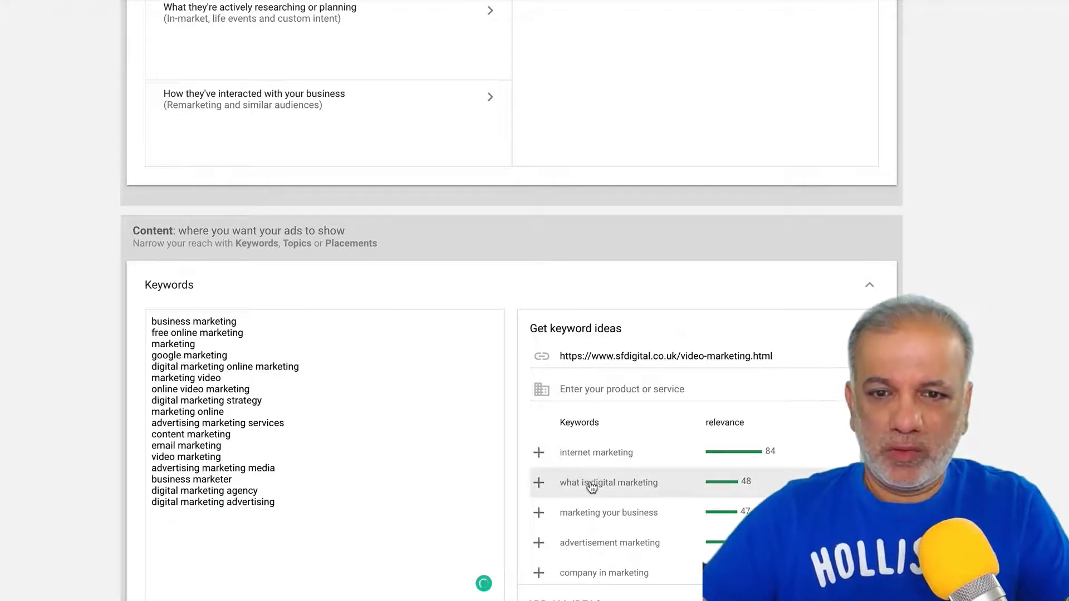
- Add marketing your business, advertisement marketing and marketing plan to the keyword list
{"action": "left_click", "coordinate": [539, 513]}
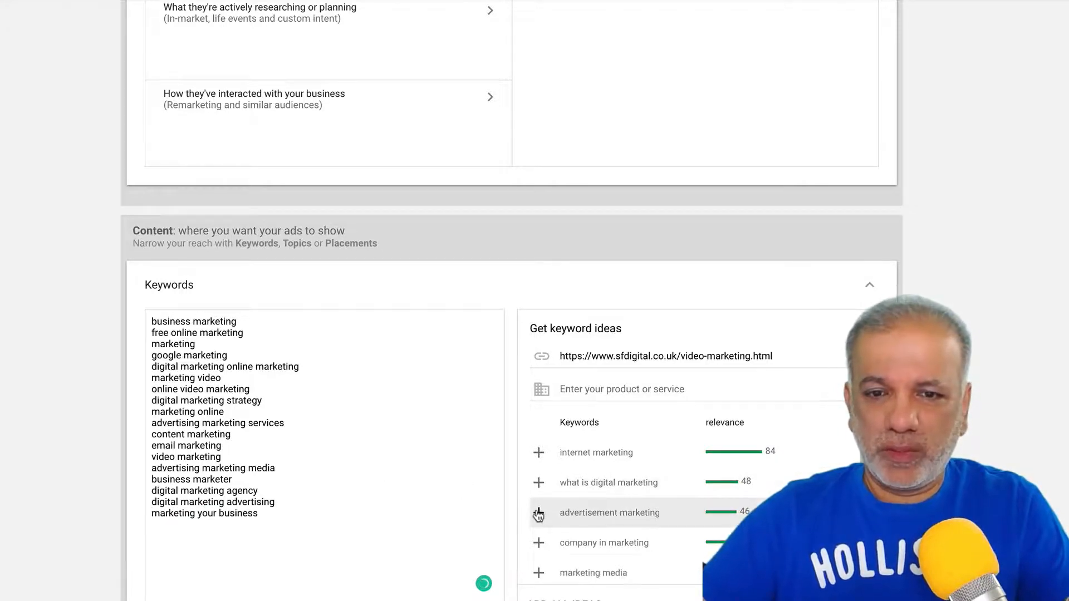
{"action": "left_click", "coordinate": [538, 513]}
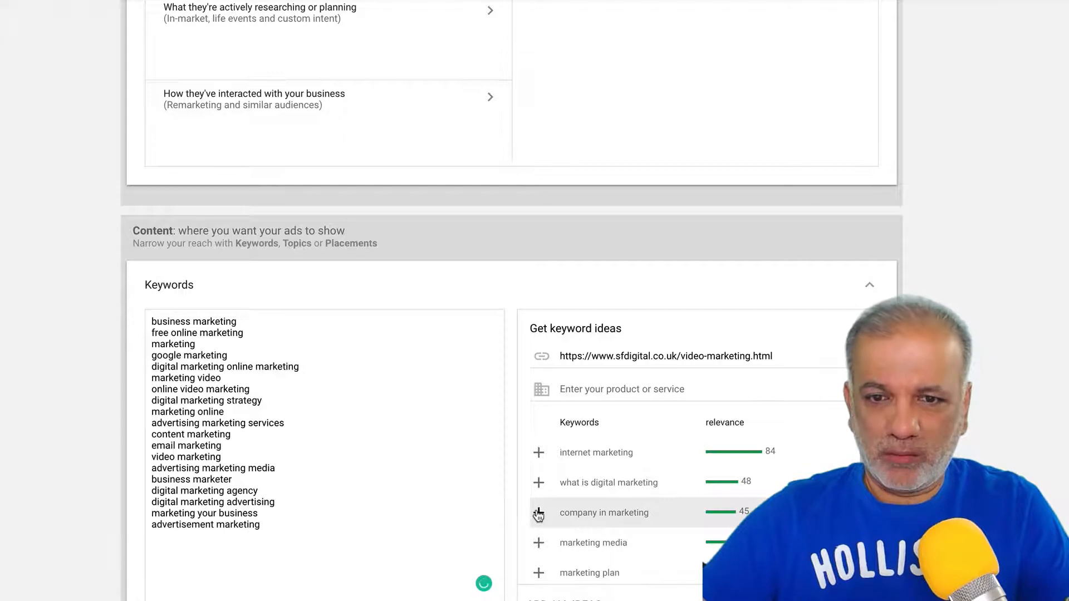
{"action": "scroll", "coordinate": [539, 543], "scroll_direction": "down", "scroll_amount": 1}
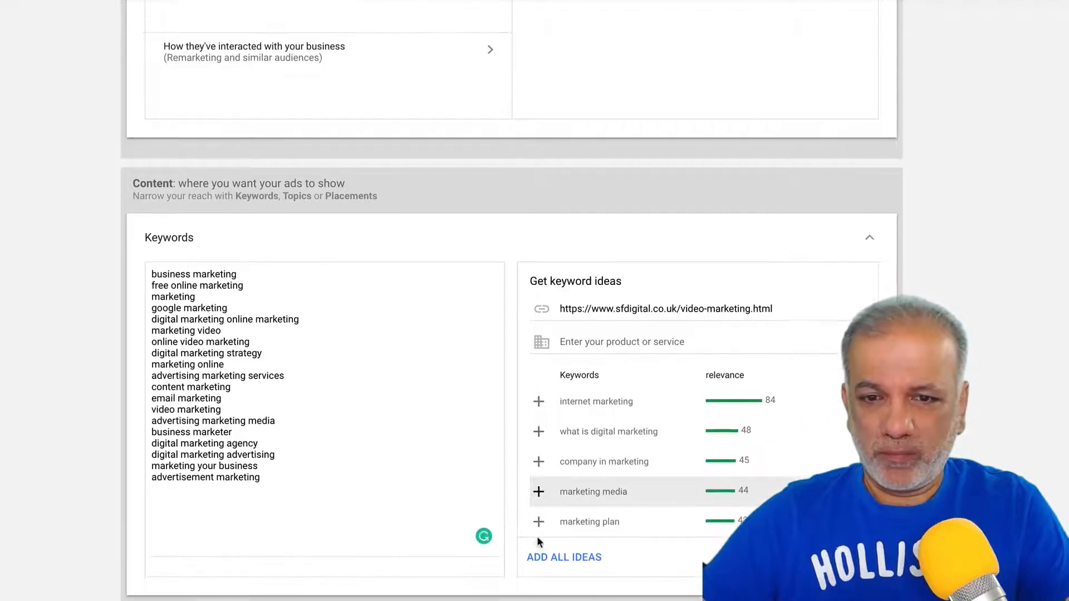
{"action": "left_click", "coordinate": [537, 523]}
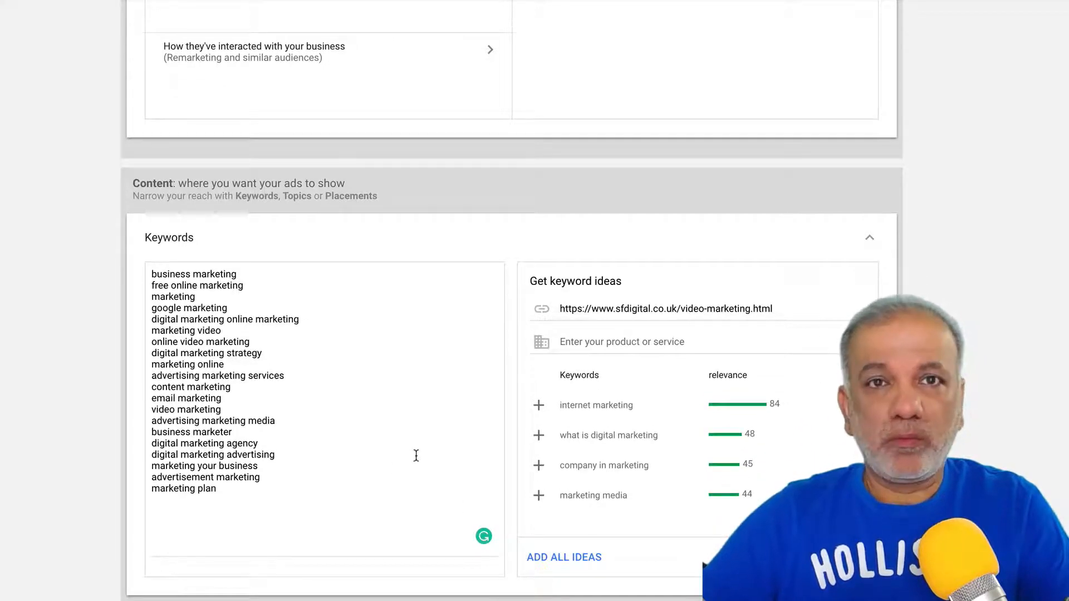
- Leave Any topic and Any placement, and go to the YouTube video search in Create your video ad
{"action": "scroll", "coordinate": [399, 460], "scroll_direction": "down", "scroll_amount": 1}
{"action": "scroll", "coordinate": [399, 460], "scroll_direction": "down", "scroll_amount": 1}
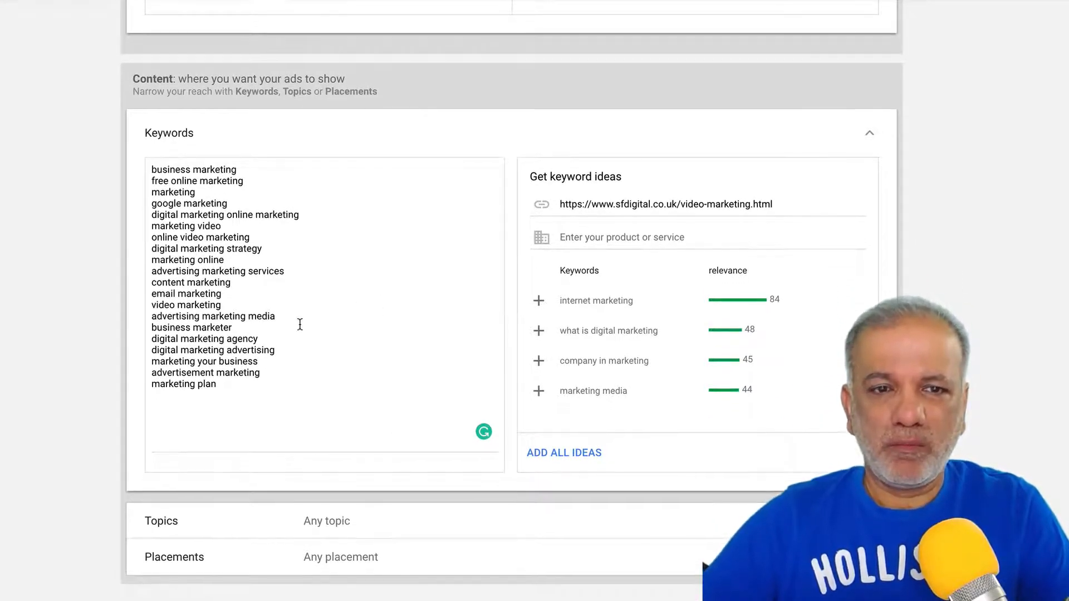
{"action": "scroll", "coordinate": [245, 215], "scroll_direction": "down", "scroll_amount": 2}
{"action": "scroll", "coordinate": [241, 216], "scroll_direction": "down", "scroll_amount": 3}
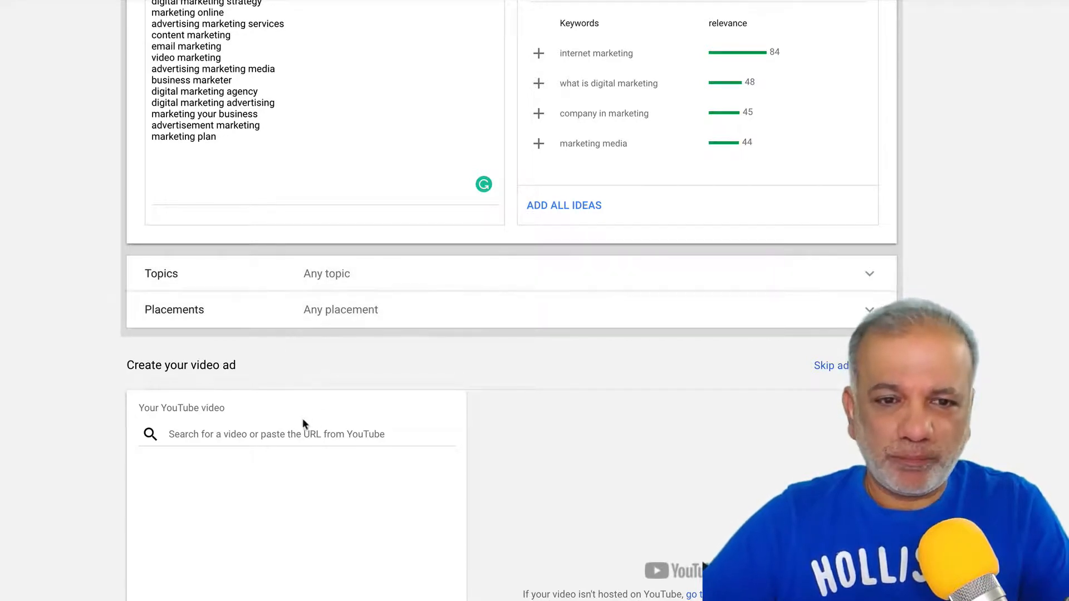
{"action": "scroll", "coordinate": [242, 423], "scroll_direction": "down", "scroll_amount": 3}
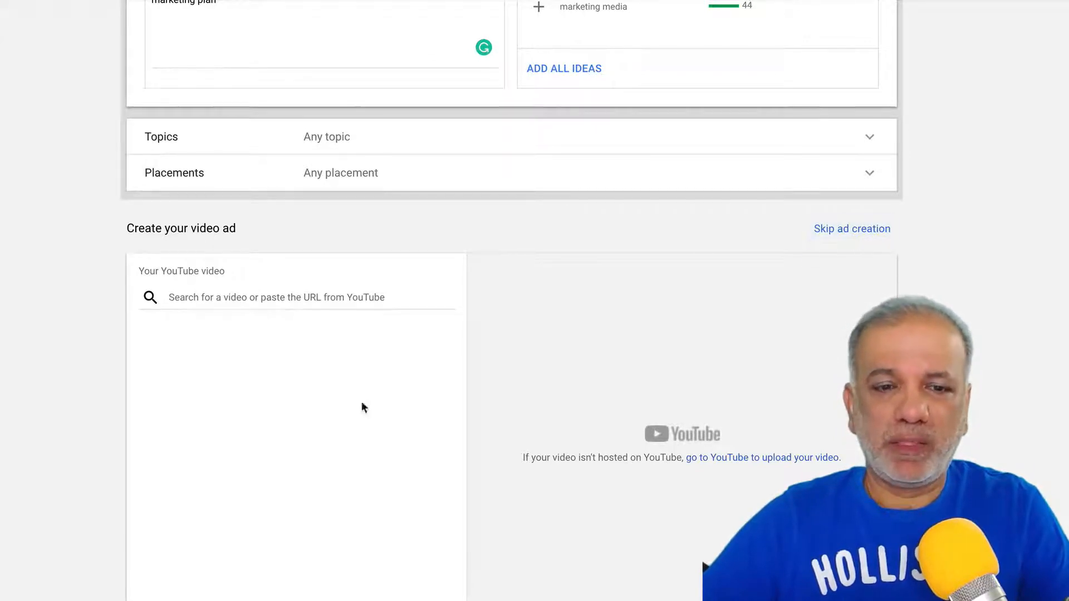
{"action": "left_click", "coordinate": [280, 295]}
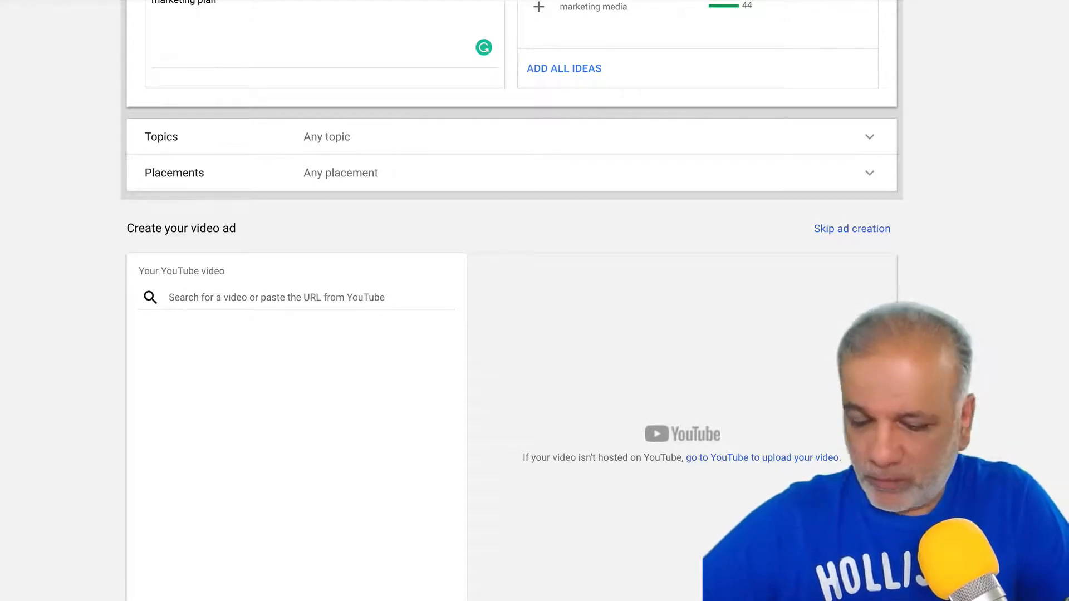
- Paste the Video Marketing Tips 2018 YouTube link and keep it as an In-stream ad
{"action": "left_click", "coordinate": [328, 292]}
{"action": "type", "text": "https://youtu.be/IlnAFvvSuxs"}
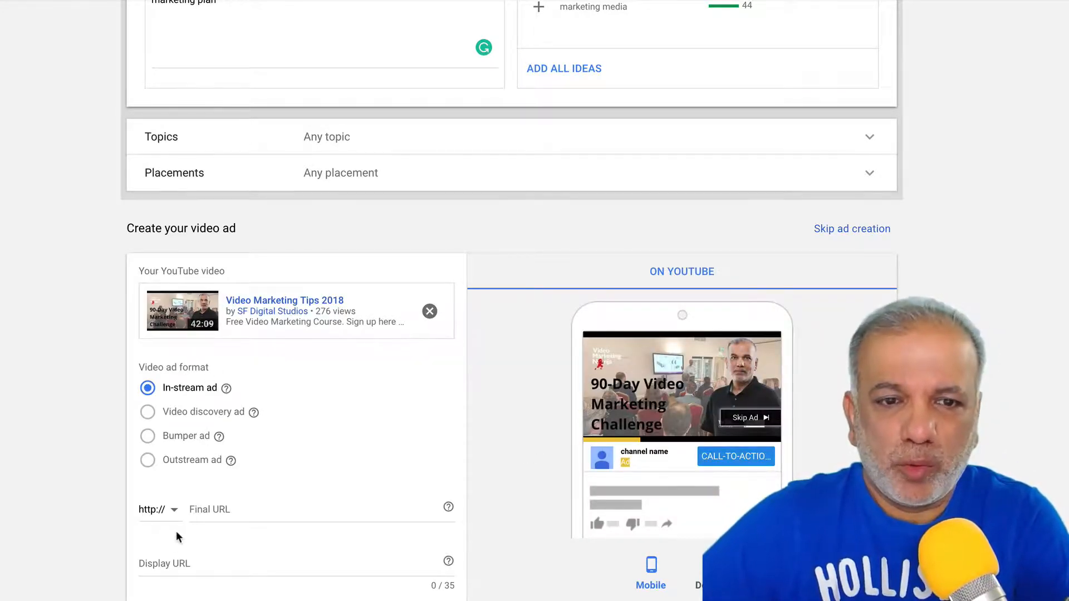
{"action": "scroll", "coordinate": [176, 530], "scroll_direction": "down", "scroll_amount": 2}
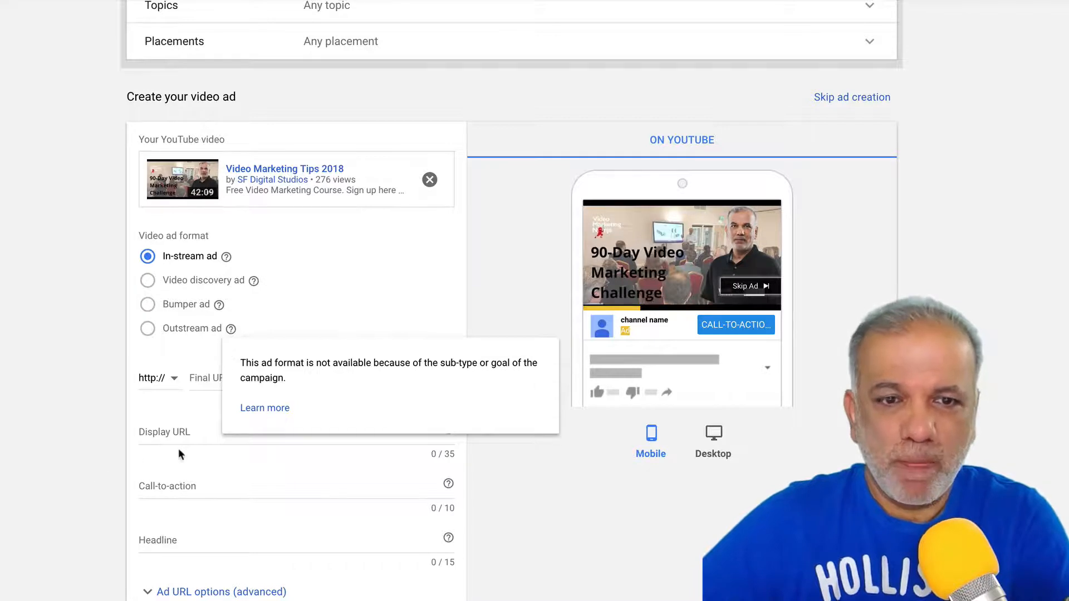
{"action": "left_click", "coordinate": [222, 378]}
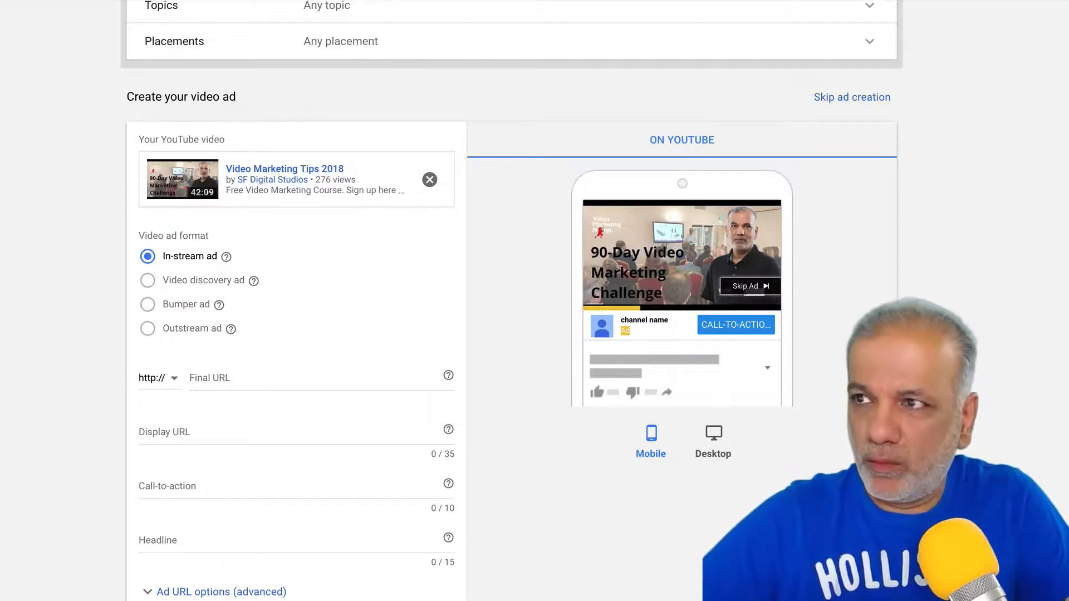
{"action": "left_click", "coordinate": [219, 383]}
{"action": "type", "text": "http://offer.sfdigital.co.uk/video-marketing-ninja/"}
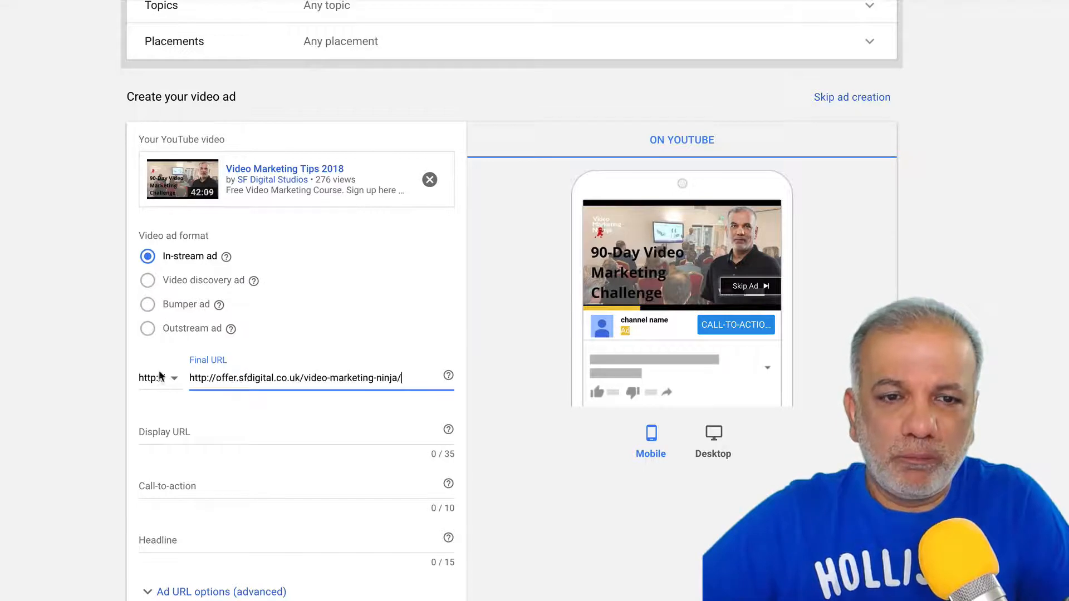
{"action": "left_click", "coordinate": [216, 378]}
{"action": "left_click_drag", "start_coordinate": [216, 378], "coordinate": [175, 376]}
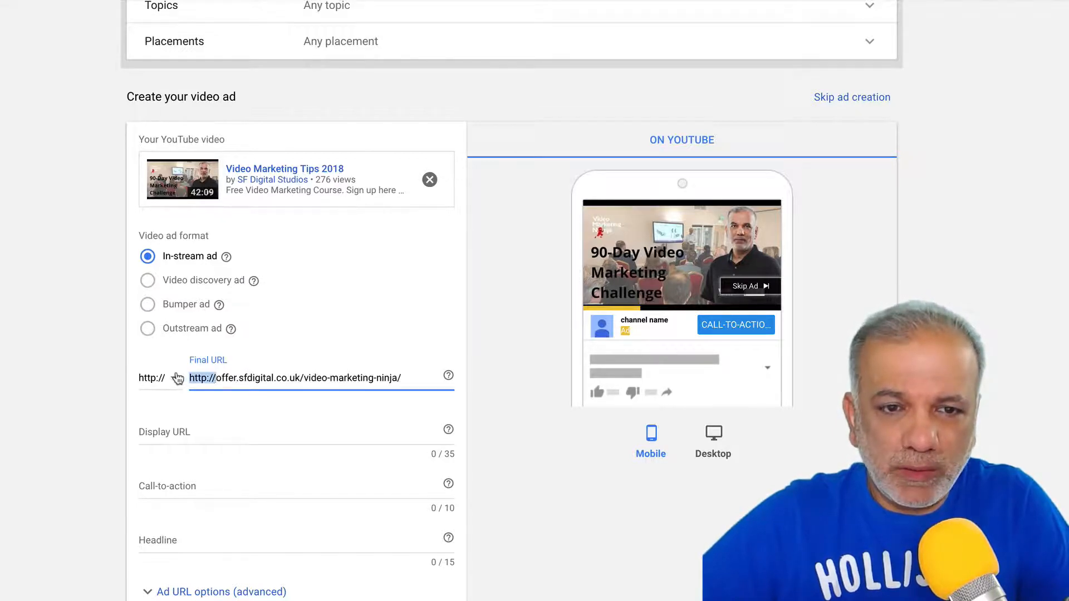
{"action": "key", "text": "BackSpace"}
{"action": "left_click", "coordinate": [170, 379]}
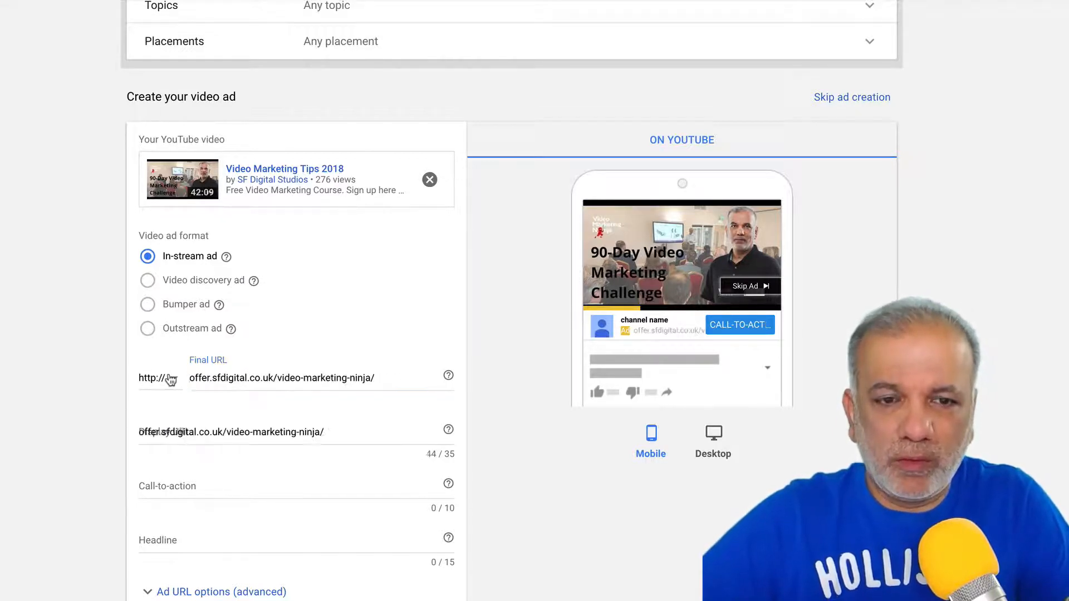
{"action": "left_click", "coordinate": [169, 422]}
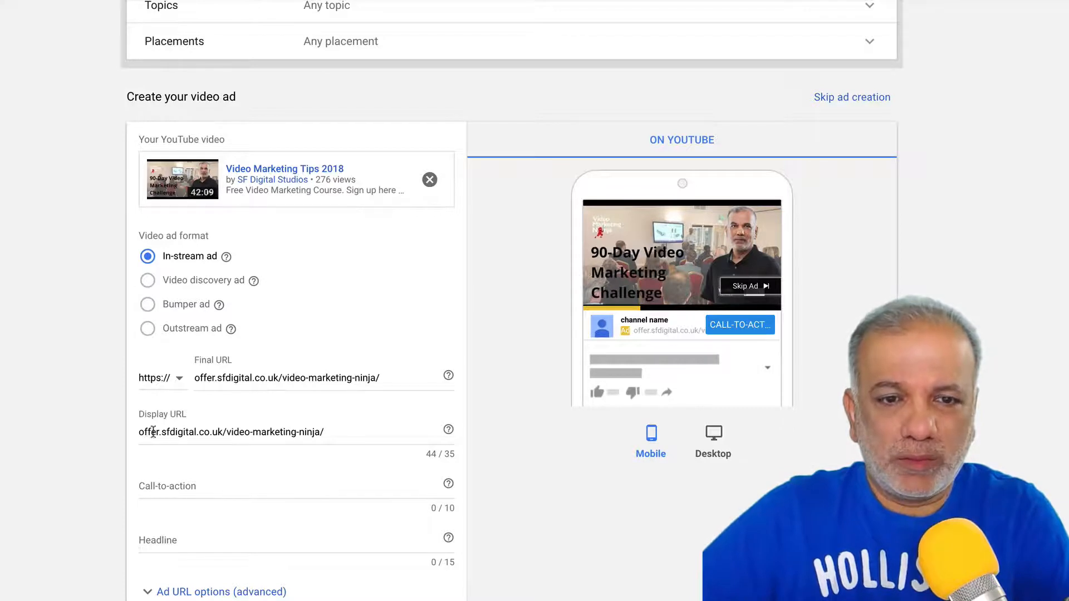
- Trim the display URL down to offer.sfdigital.co.uk/
{"action": "left_click_drag", "start_coordinate": [226, 434], "coordinate": [343, 441]}
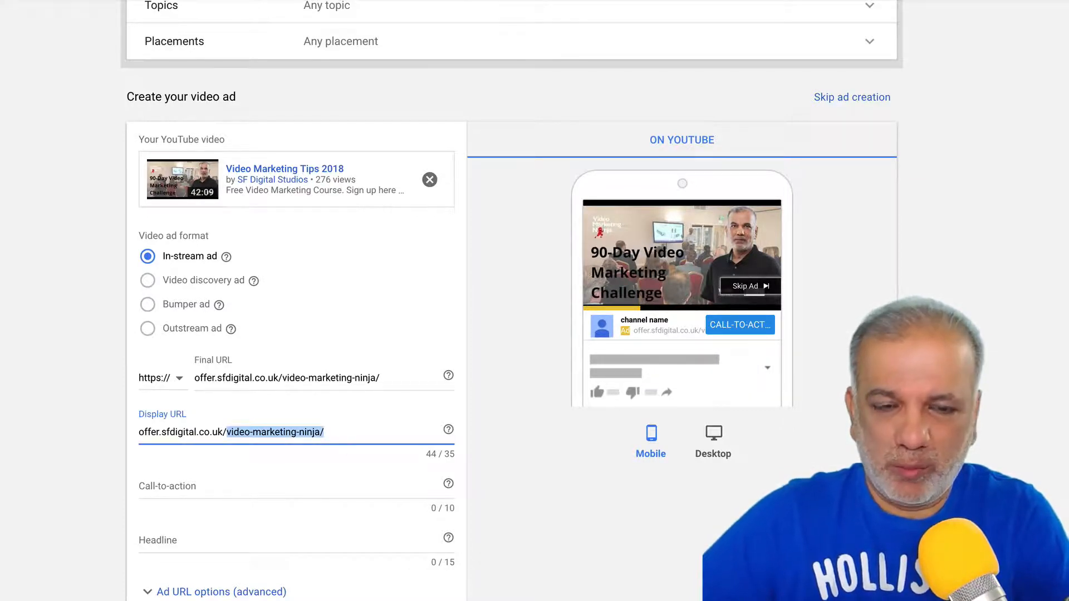
{"action": "key", "text": "BackSpace"}
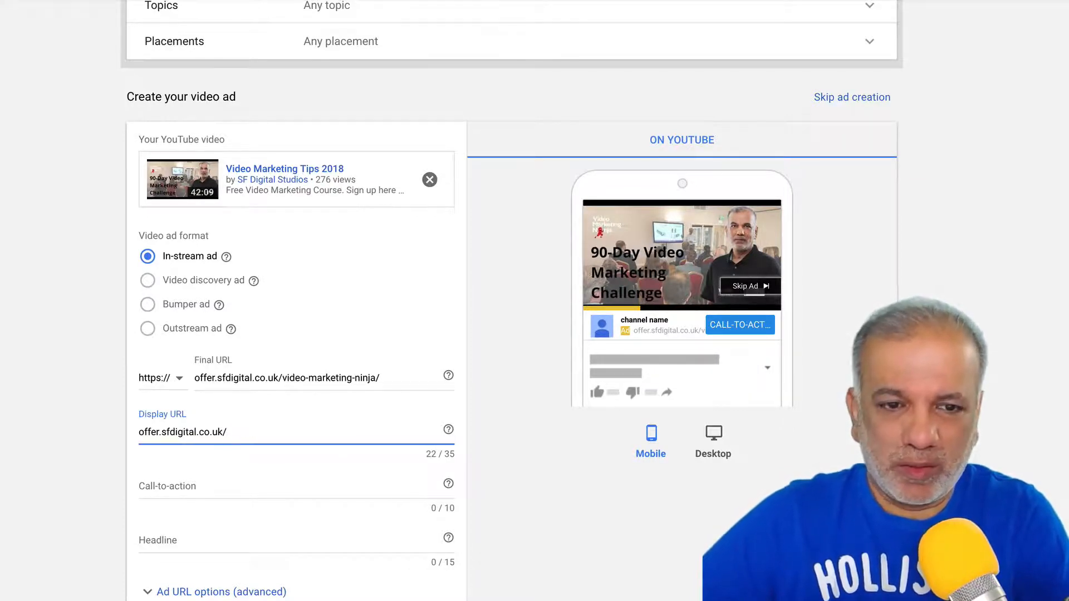
{"action": "left_click", "coordinate": [319, 484]}
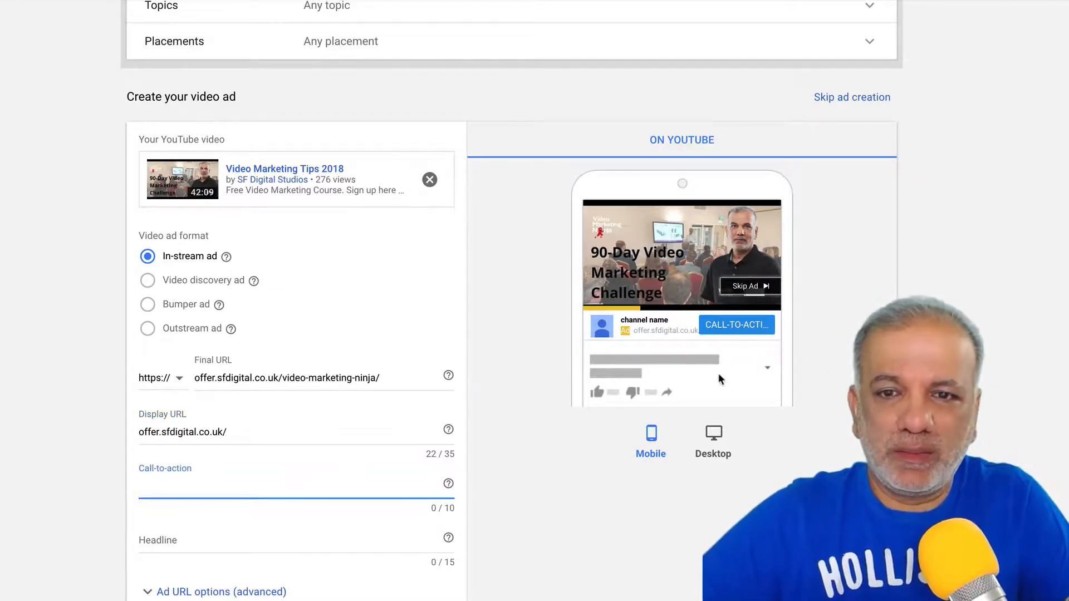
{"action": "left_click", "coordinate": [732, 327]}
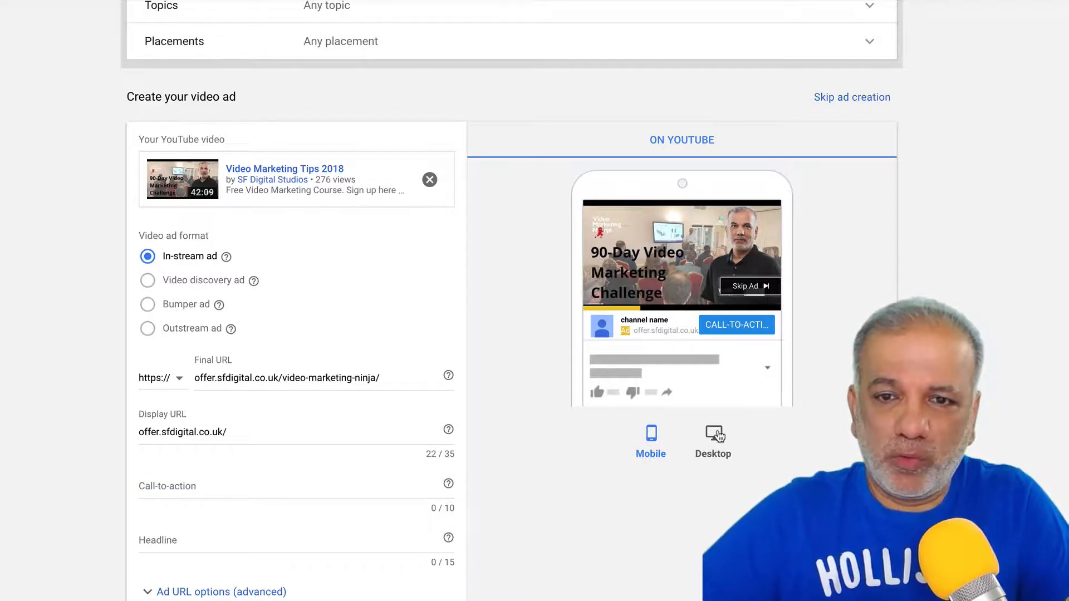
- Set the call-to-action to 'Free Video' (10/10 characters), checked in the desktop YouTube preview
{"action": "left_click", "coordinate": [719, 437]}
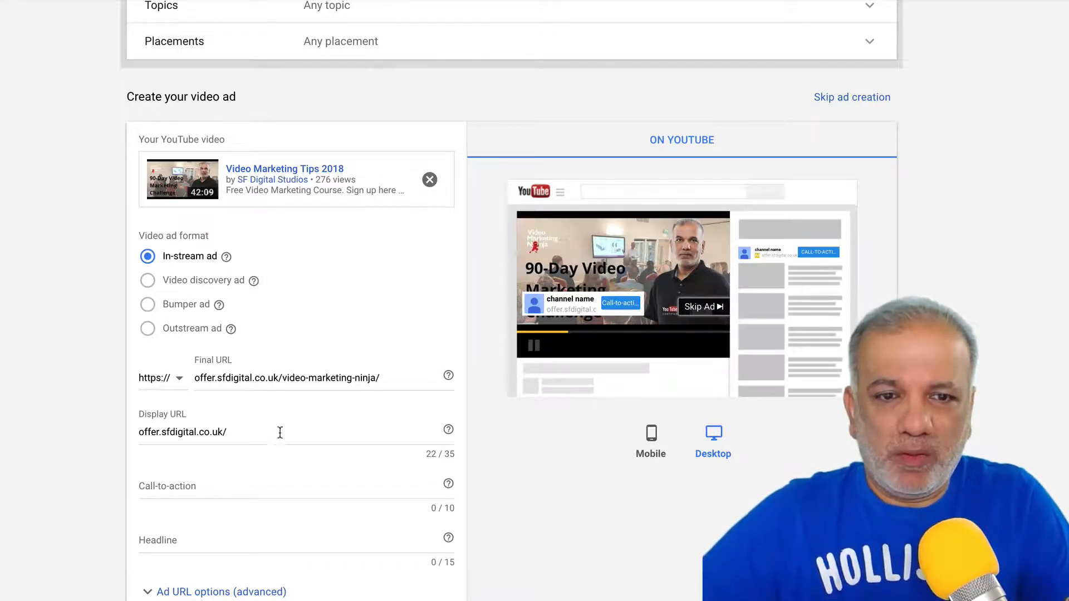
{"action": "left_click", "coordinate": [202, 489]}
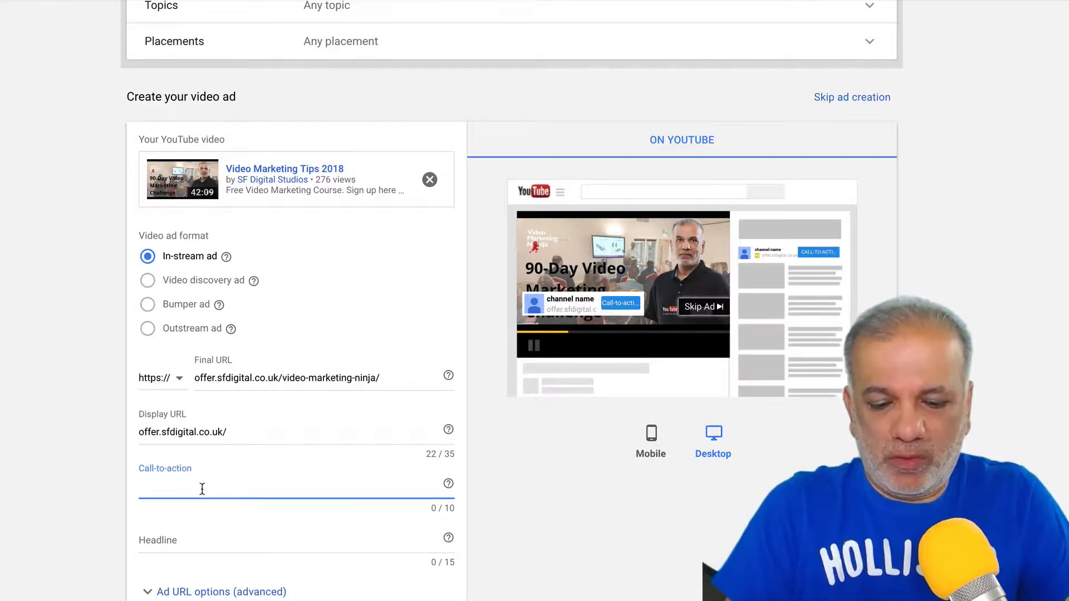
{"action": "type", "text": "Fr"}
{"action": "key", "text": "BackSpace"}
{"action": "key", "text": "BackSpace"}
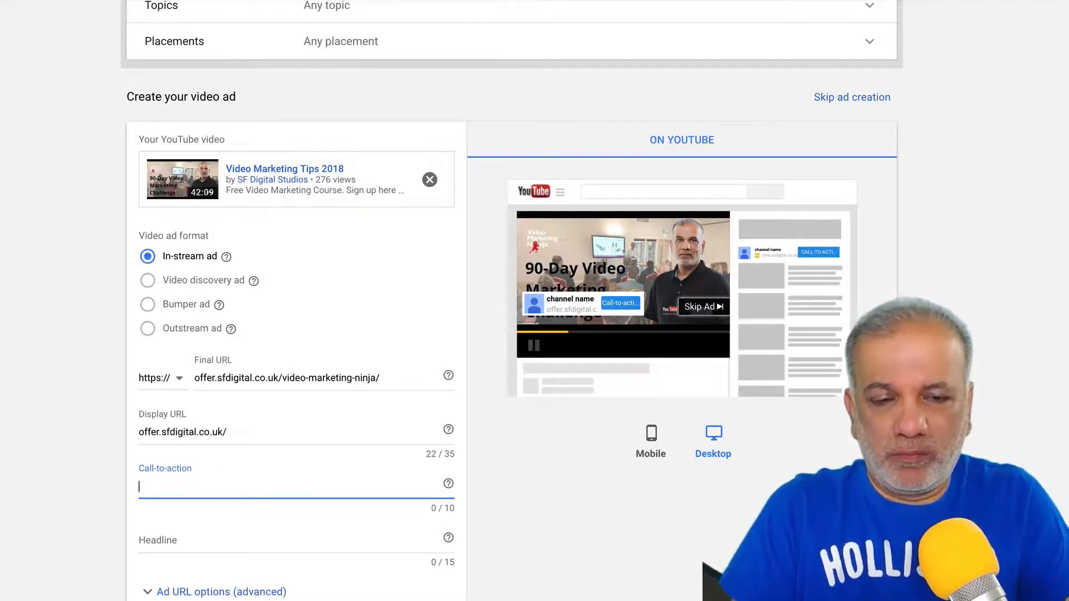
{"action": "type", "text": "Watch Free"}
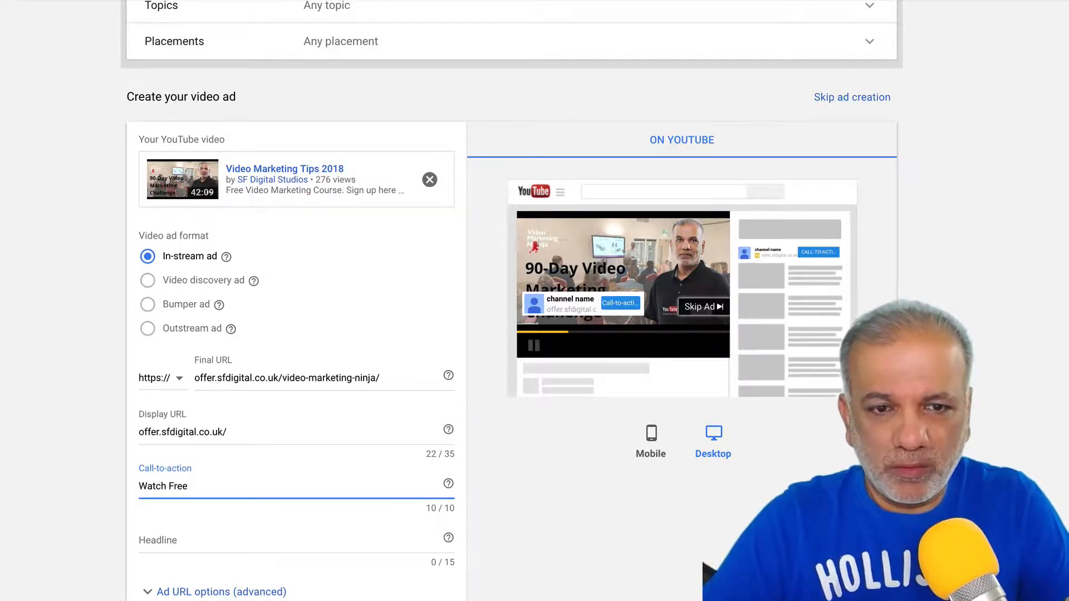
{"action": "type", "text": " F"}
{"action": "key", "text": "BackSpace"}
{"action": "key", "text": "BackSpace"}
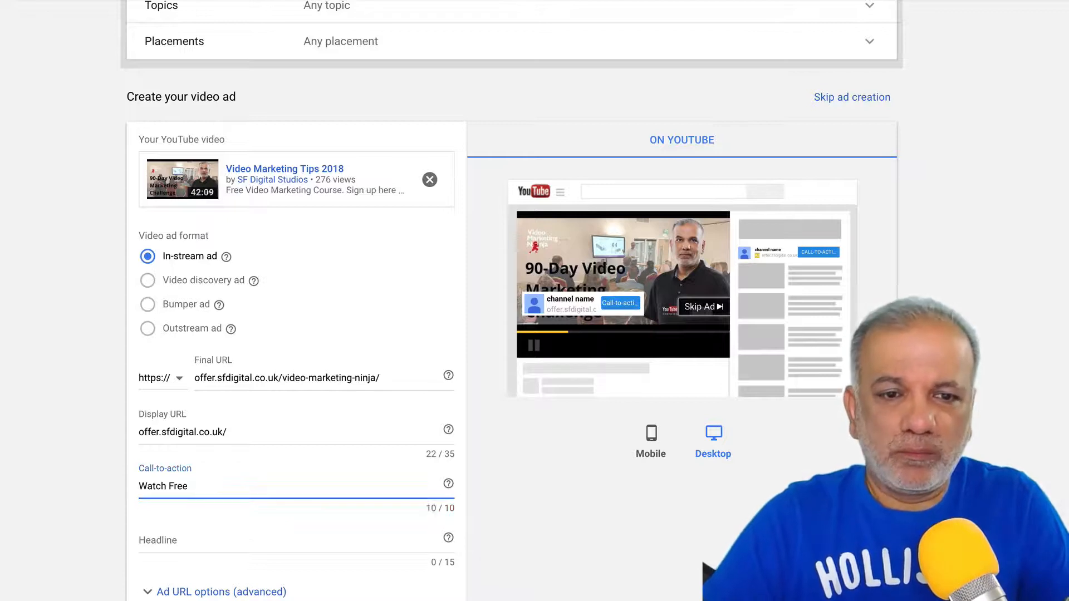
{"action": "type", "text": "Video"}
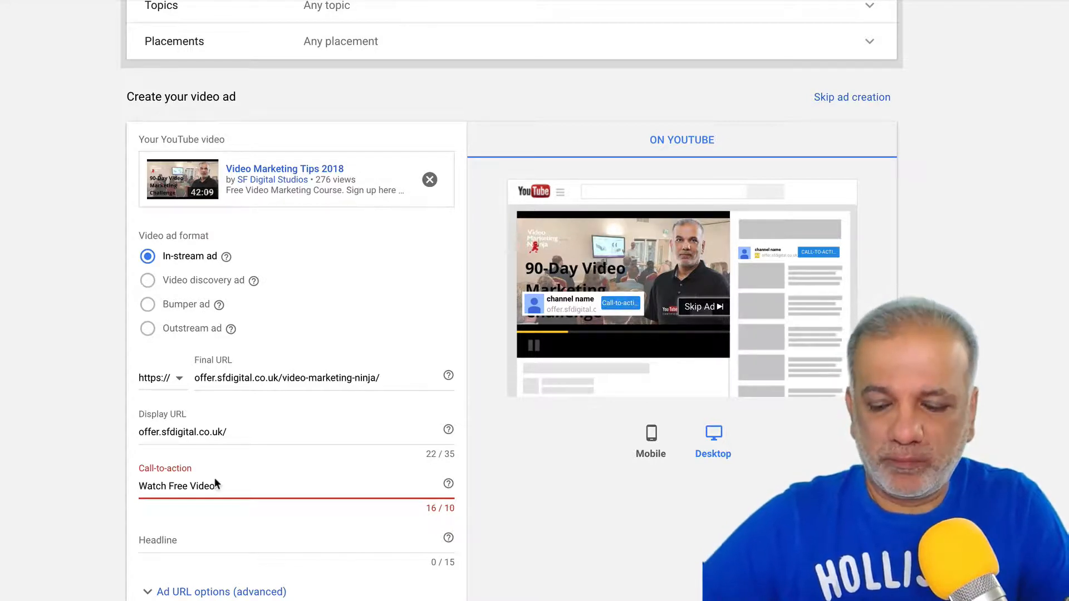
{"action": "key", "text": "BackSpace"}
{"action": "key", "text": "BackSpace"}
{"action": "key", "text": "BackSpace"}
{"action": "key", "text": "BackSpace"}
{"action": "key", "text": "BackSpace"}
{"action": "key", "text": "BackSpace"}
{"action": "key", "text": "BackSpace"}
{"action": "key", "text": "BackSpace"}
{"action": "key", "text": "BackSpace"}
{"action": "key", "text": "BackSpace"}
{"action": "key", "text": "BackSpace"}
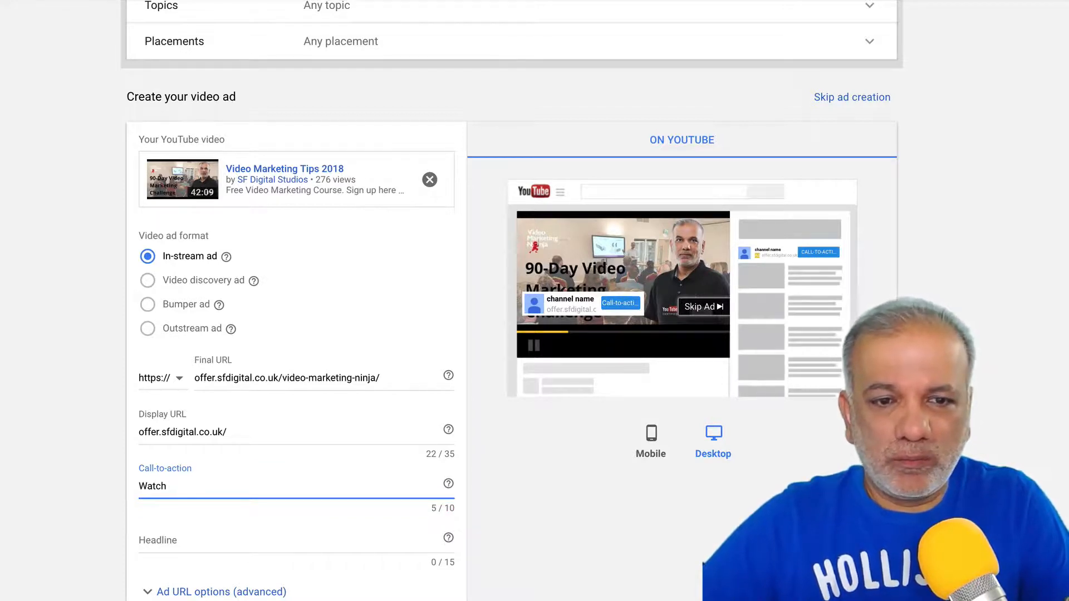
{"action": "key", "text": "BackSpace"}
{"action": "key", "text": "BackSpace"}
{"action": "key", "text": "BackSpace"}
{"action": "key", "text": "BackSpace"}
{"action": "key", "text": "BackSpace"}
{"action": "type", "text": "Free"}
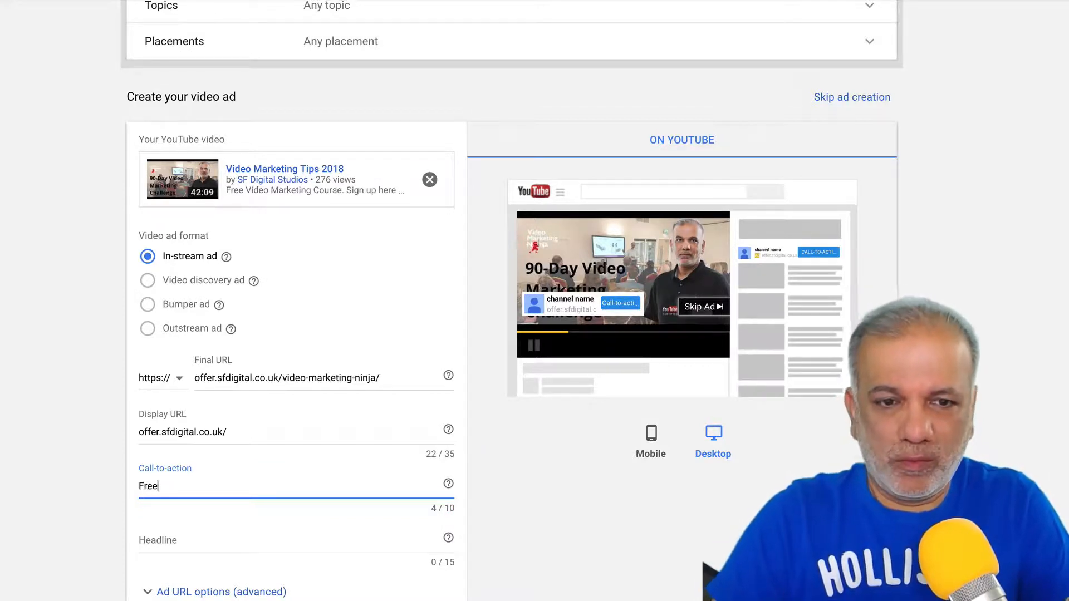
{"action": "type", "text": " Video"}
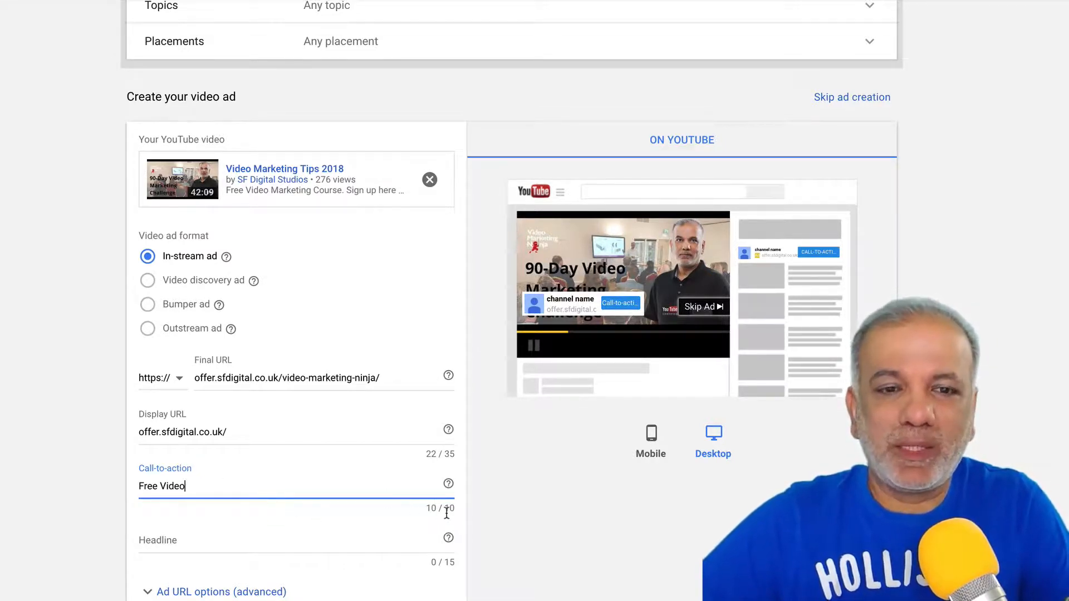
{"action": "left_click", "coordinate": [218, 546]}
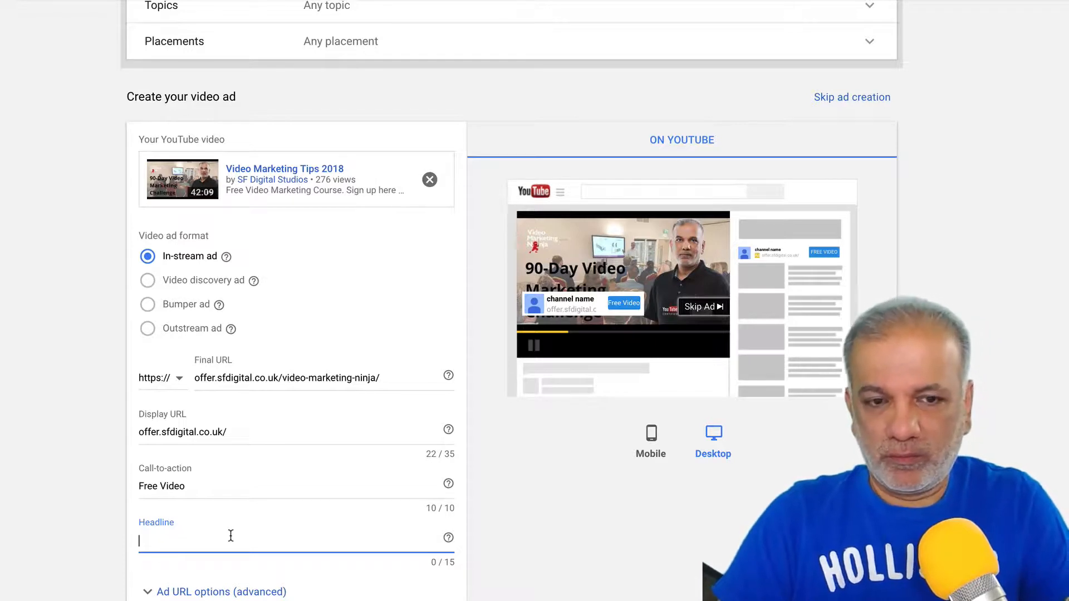
- Try the draft headlines '40 min video' and 'Watch', then replace them with 'Learn YouTube'
{"action": "type", "text": "40 m"}
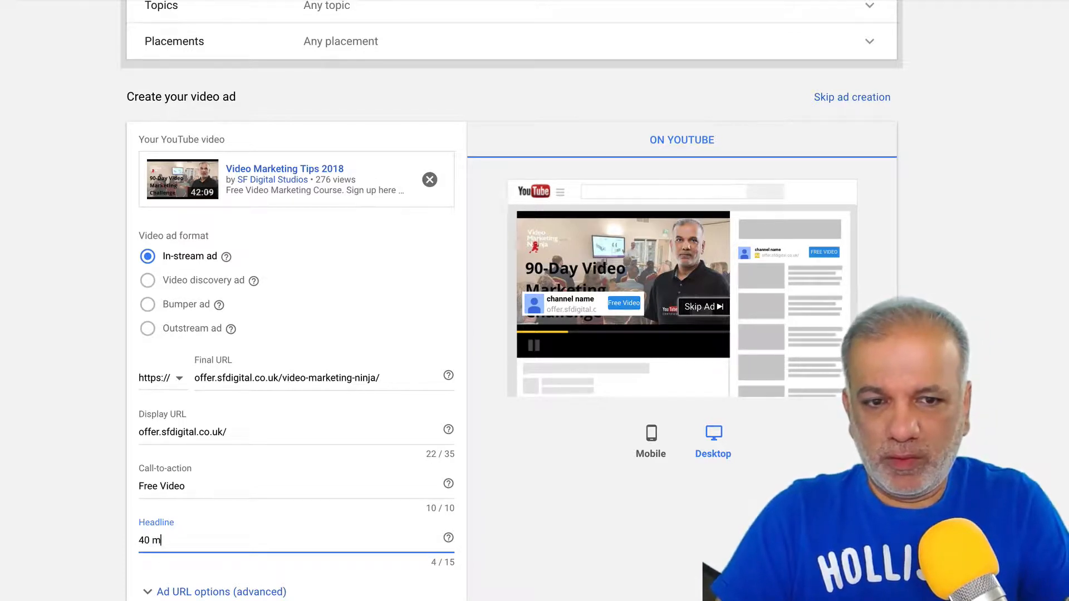
{"action": "type", "text": "in video"}
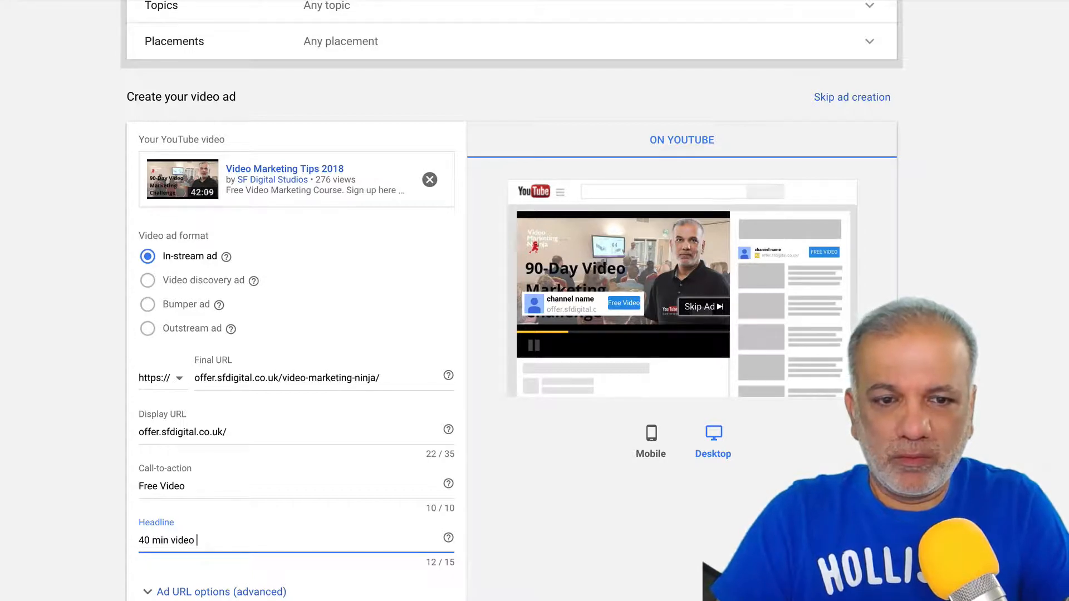
{"action": "key", "text": "BackSpace"}
{"action": "key", "text": "BackSpace"}
{"action": "key", "text": "BackSpace"}
{"action": "key", "text": "BackSpace"}
{"action": "key", "text": "BackSpace"}
{"action": "key", "text": "BackSpace"}
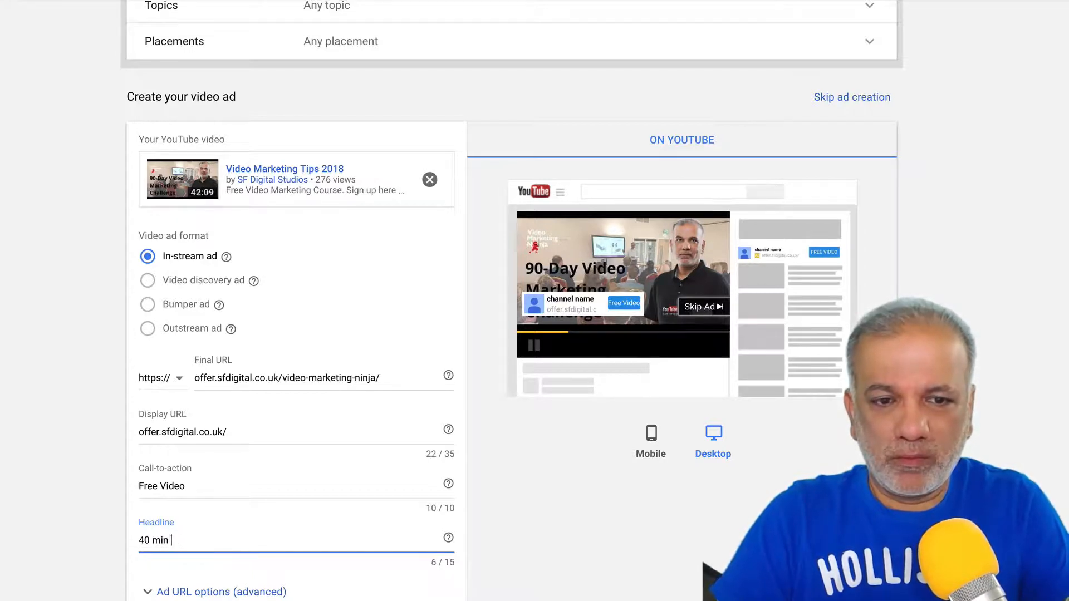
{"action": "key", "text": "BackSpace"}
{"action": "key", "text": "BackSpace"}
{"action": "key", "text": "BackSpace"}
{"action": "key", "text": "BackSpace"}
{"action": "key", "text": "BackSpace"}
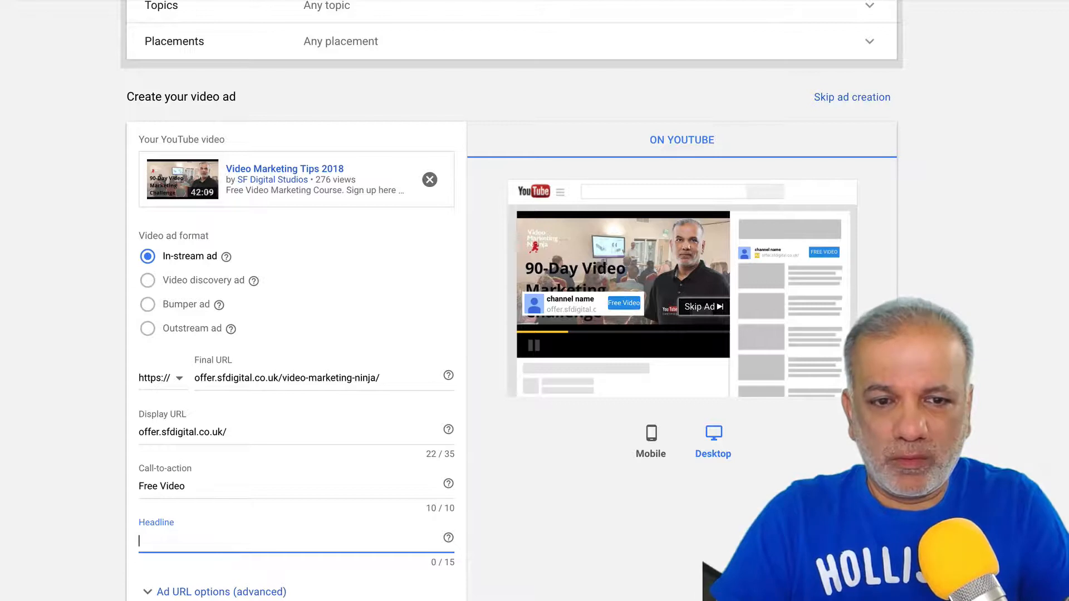
{"action": "type", "text": "Watch"}
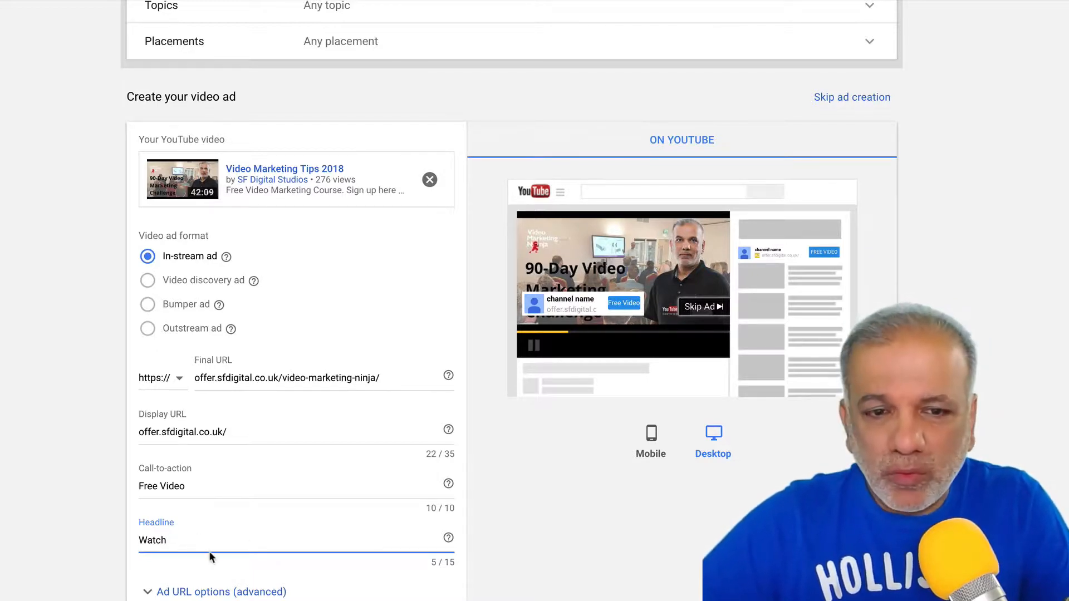
{"action": "double_click", "coordinate": [220, 540]}
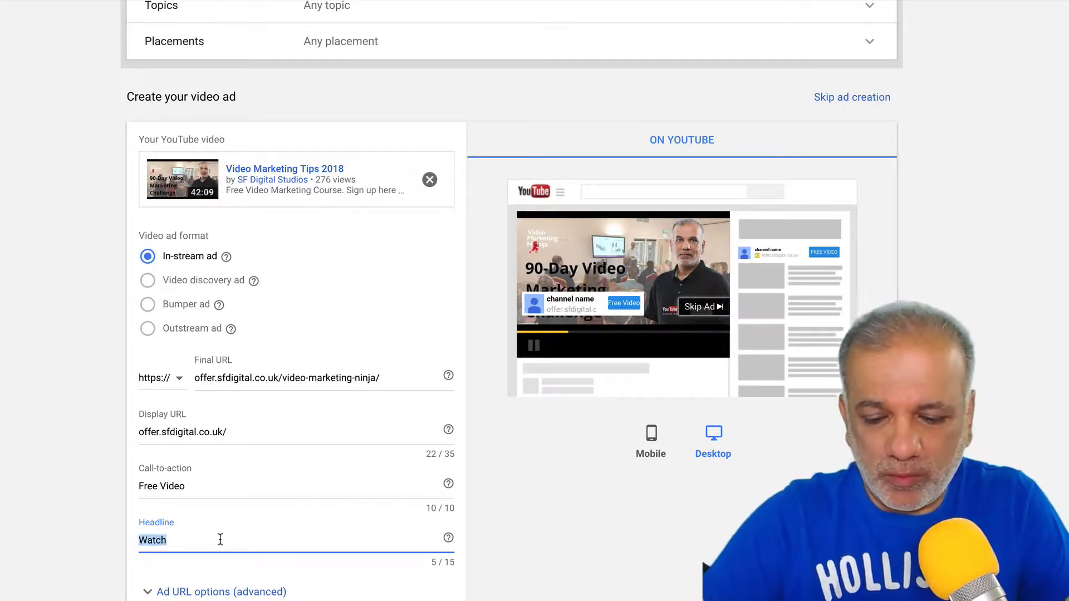
{"action": "type", "text": "Learn YouTube"}
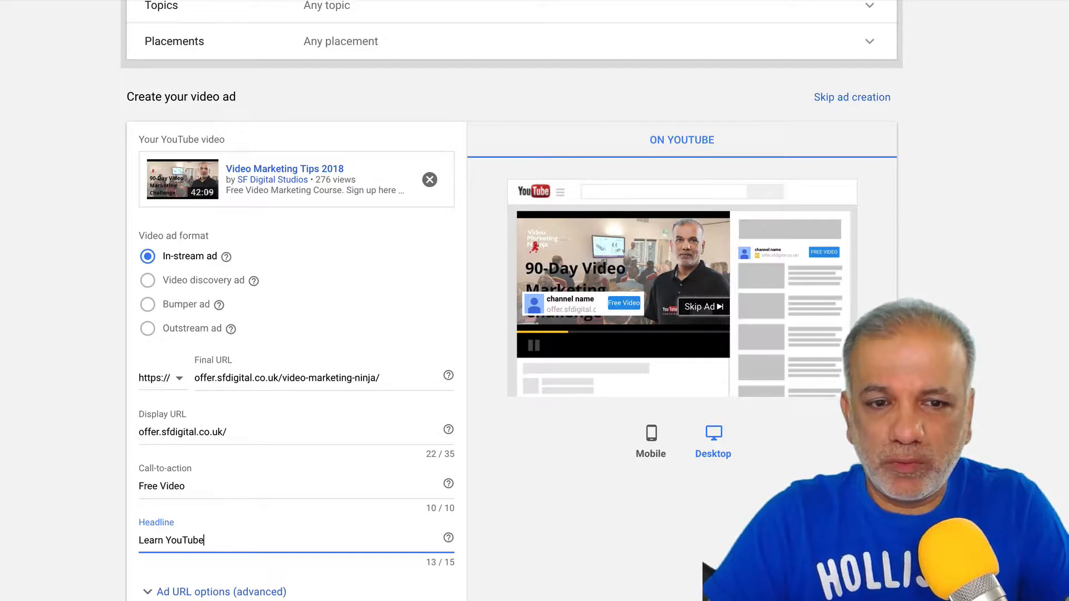
{"action": "key", "text": "Tab"}
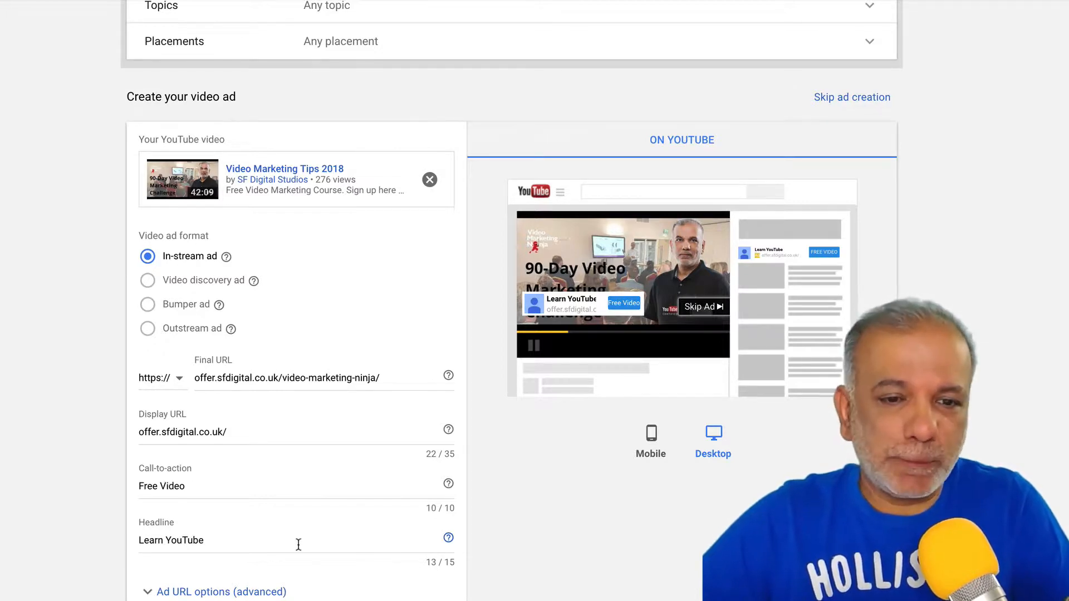
- Leave the companion banner on Auto-generate instead of an uploaded image, and enter ad name 'Ad 1'
{"action": "scroll", "coordinate": [299, 544], "scroll_direction": "down", "scroll_amount": 3}
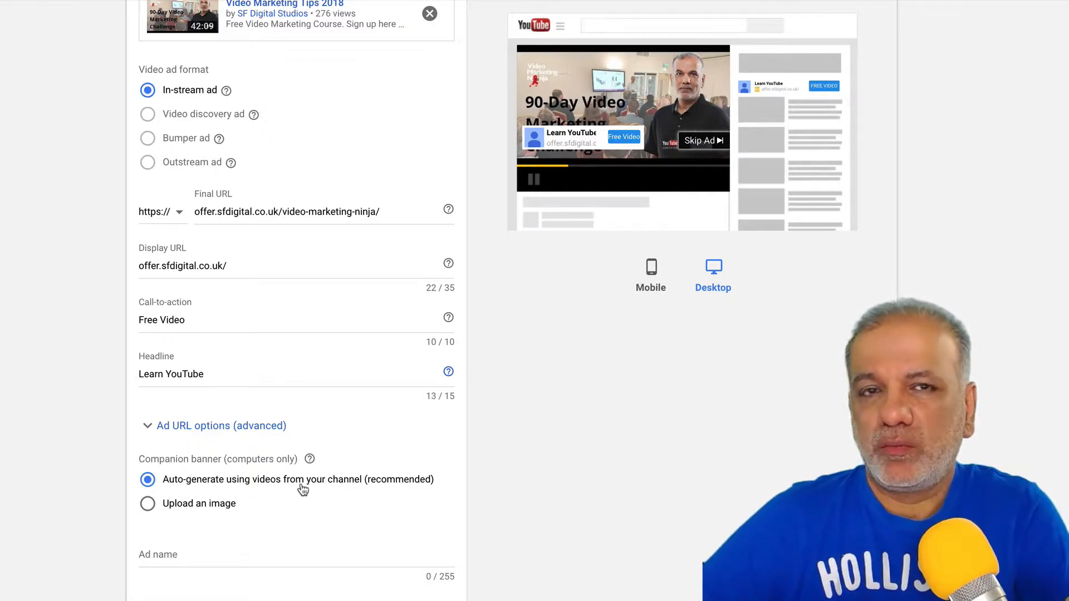
{"action": "left_click", "coordinate": [179, 505]}
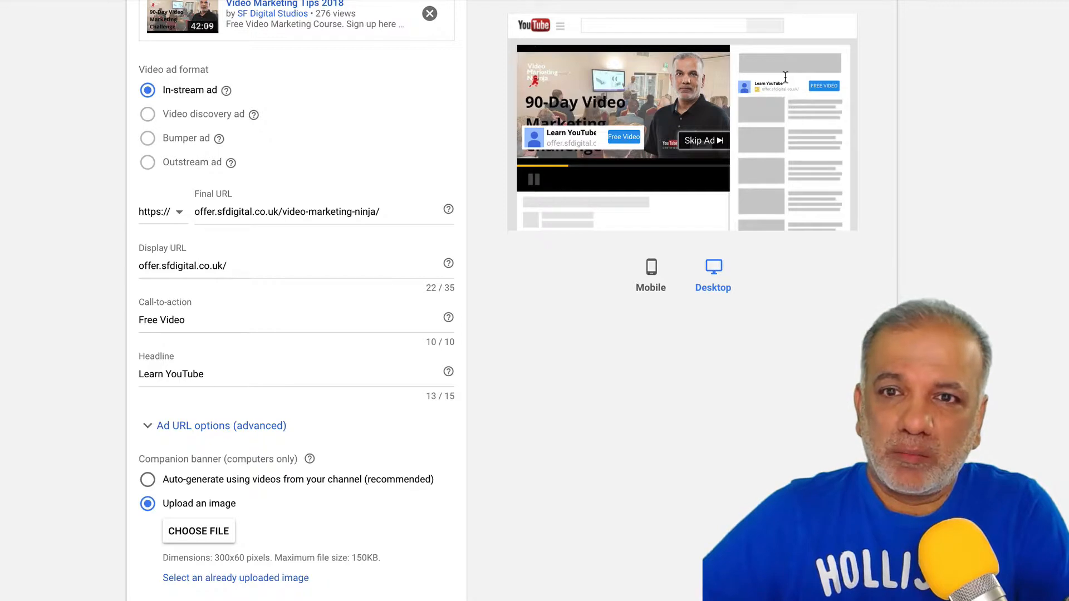
{"action": "left_click", "coordinate": [182, 480]}
{"action": "left_click", "coordinate": [201, 555]}
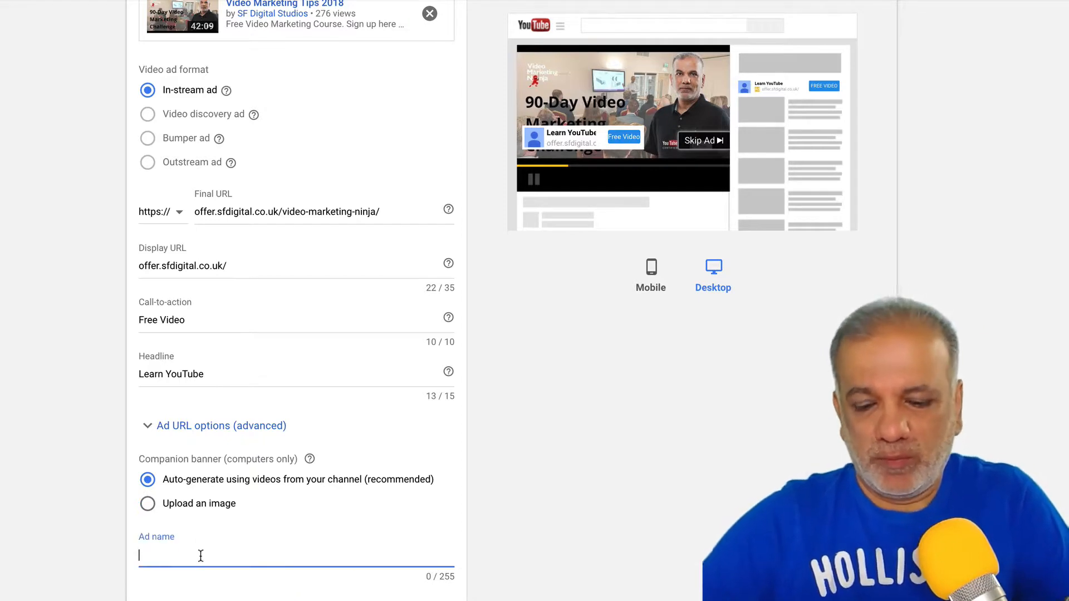
{"action": "type", "text": "Ad"}
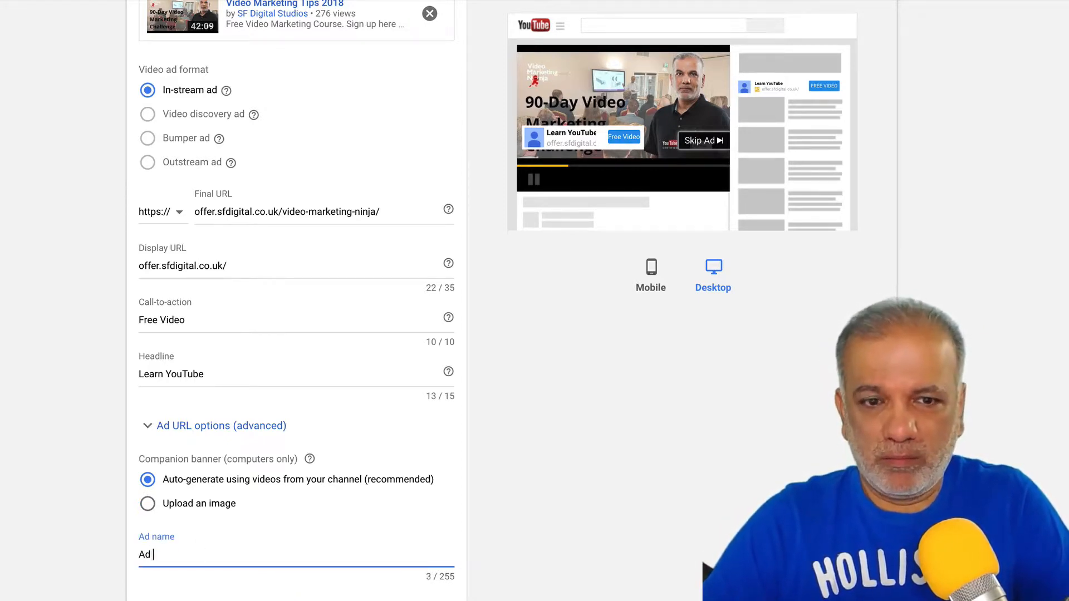
{"action": "type", "text": " 1"}
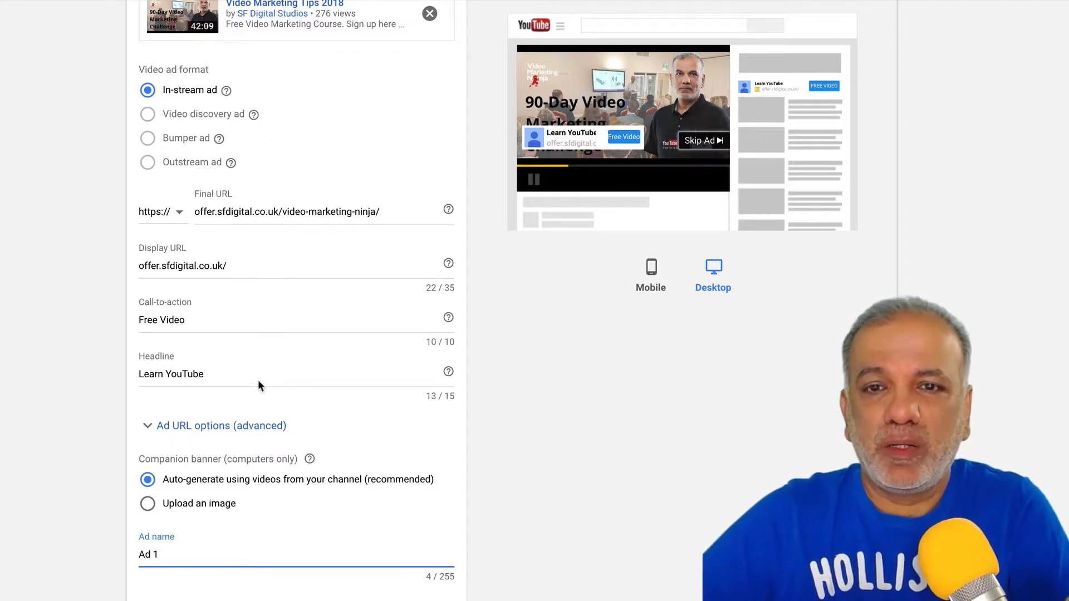
- Scroll through the ad form to review the headline, call-to-action and companion banner
{"action": "scroll", "coordinate": [258, 380], "scroll_direction": "up", "scroll_amount": 7}
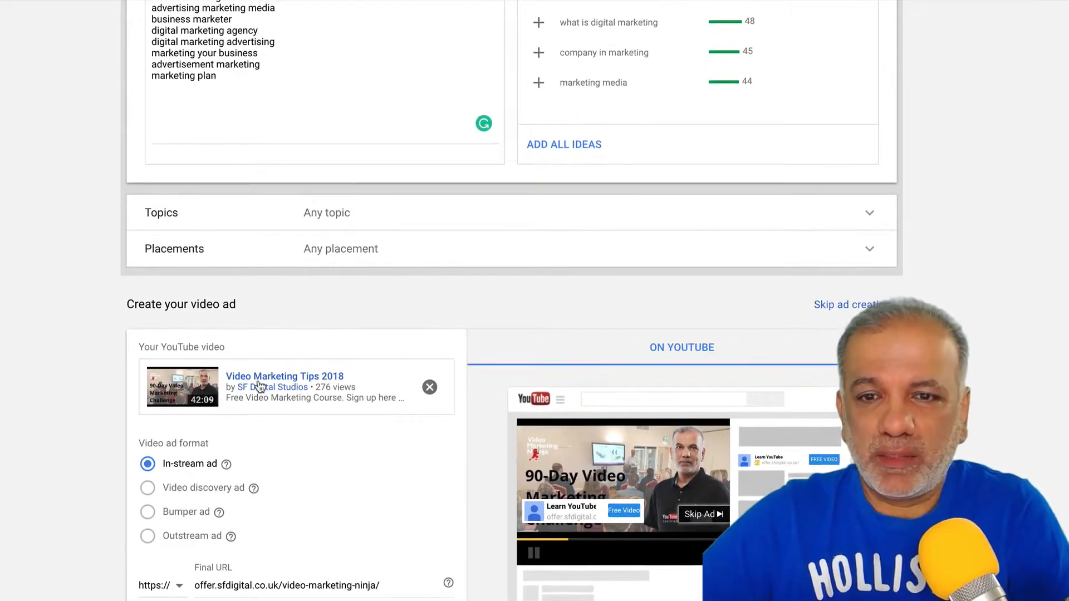
{"action": "scroll", "coordinate": [258, 385], "scroll_direction": "down", "scroll_amount": 7}
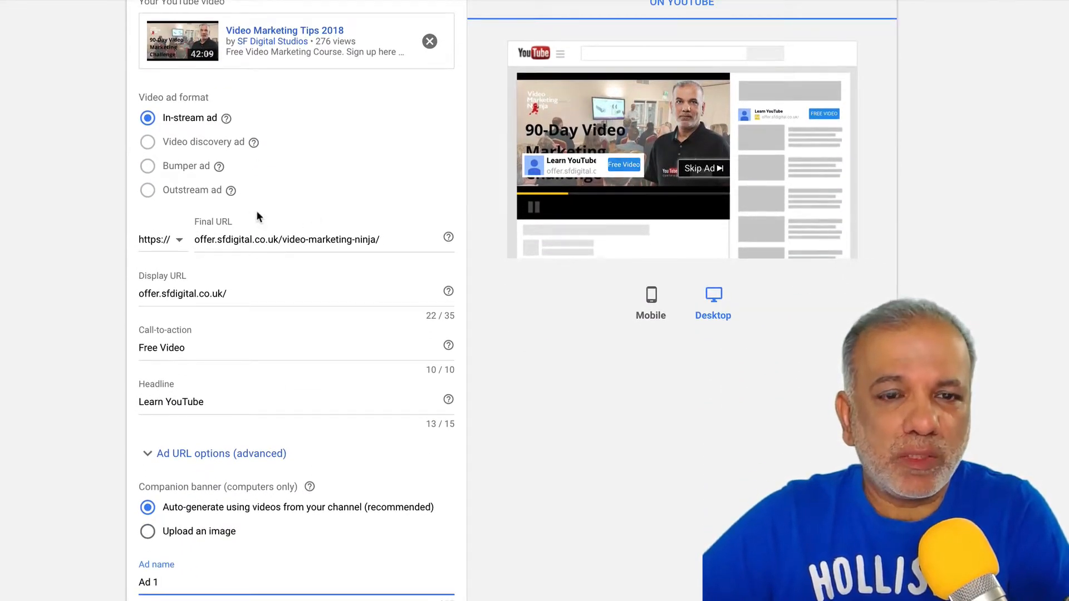
{"action": "scroll", "coordinate": [257, 285], "scroll_direction": "up", "scroll_amount": 1}
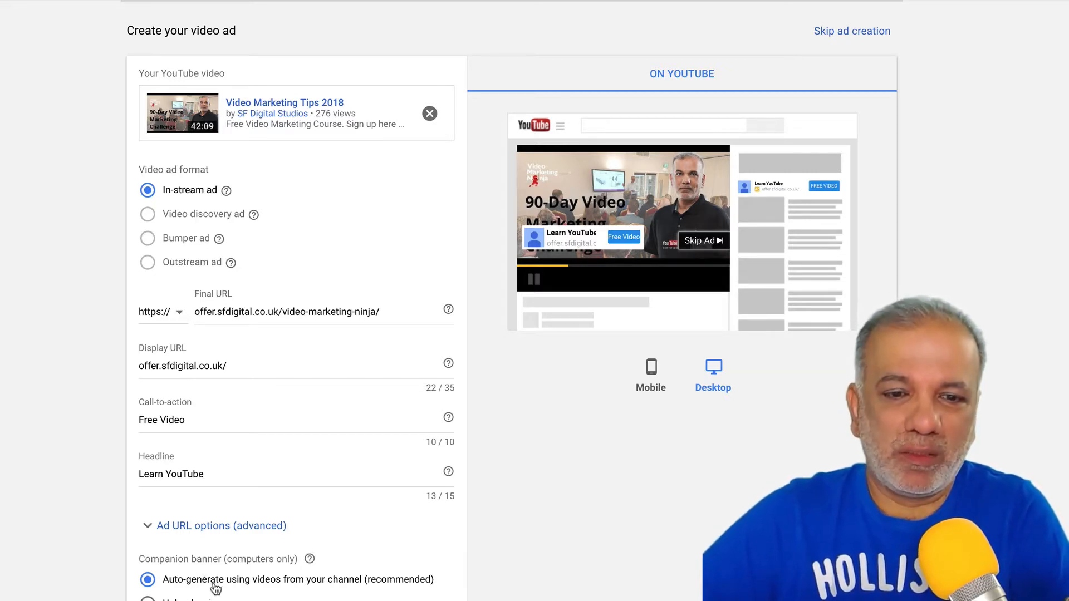
{"action": "scroll", "coordinate": [215, 589], "scroll_direction": "down", "scroll_amount": 1}
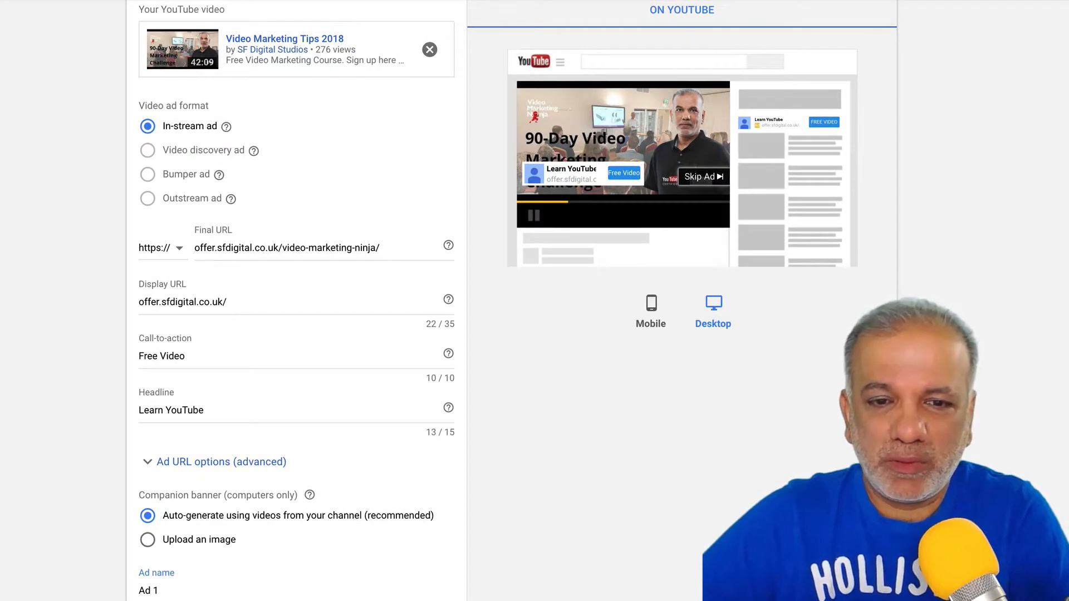